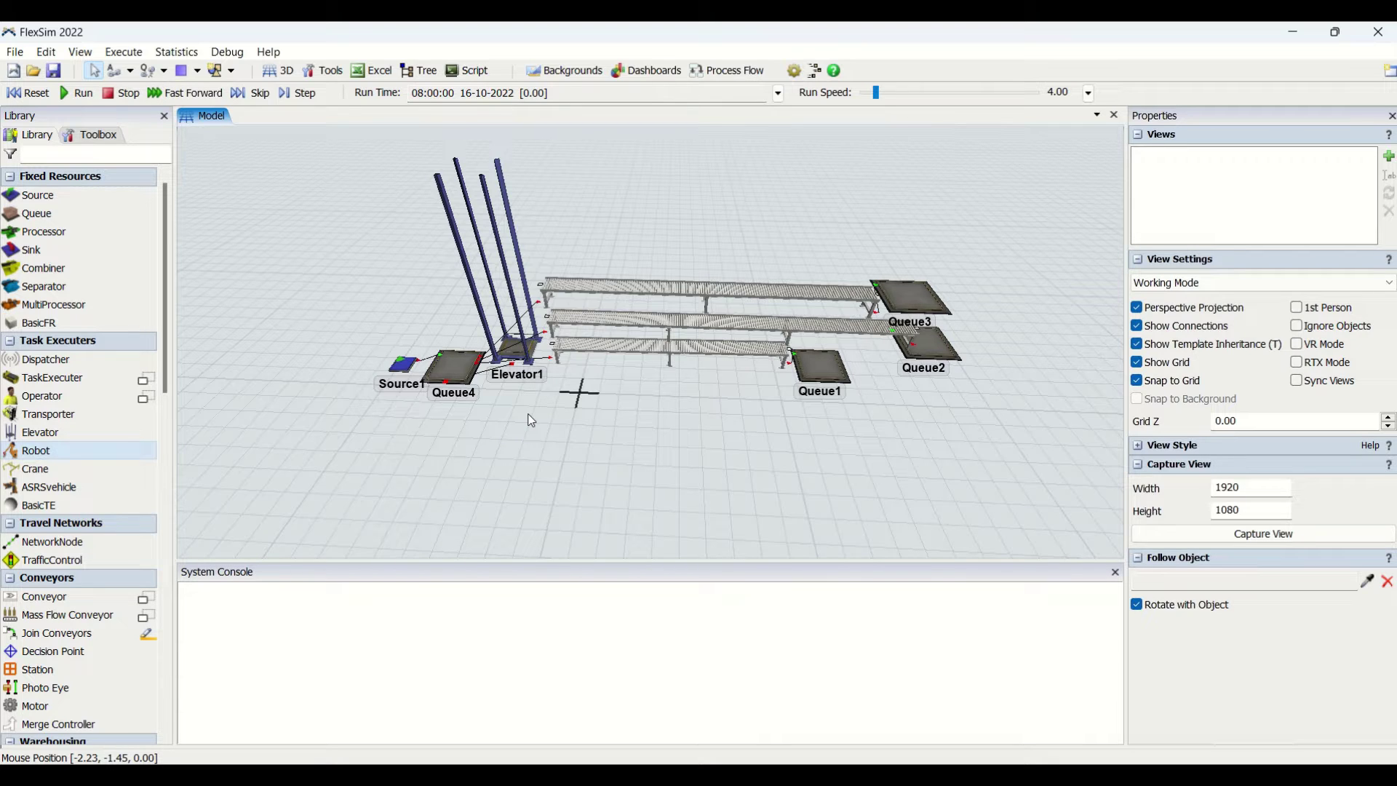
# - Inspect Elevator1's properties in the finished layout, then clear the selection
pyautogui.click(526, 357)
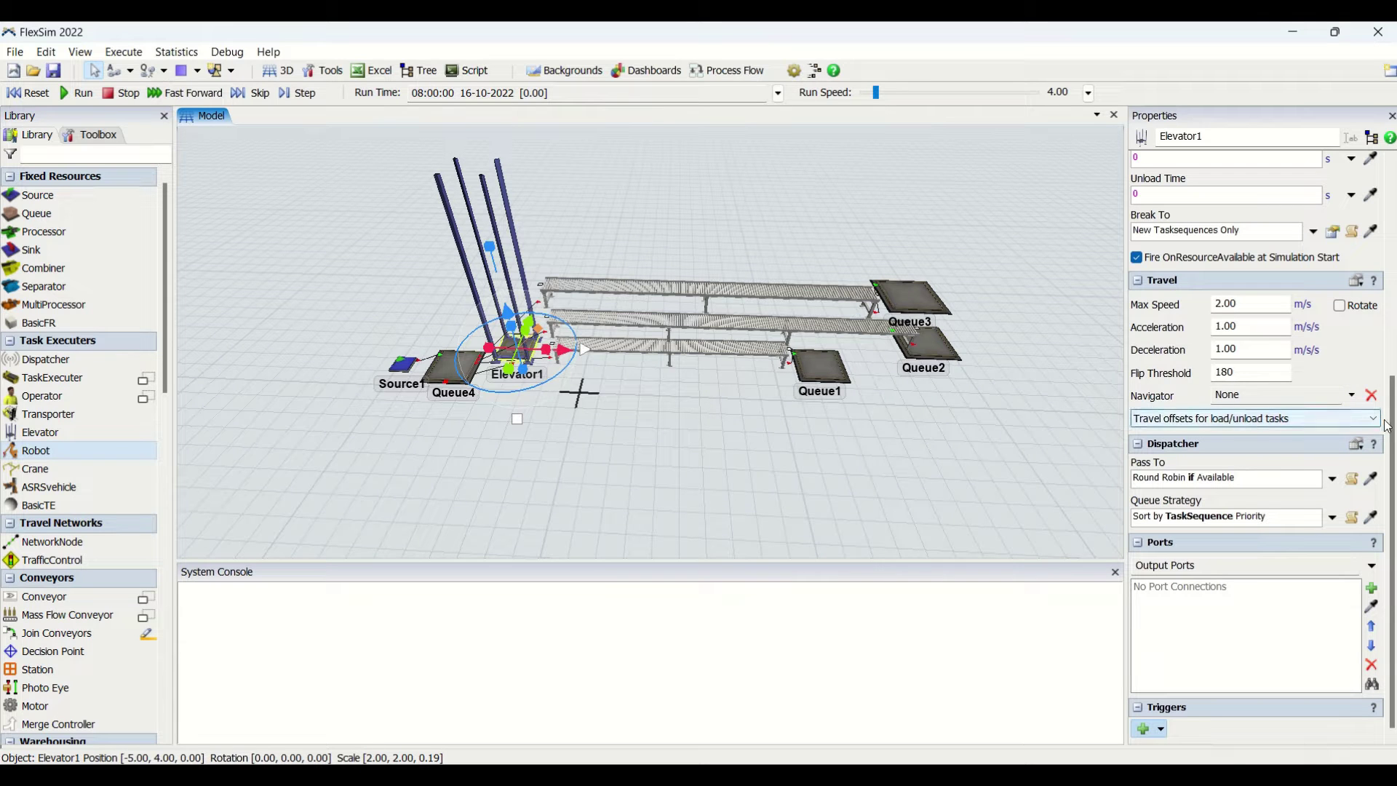
pyautogui.scroll(5, 1393, 431)
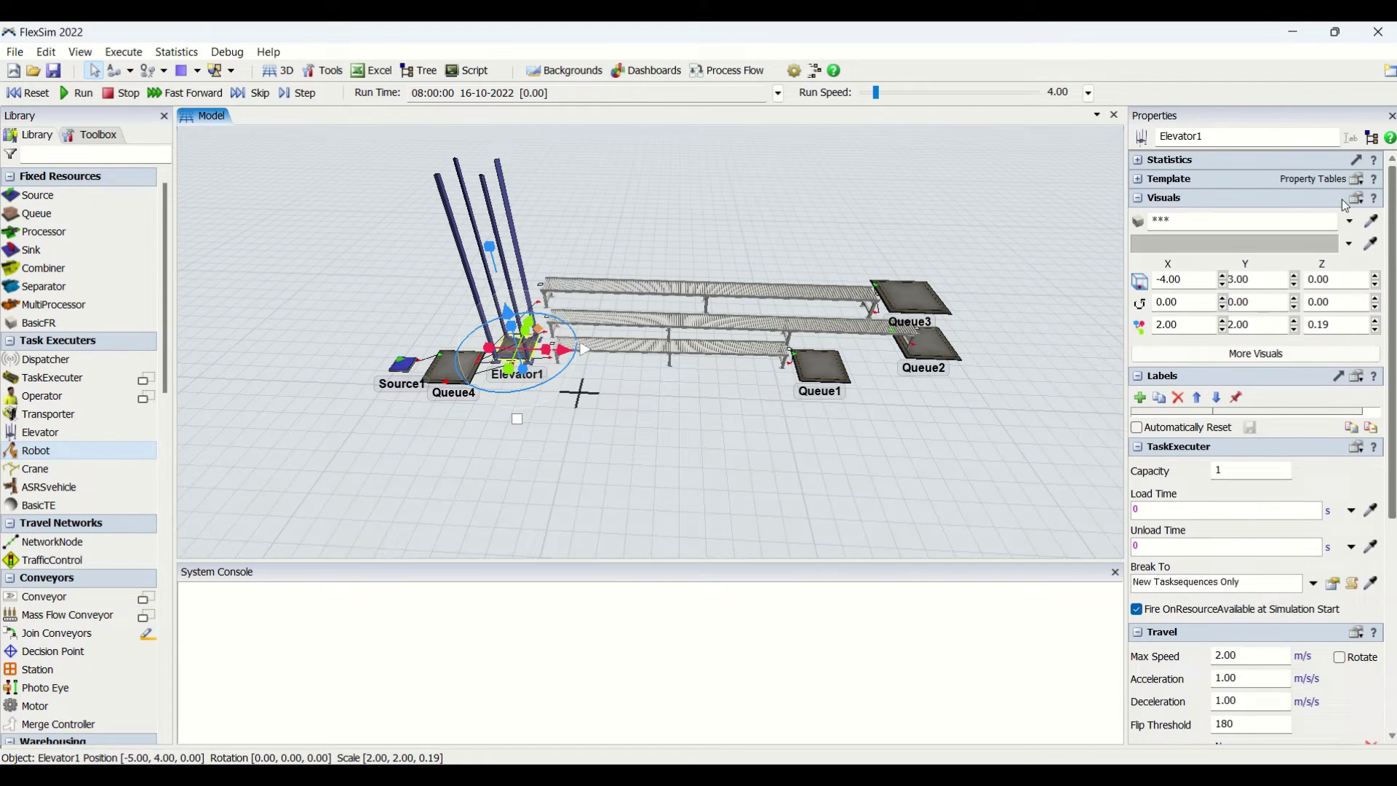
pyautogui.click(697, 500)
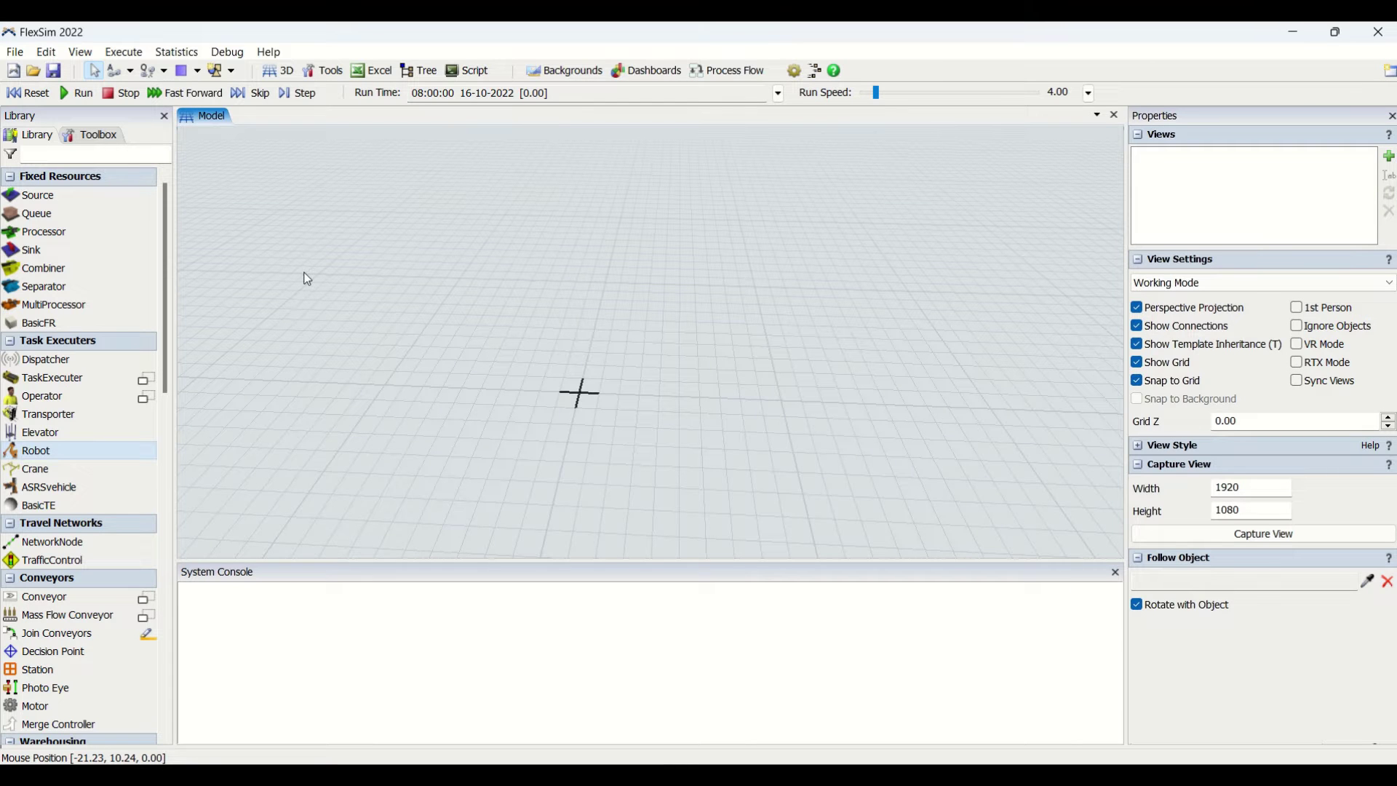
# - Place an Elevator from the Library on the empty floor and frame the view around it
pyautogui.click(70, 435)
pyautogui.click(518, 337)
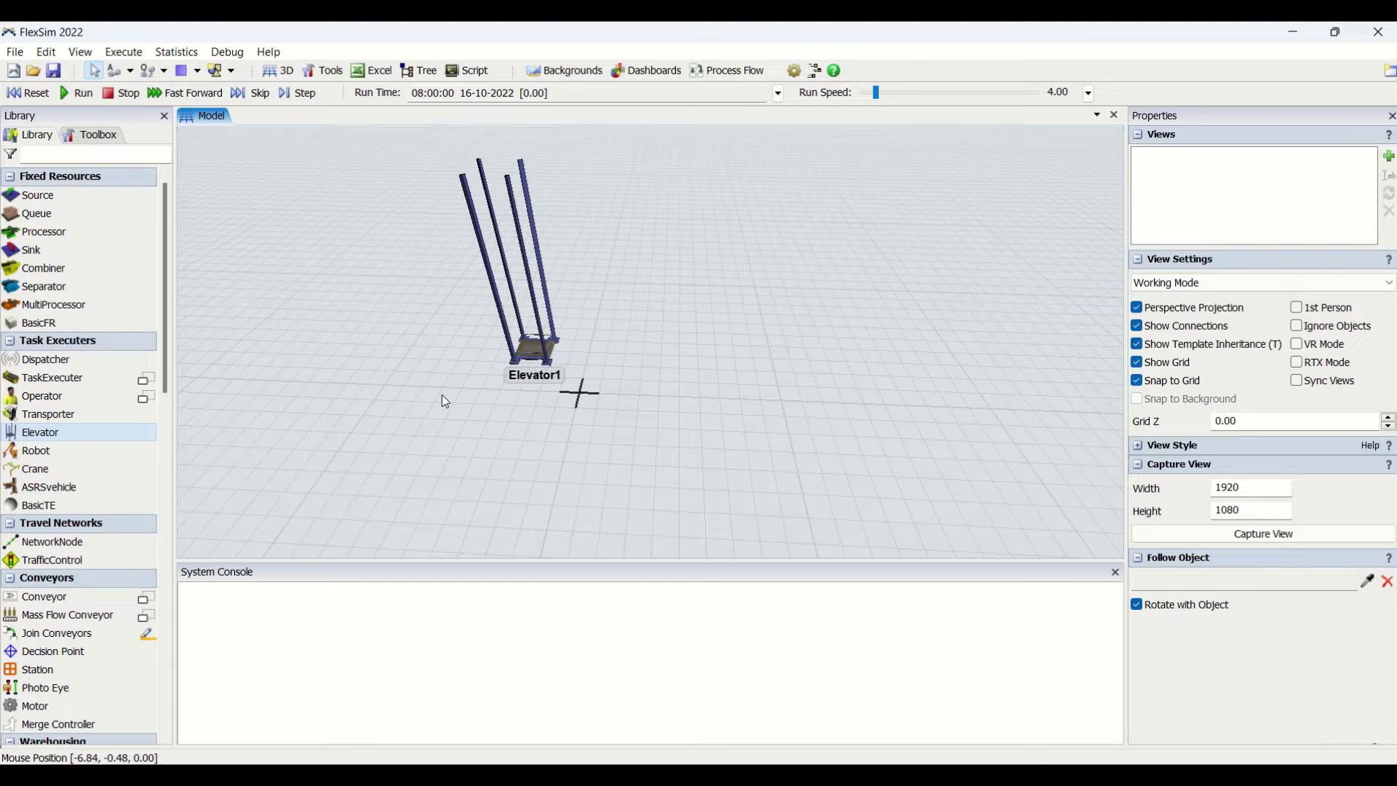
pyautogui.moveTo(474, 368); pyautogui.dragTo(567, 377)
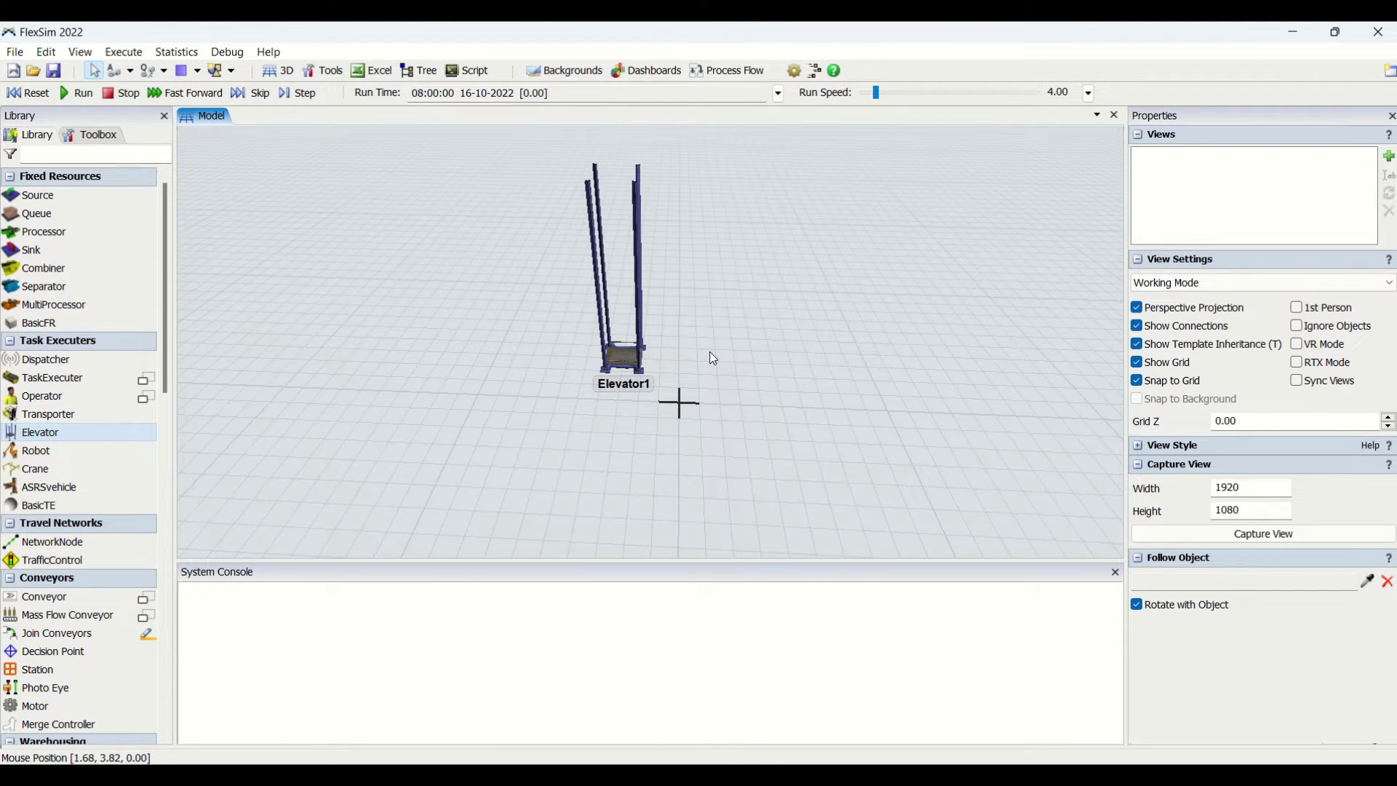
pyautogui.moveTo(735, 422)
pyautogui.mouseDown(button='right')
pyautogui.moveTo(744, 438)
pyautogui.moveTo(700, 435)
pyautogui.moveTo(749, 442)
pyautogui.mouseUp(button='right')
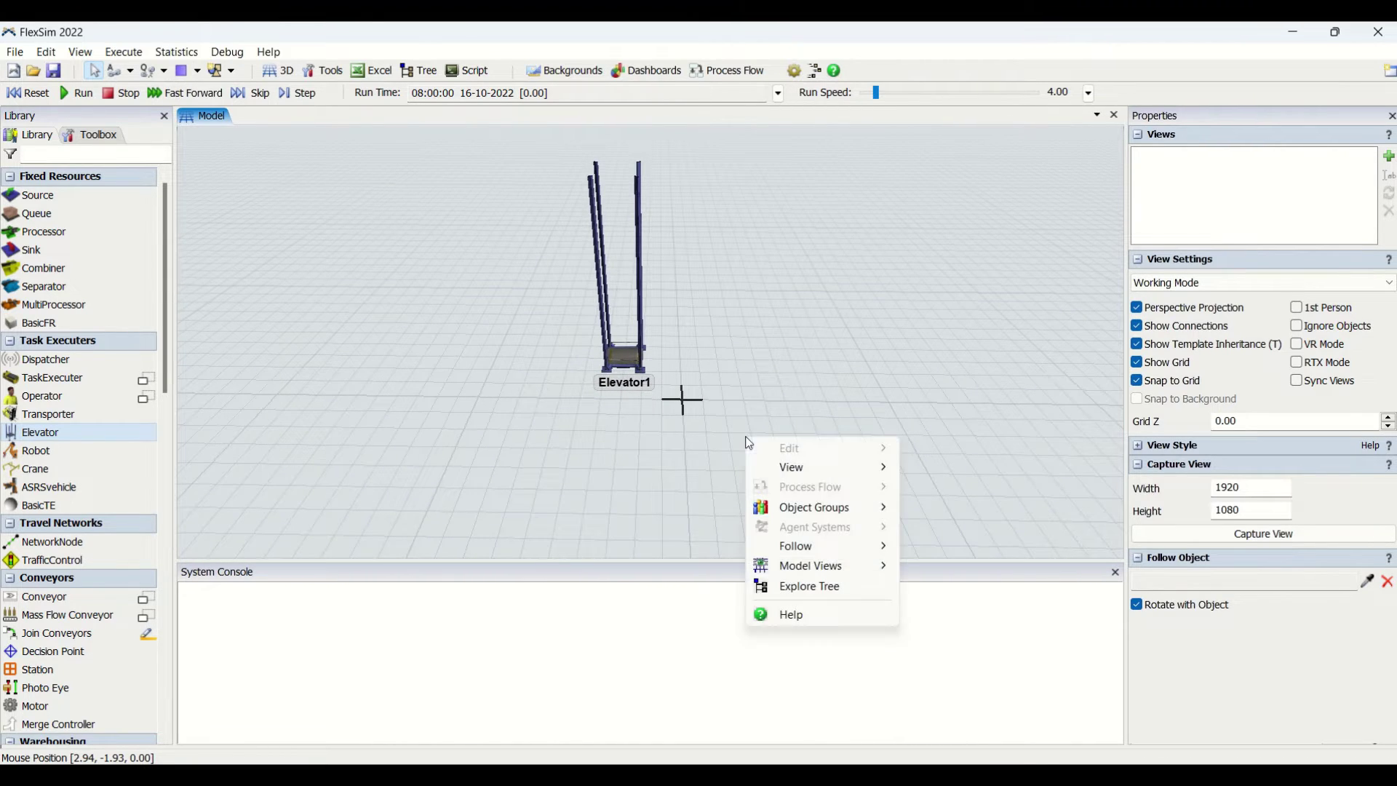
pyautogui.click(693, 443)
# - Review Elevator1's properties and shift it further left on the floor
pyautogui.click(635, 359)
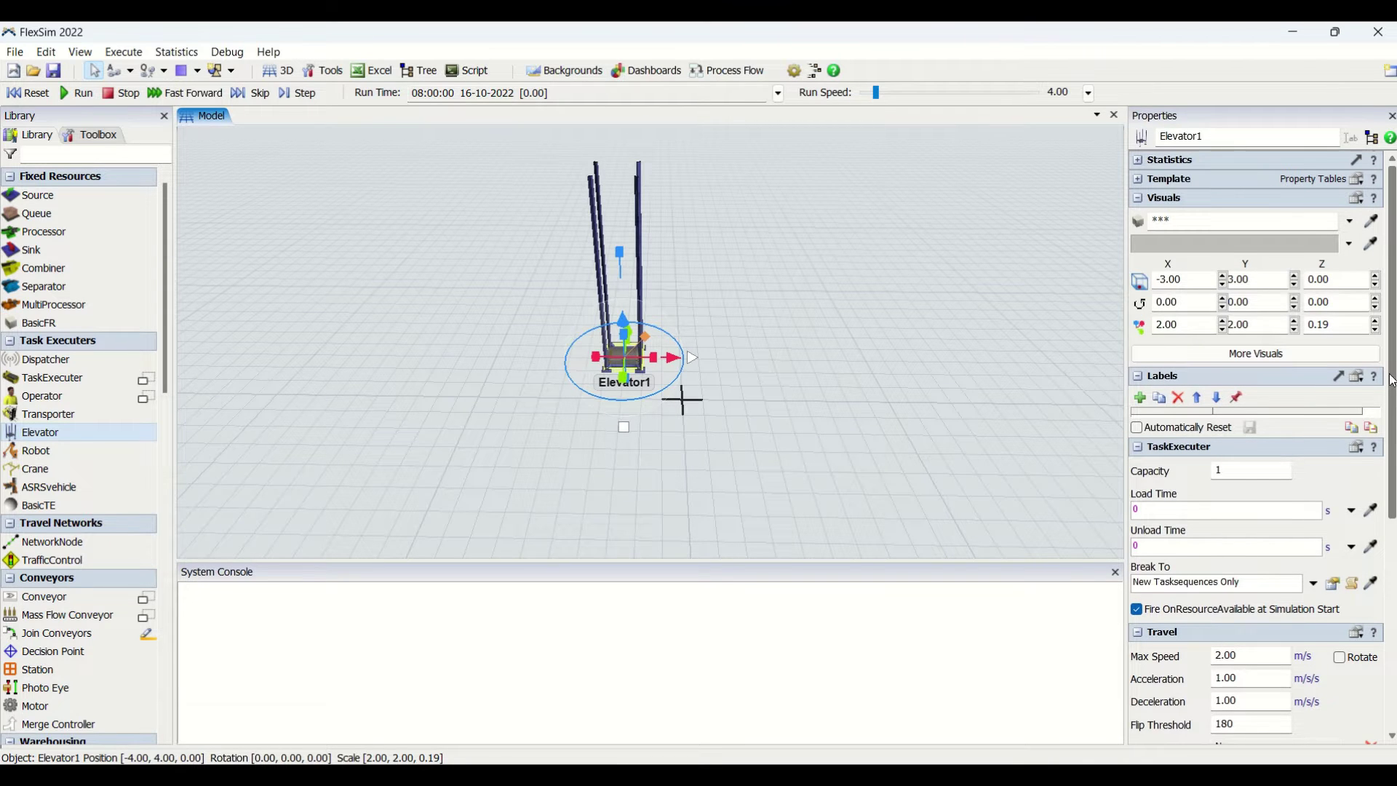
pyautogui.scroll(-10, 1392, 380)
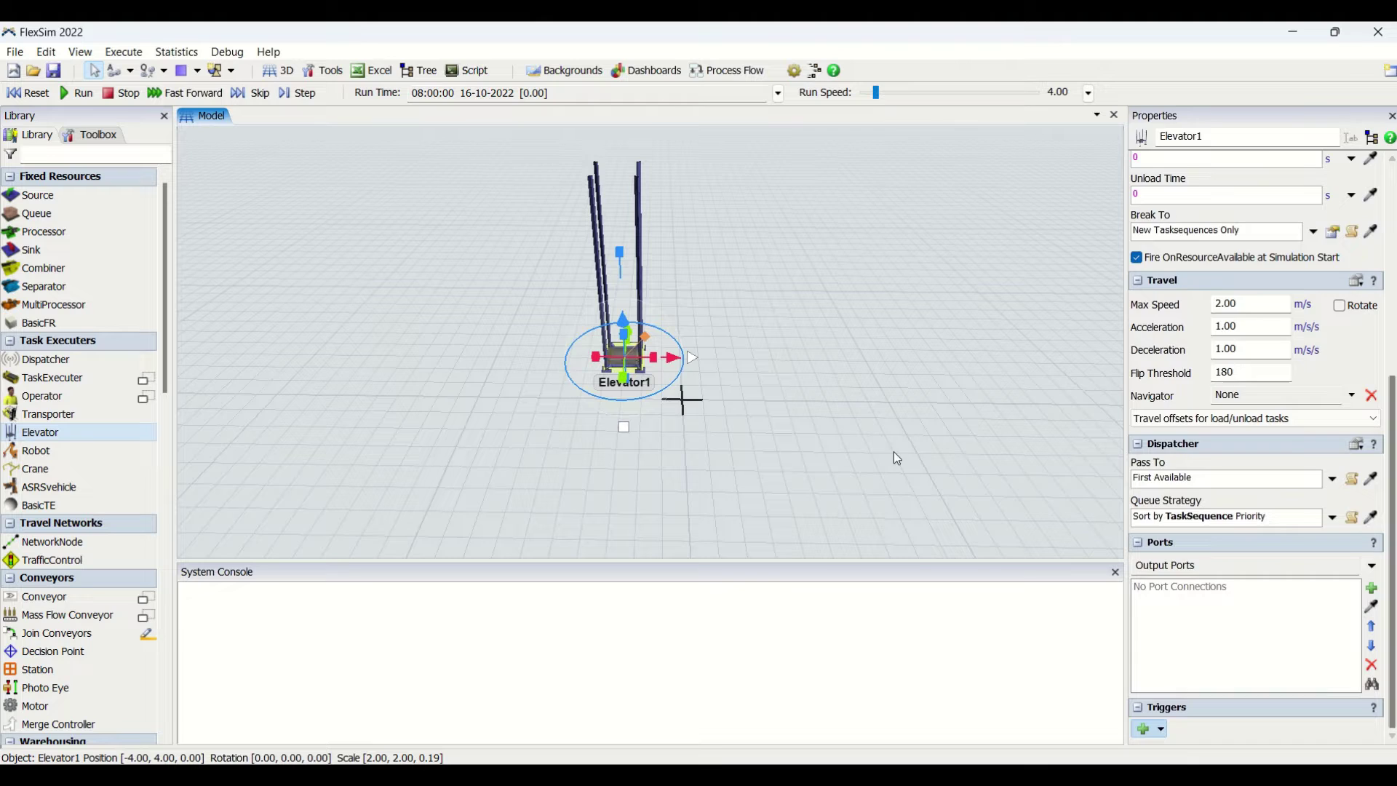
pyautogui.click(754, 426)
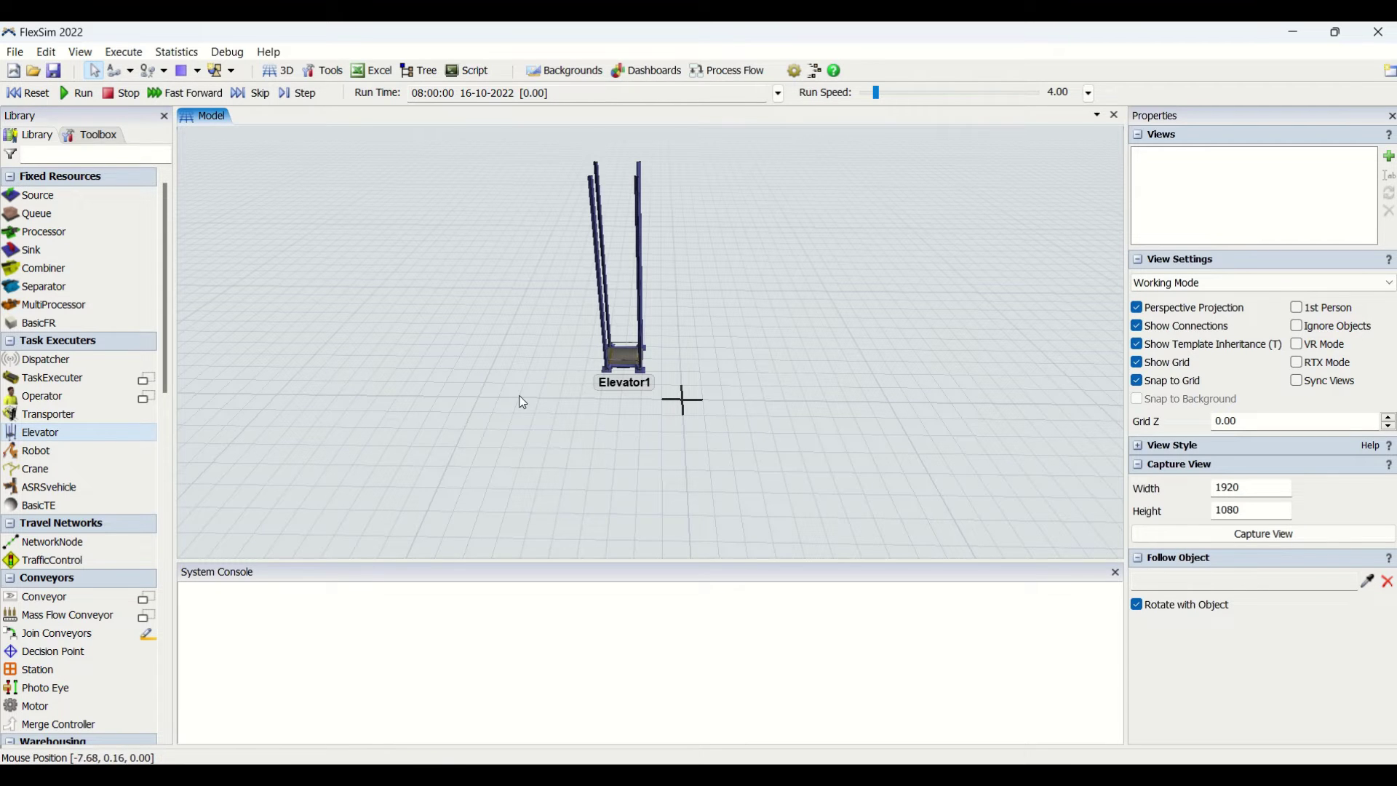
pyautogui.moveTo(633, 364); pyautogui.dragTo(579, 357)
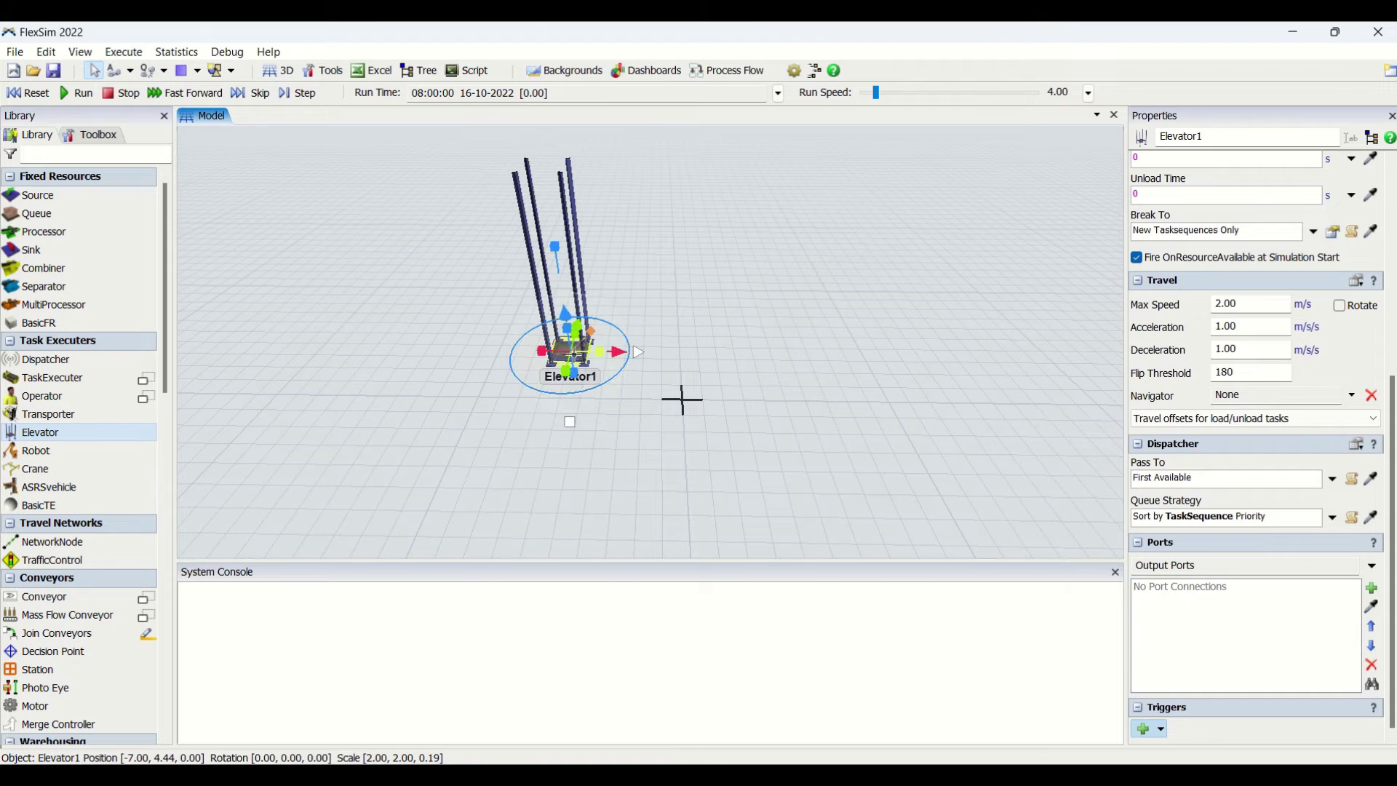
pyautogui.click(658, 431)
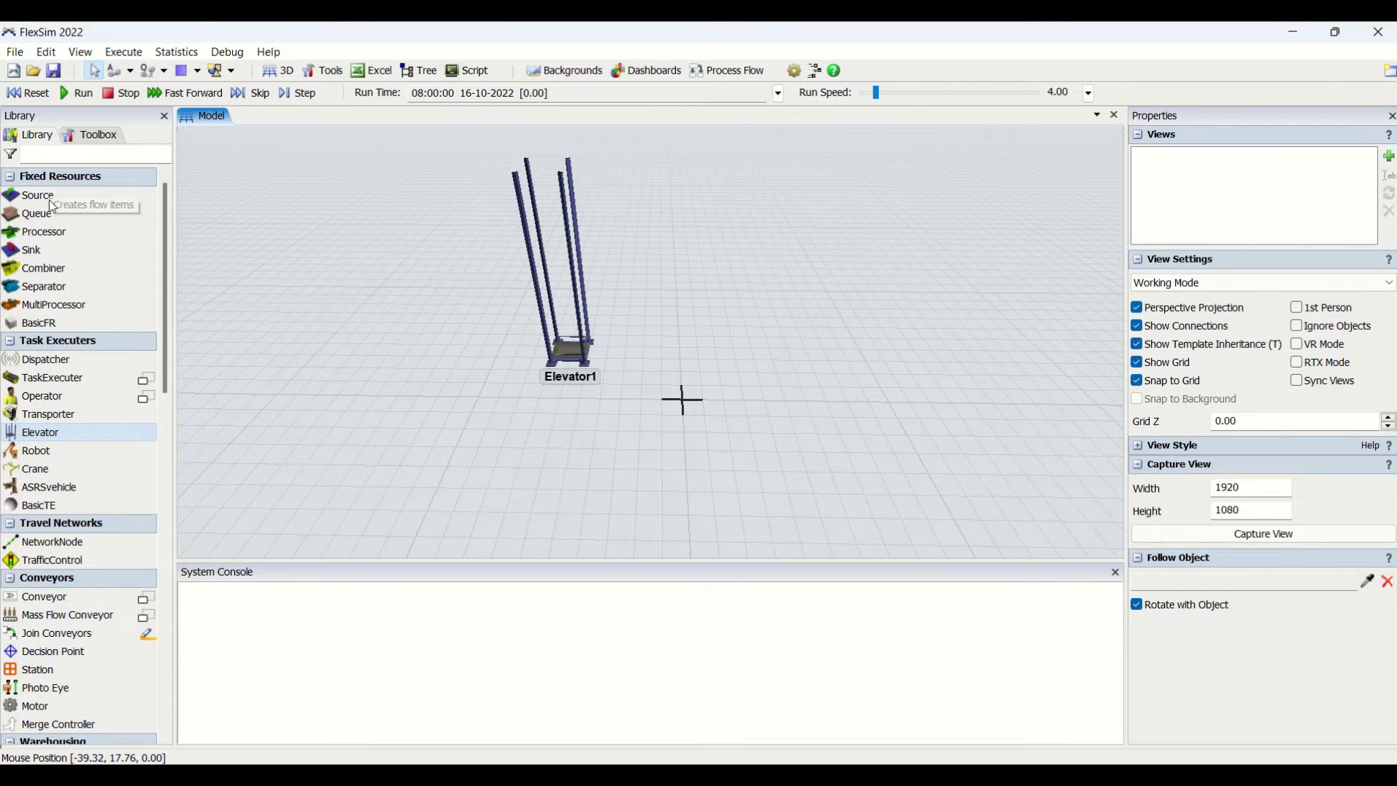
# - Add Source1 left of the elevator with arrival at time 0 and inter-arrival time 1
pyautogui.moveTo(51, 198); pyautogui.dragTo(408, 360)
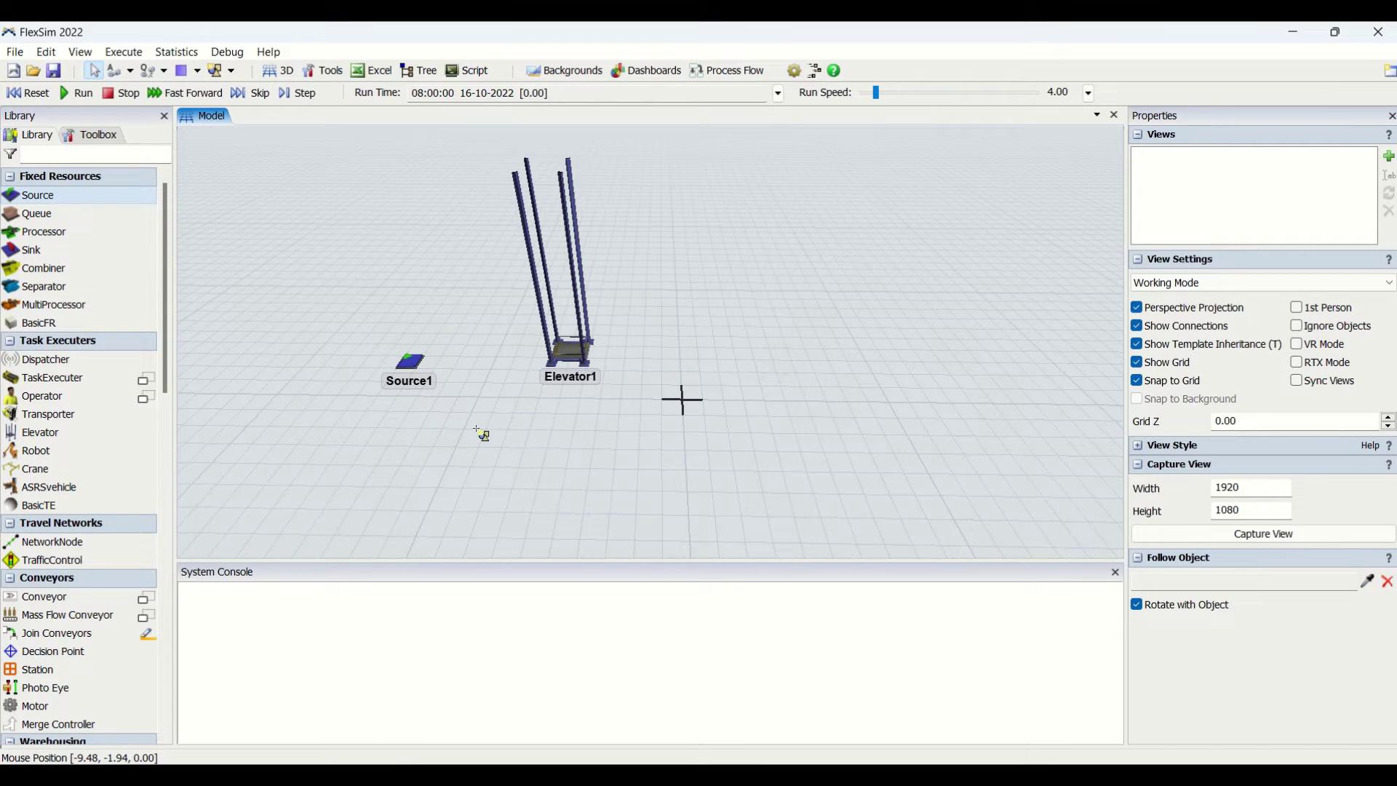
pyautogui.click(411, 362)
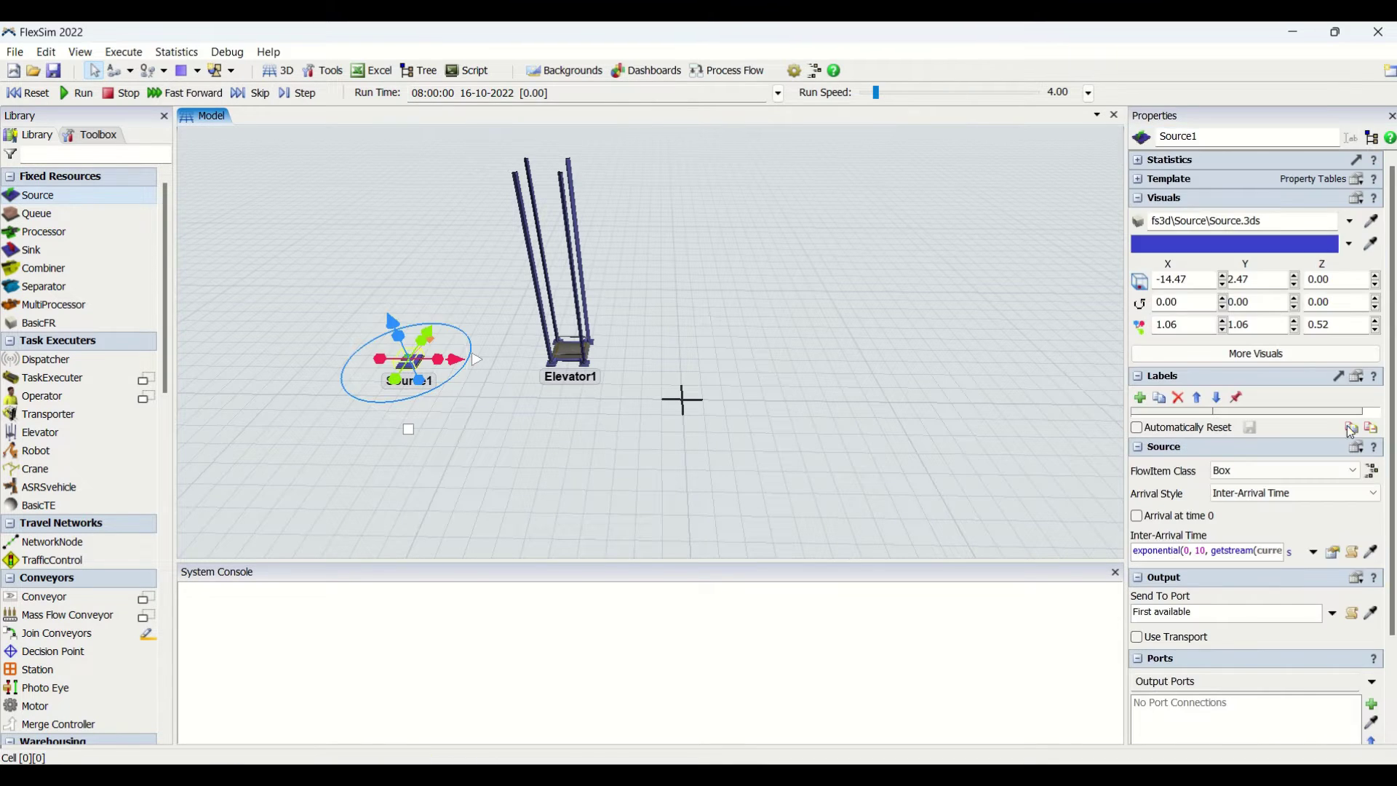
pyautogui.click(1157, 516)
pyautogui.click(1156, 551)
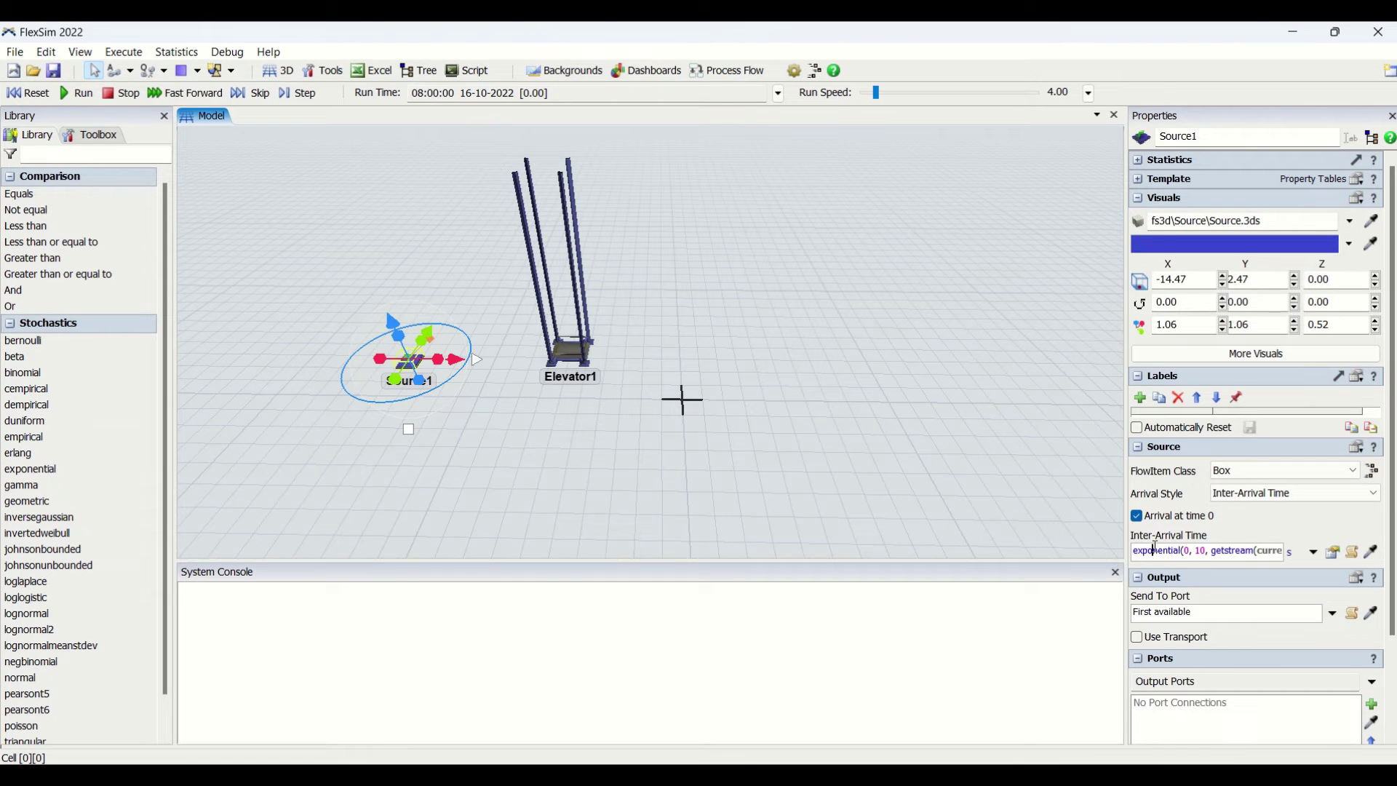
pyautogui.hotkey('ctrl', 'a')
pyautogui.write('1')
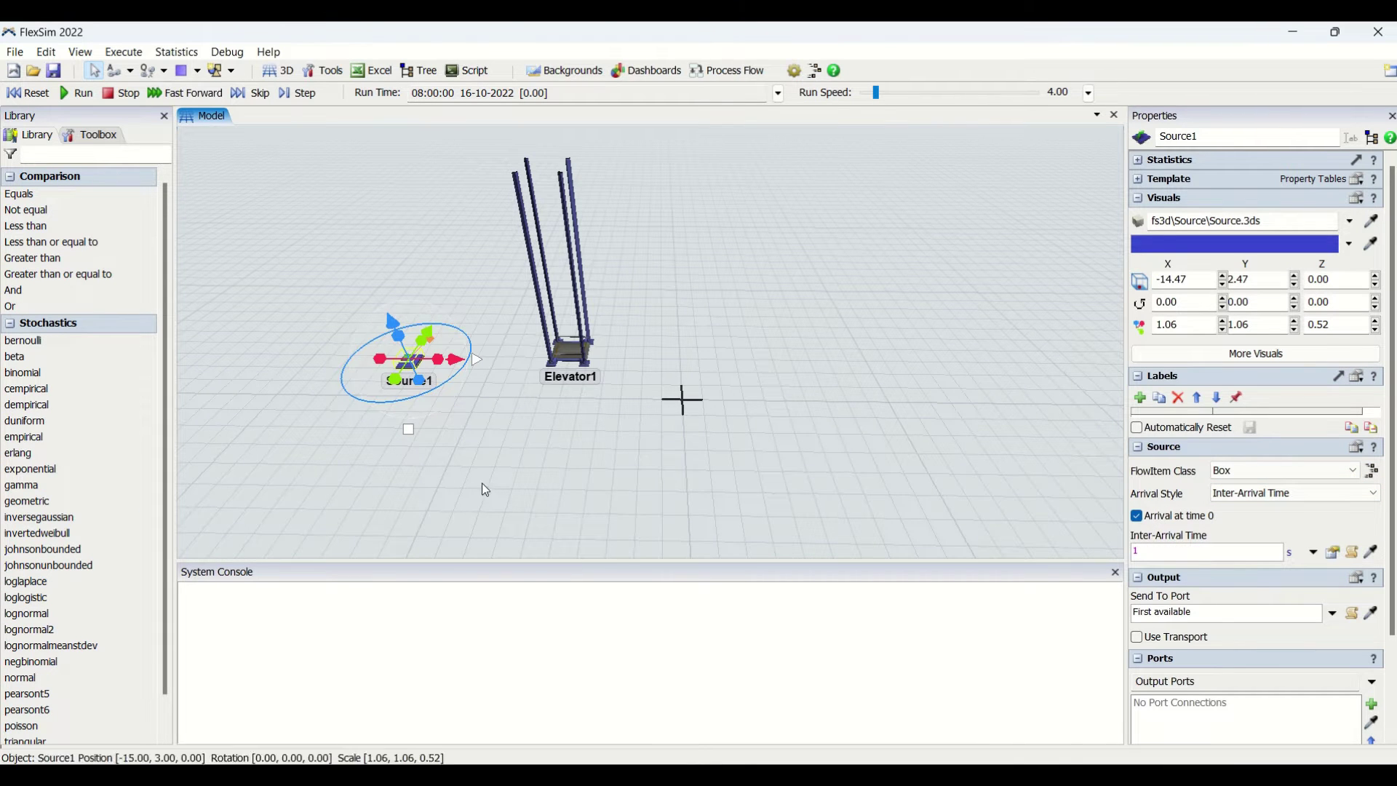
pyautogui.click(523, 406)
# - Add Queue1 connected from Source1 and nudge it closer to the elevator
pyautogui.click(411, 368)
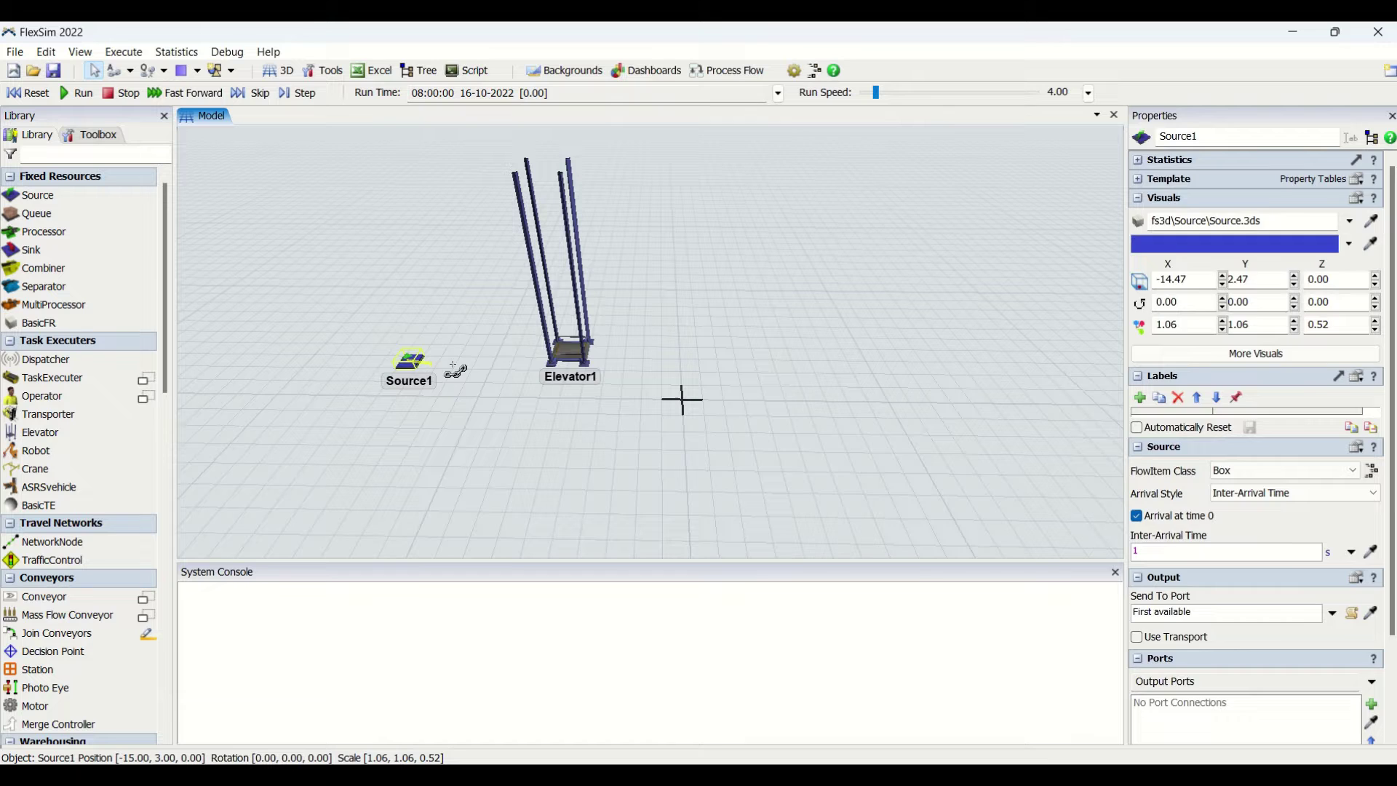
pyautogui.doubleClick(492, 369)
pyautogui.click(518, 401)
pyautogui.moveTo(571, 443); pyautogui.dragTo(728, 505)
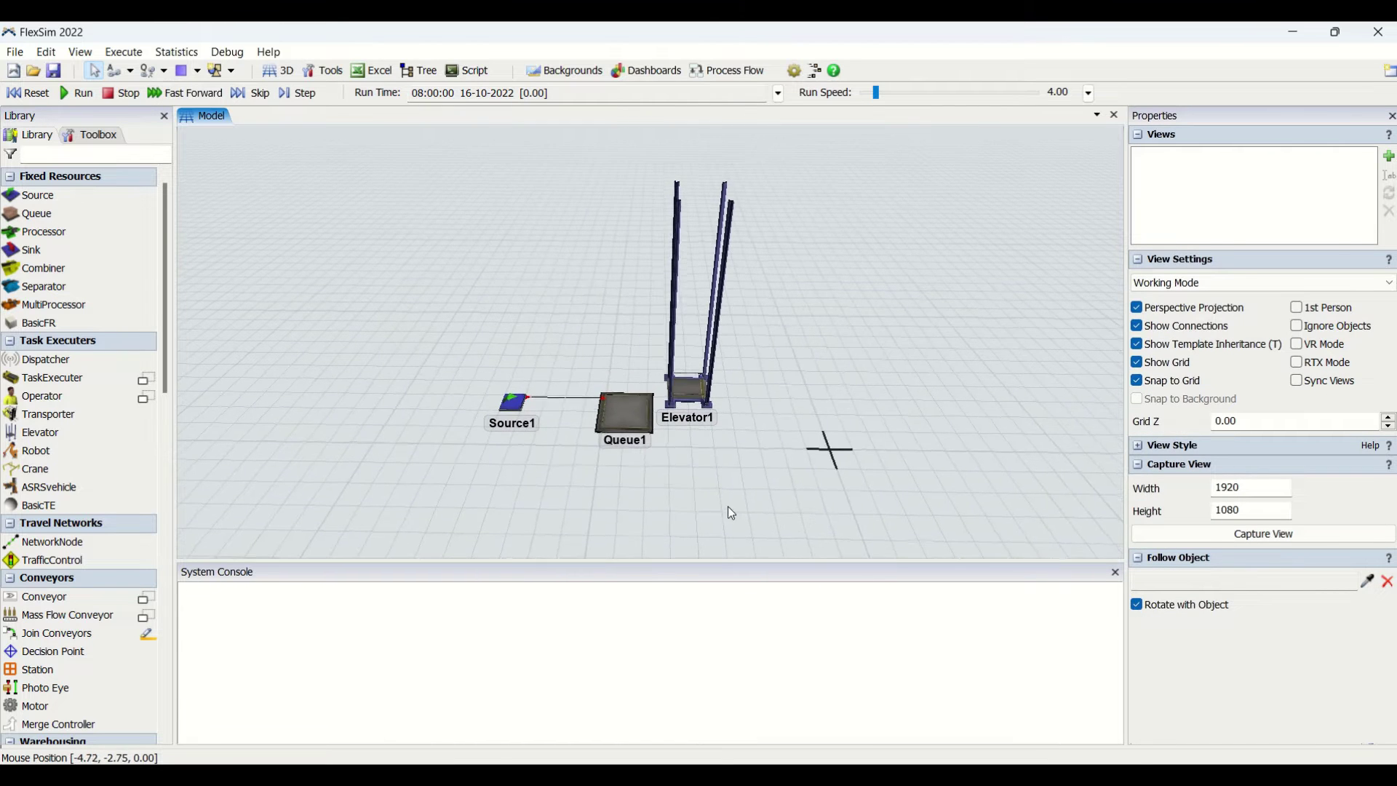
pyautogui.click(631, 383)
pyautogui.moveTo(630, 384); pyautogui.dragTo(624, 395)
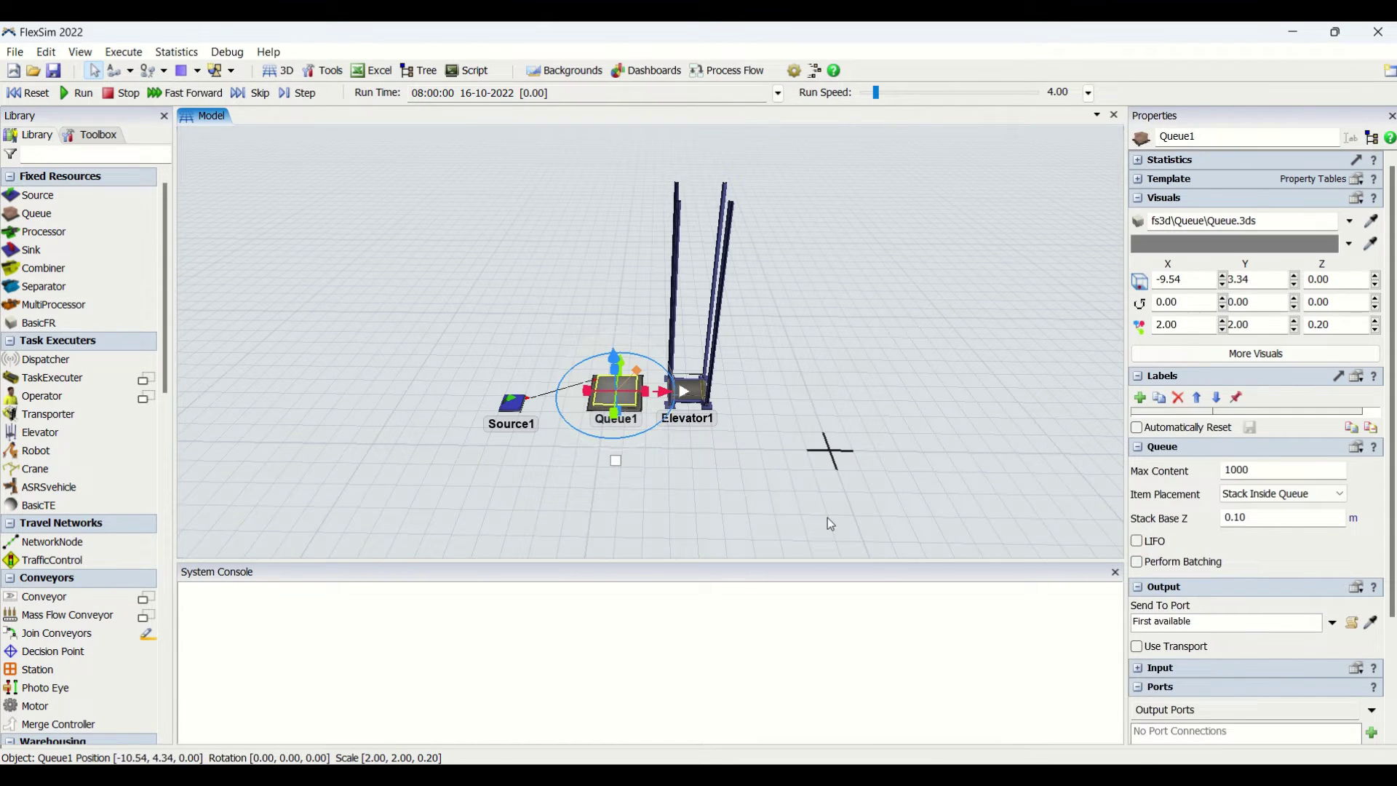
pyautogui.click(836, 460)
pyautogui.moveTo(877, 415); pyautogui.dragTo(741, 434)
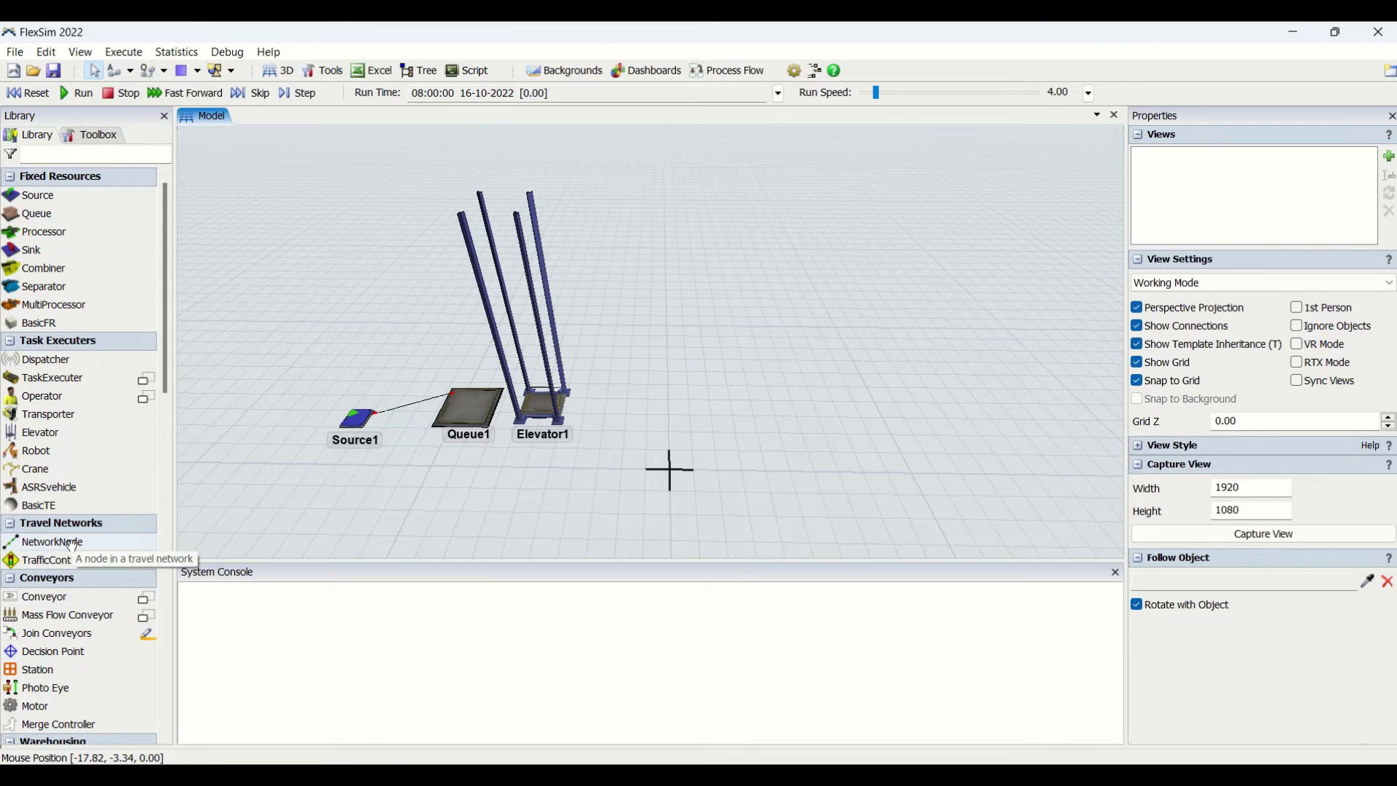
# - Draw StraightConveyor1 beside the elevator and paste a copy alongside it
pyautogui.click(80, 598)
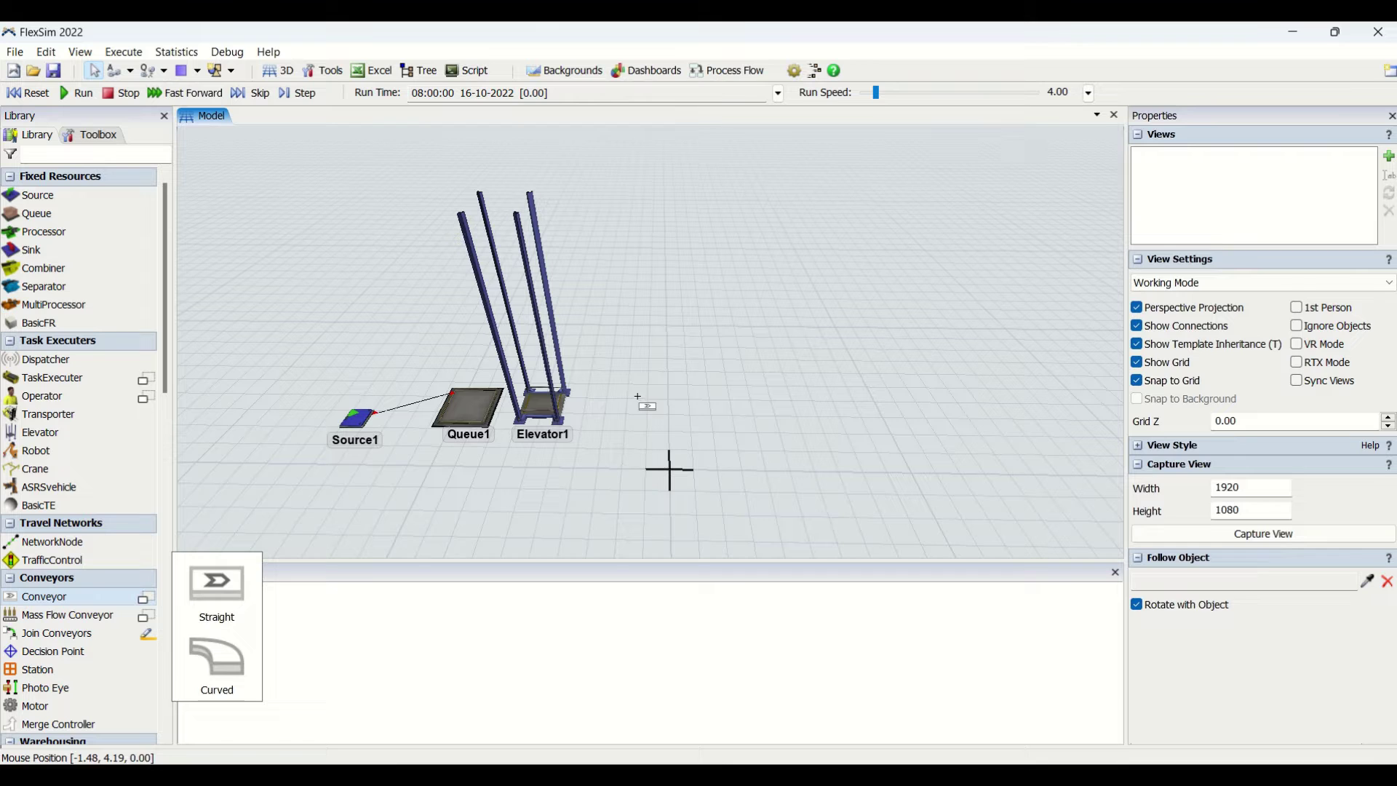
pyautogui.click(585, 399)
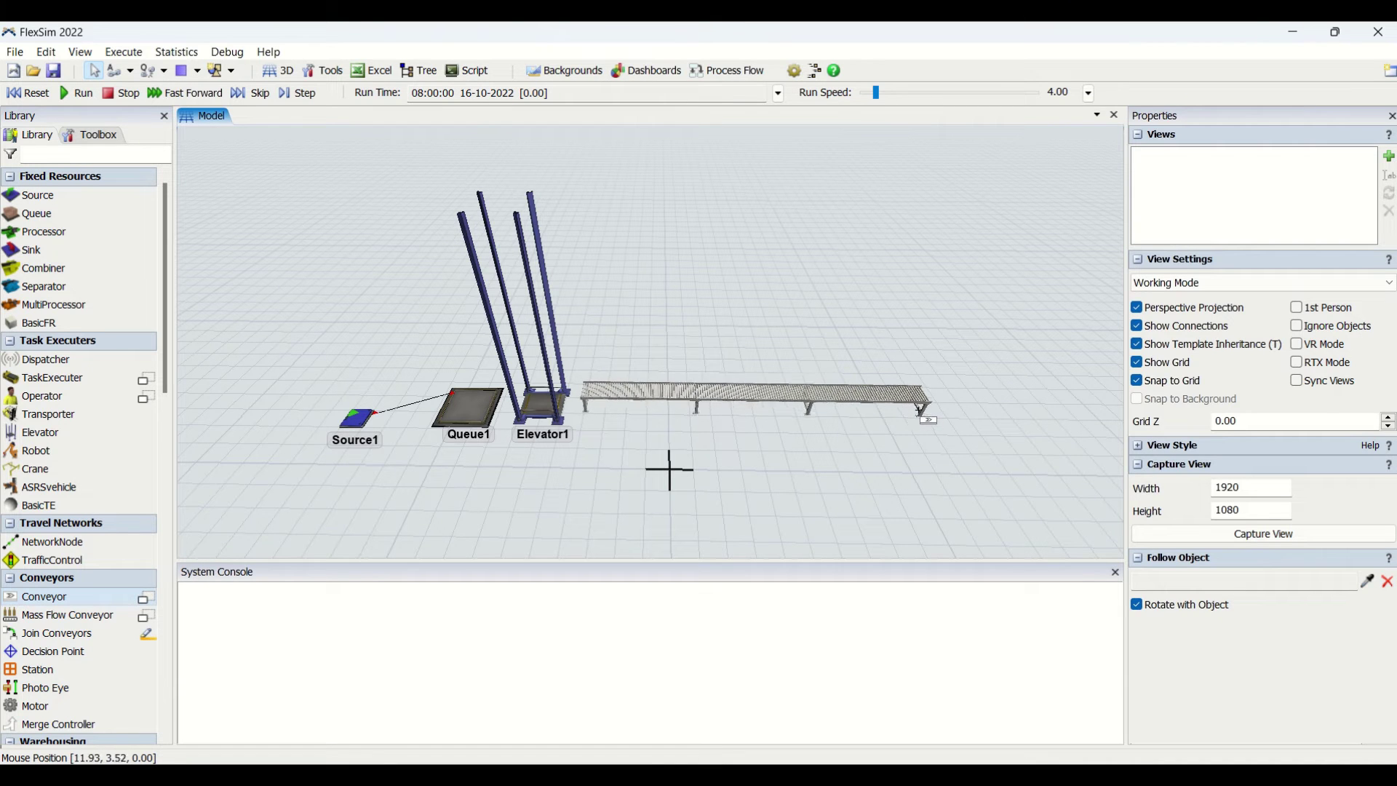
pyautogui.click(898, 405)
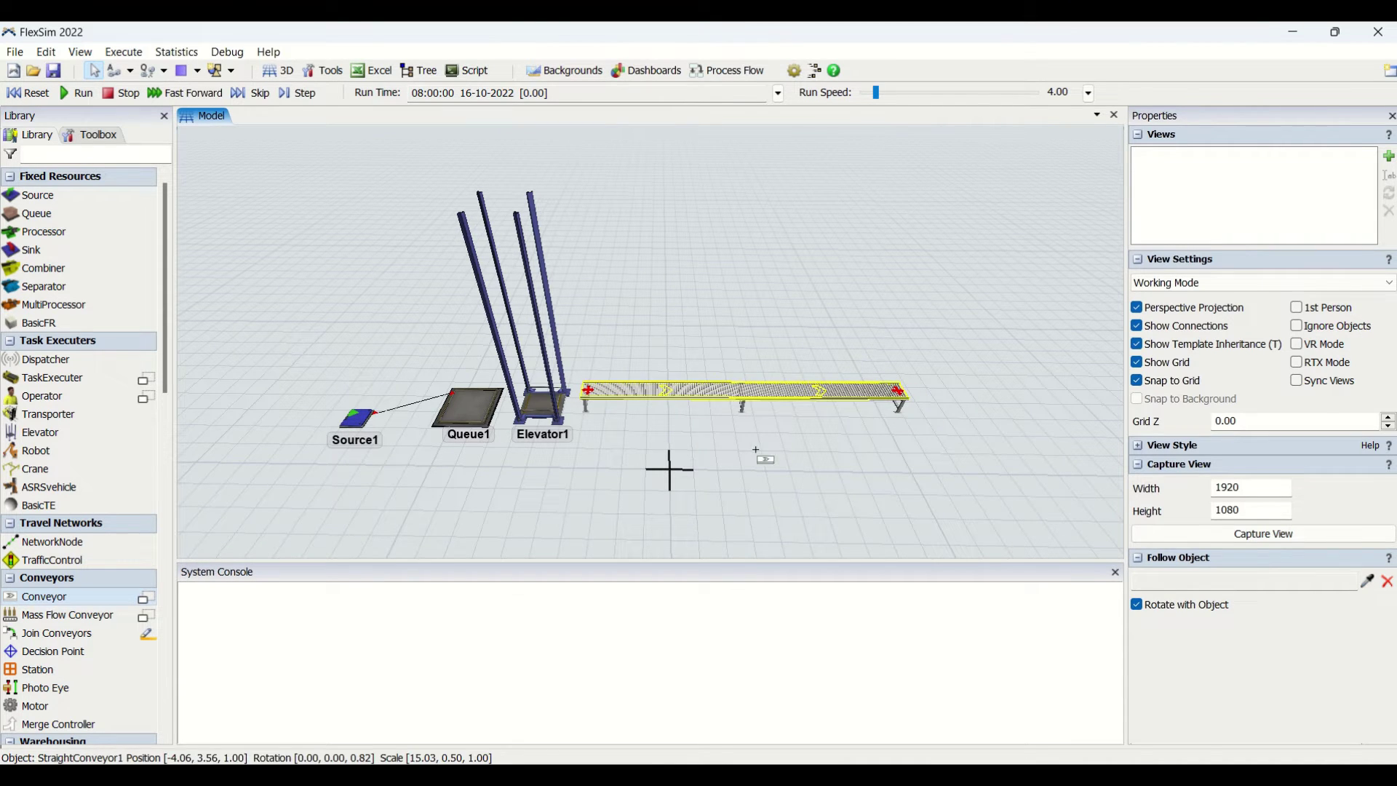
pyautogui.click(713, 384)
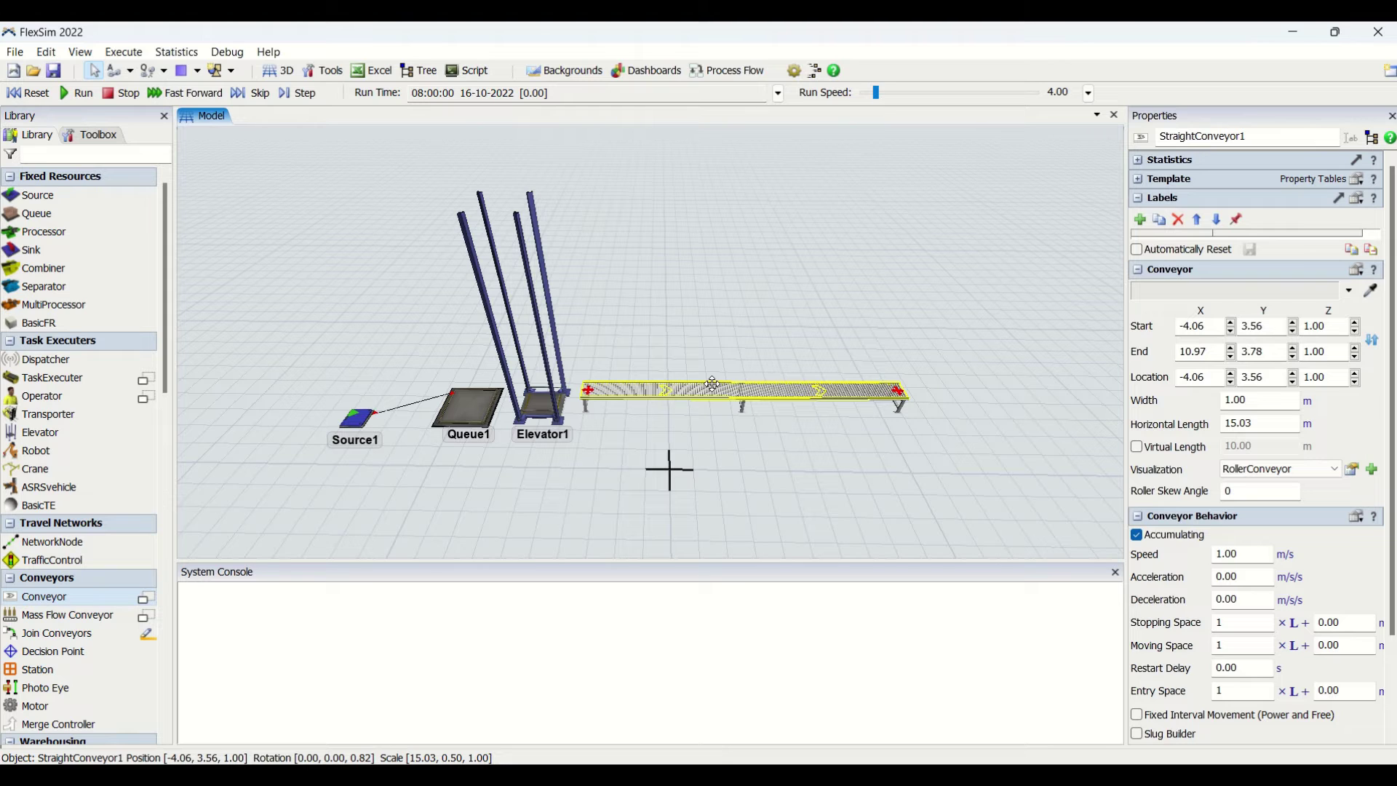
pyautogui.click(723, 440)
pyautogui.hotkey('ctrl', 'v')
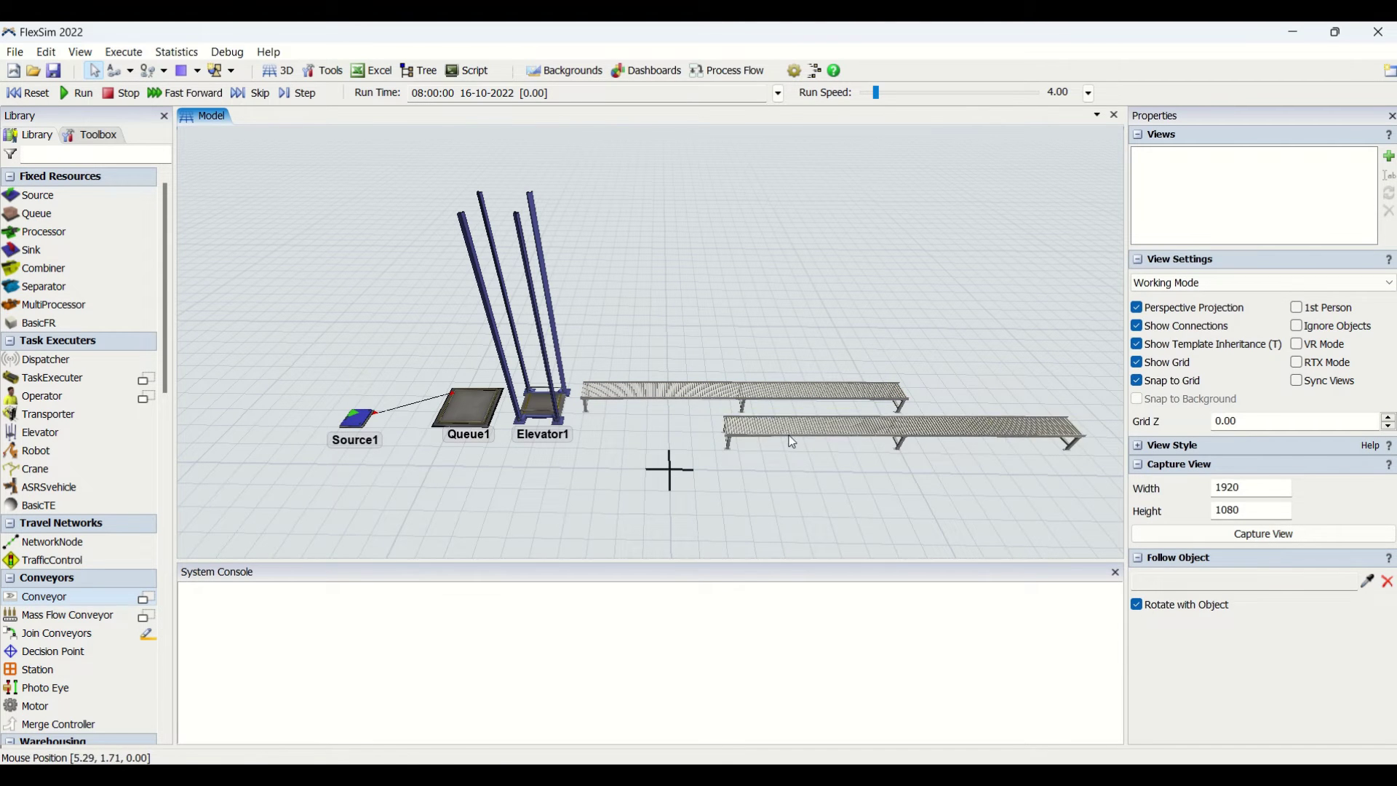
pyautogui.moveTo(794, 441); pyautogui.dragTo(681, 379)
pyautogui.click(636, 397)
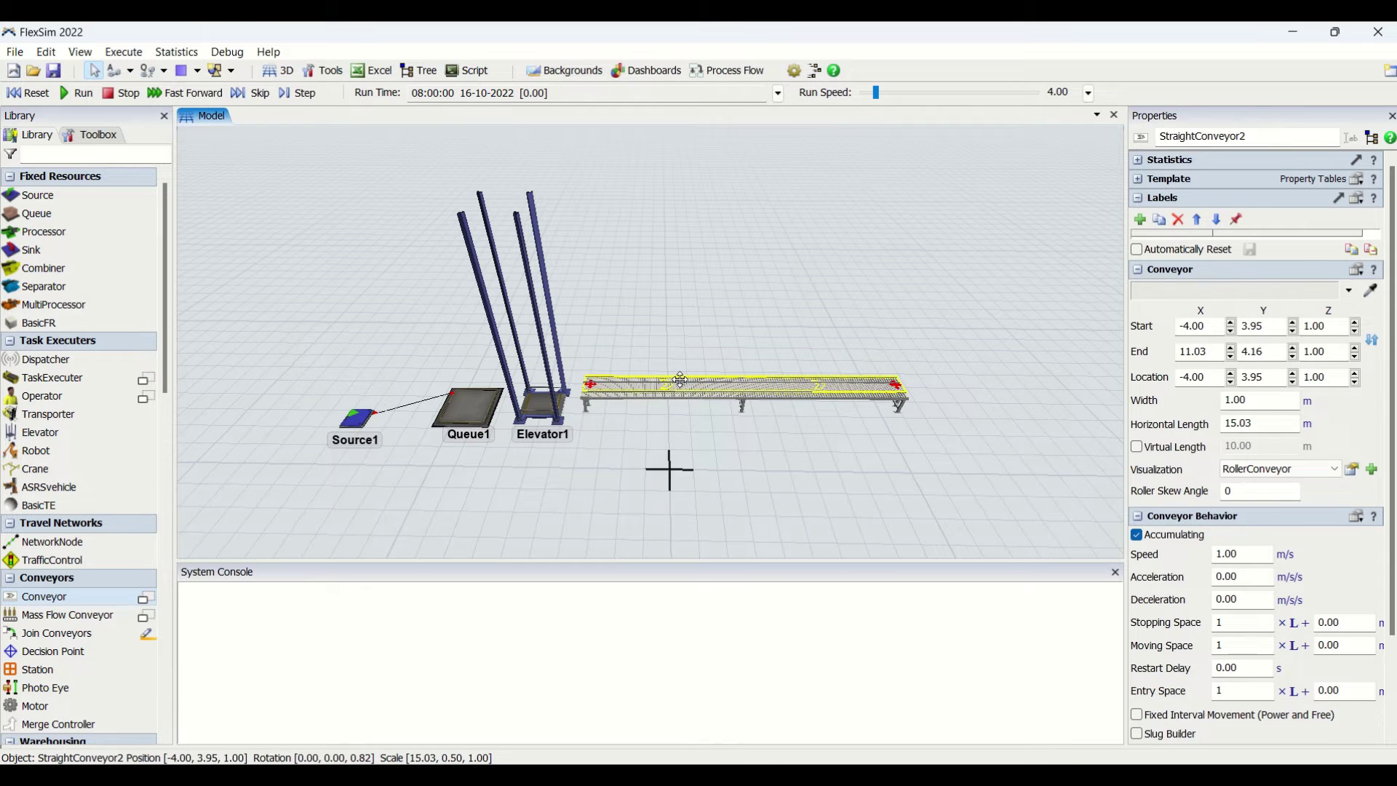
# - Raise StraightConveyor2's start and end heights to 3
pyautogui.click(1307, 328)
pyautogui.write('3')
pyautogui.click(1335, 353)
pyautogui.write('3')
pyautogui.click(948, 495)
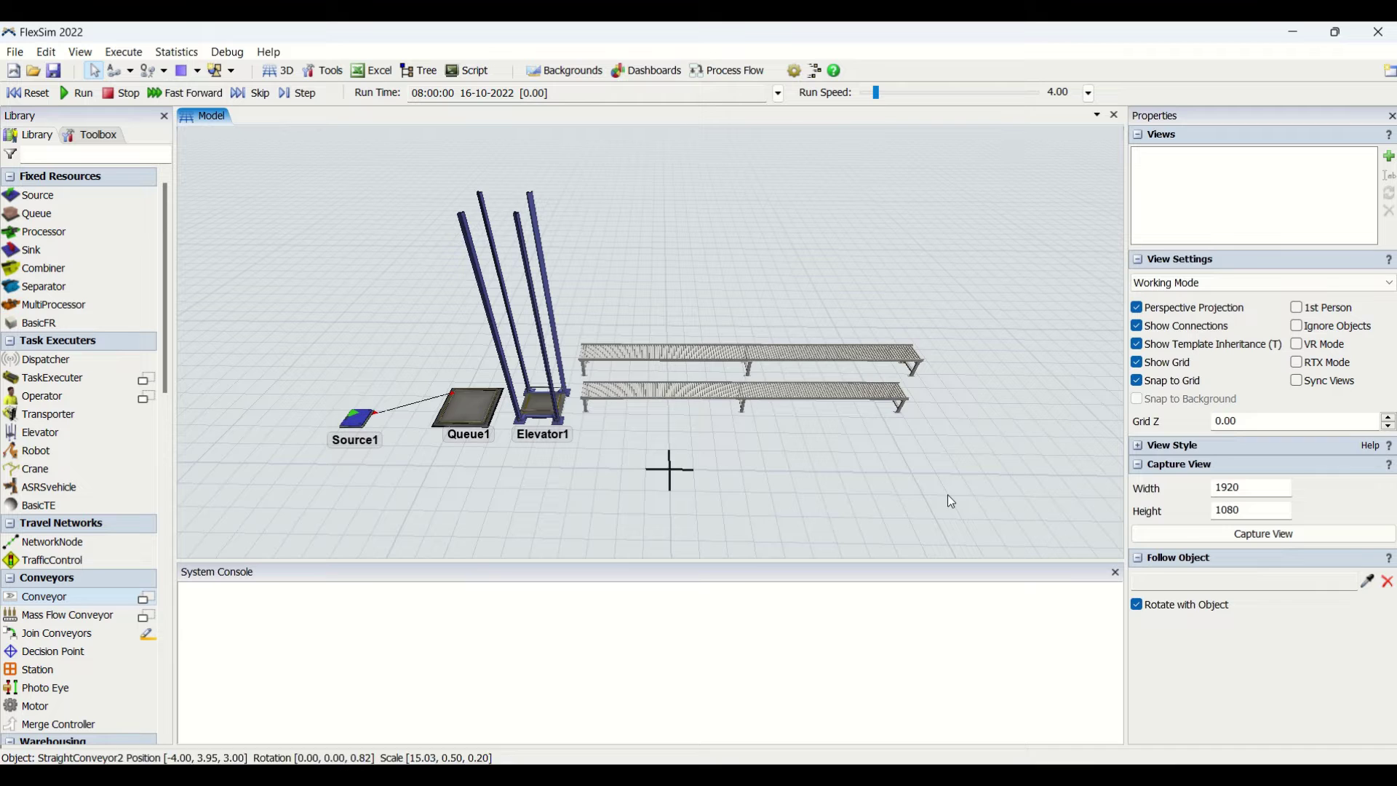
# - Paste a third conveyor, set its start and end heights to 6, and move it over the stack
pyautogui.click(713, 345)
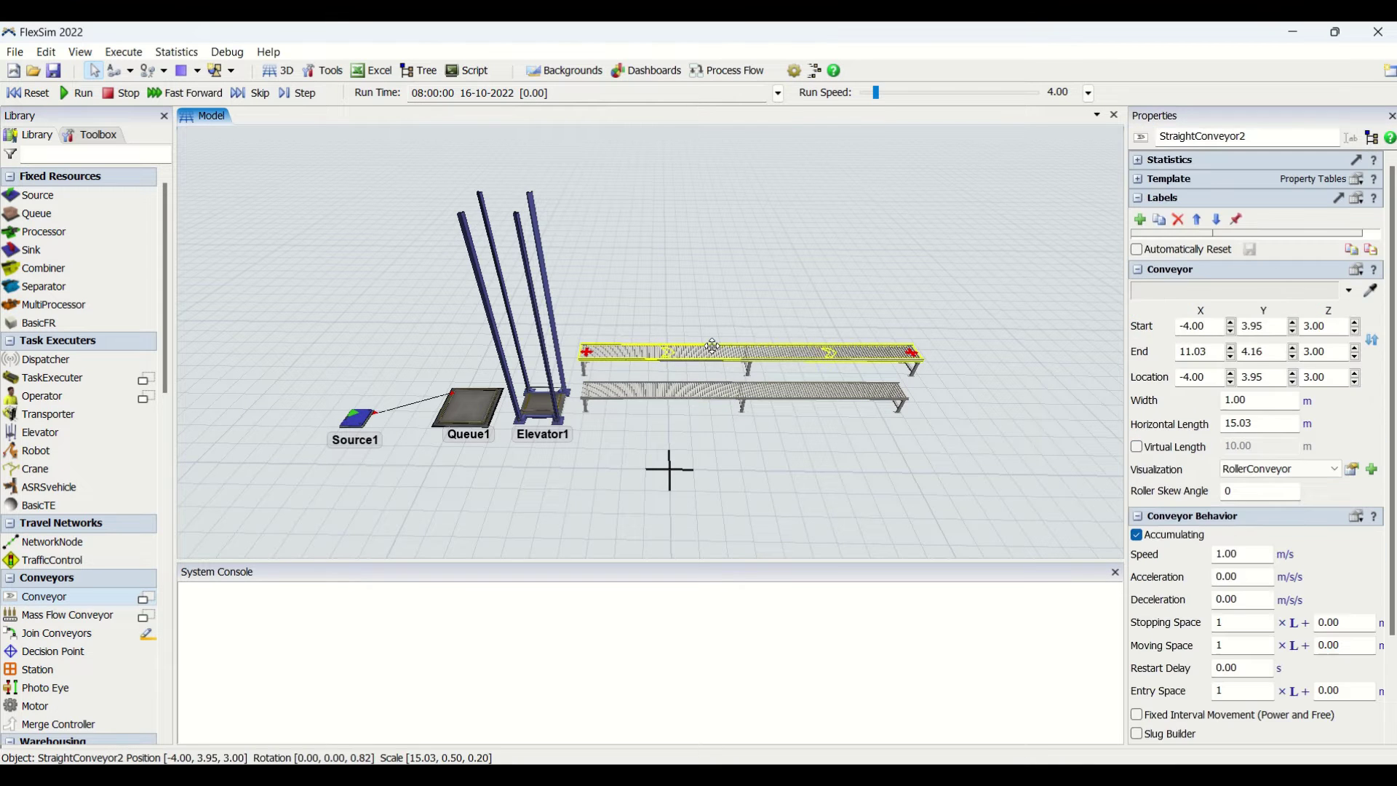
pyautogui.click(719, 450)
pyautogui.hotkey('ctrl', 'v')
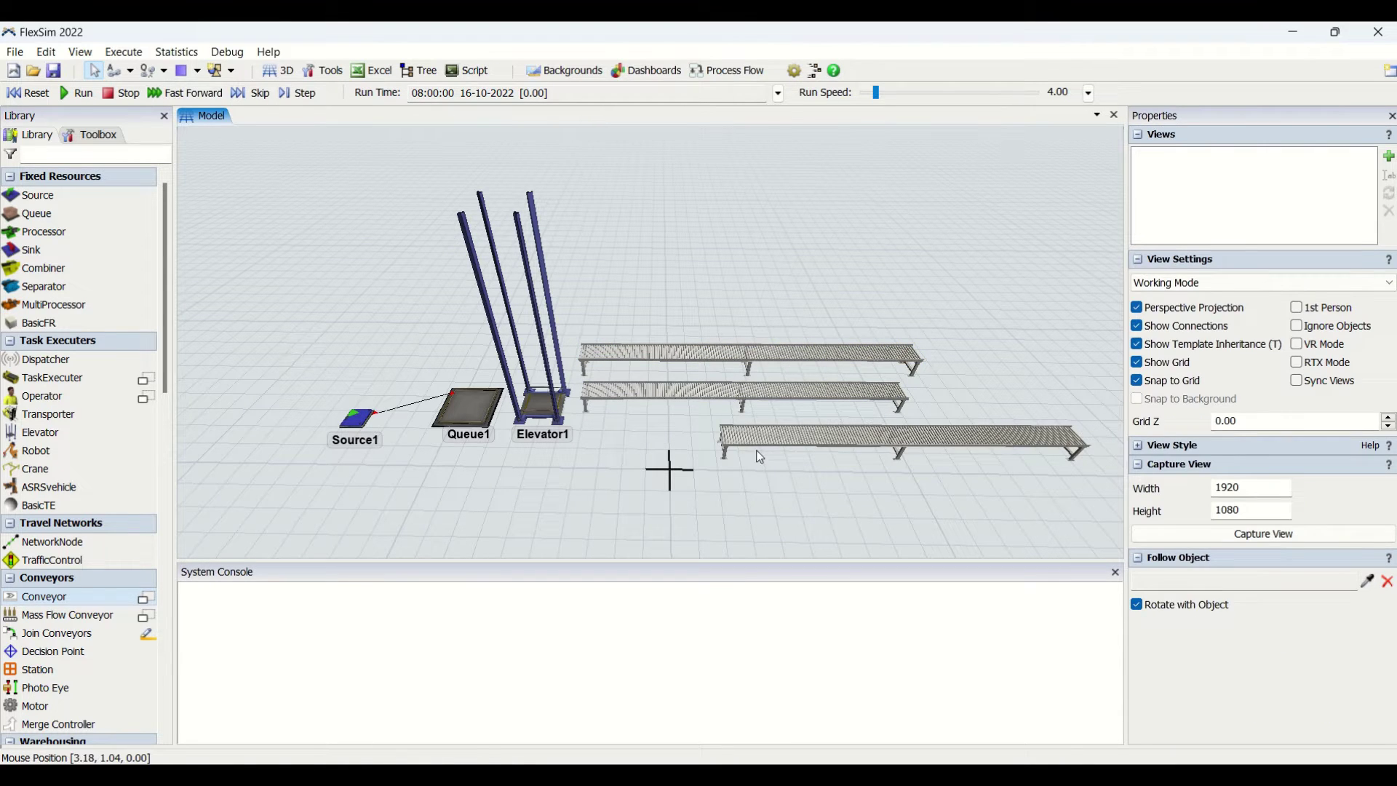
pyautogui.click(806, 434)
pyautogui.click(1320, 325)
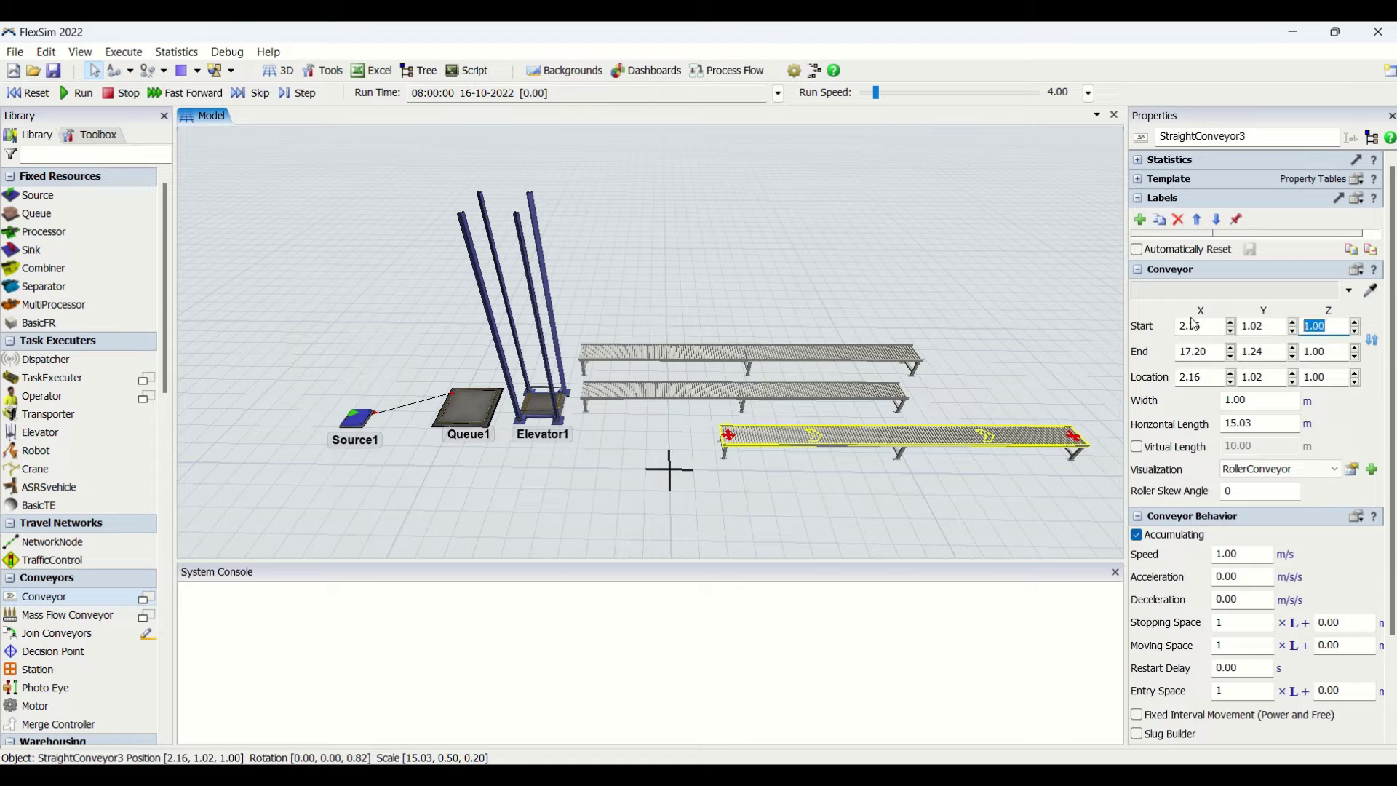
pyautogui.write('6')
pyautogui.press('Return')
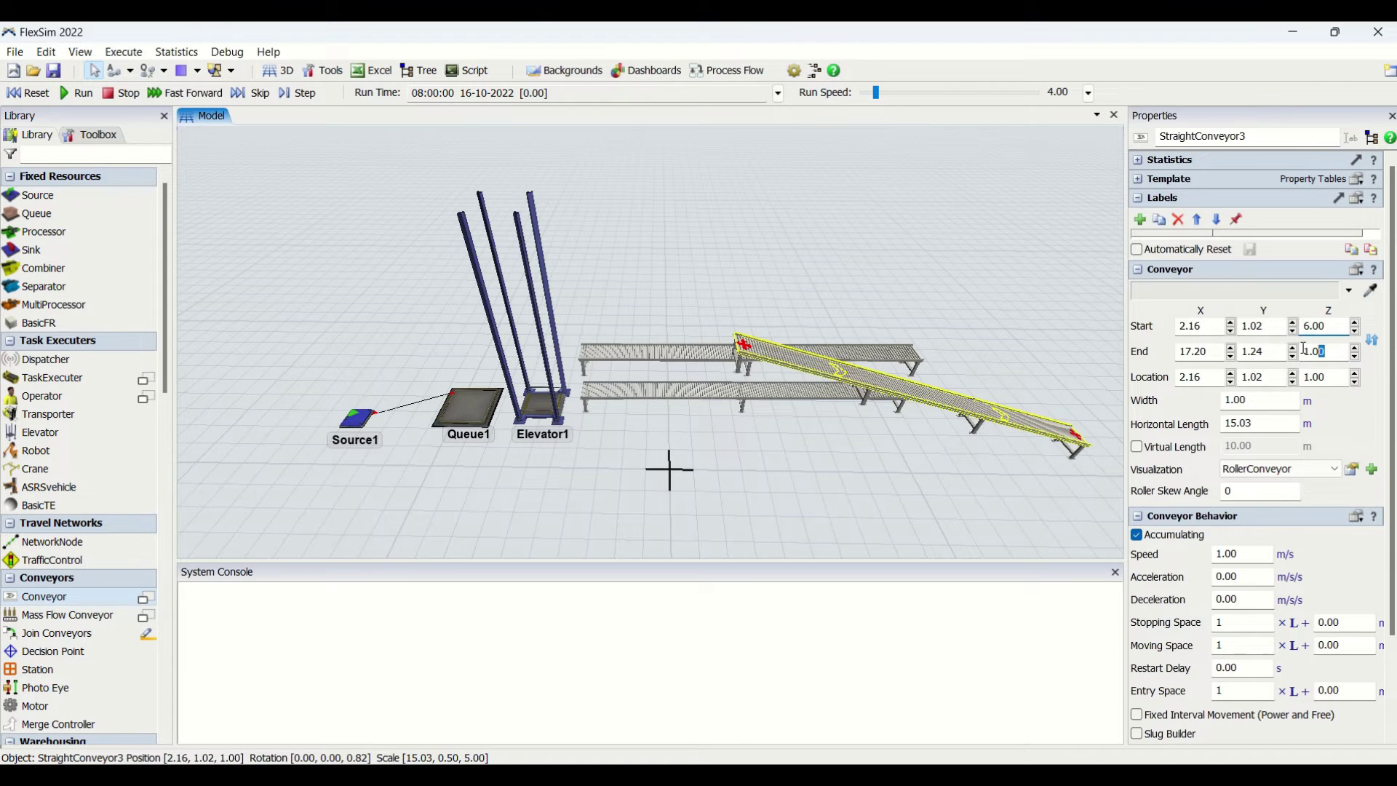
pyautogui.click(1328, 351)
pyautogui.write('6')
pyautogui.click(923, 457)
pyautogui.moveTo(913, 339); pyautogui.dragTo(731, 299)
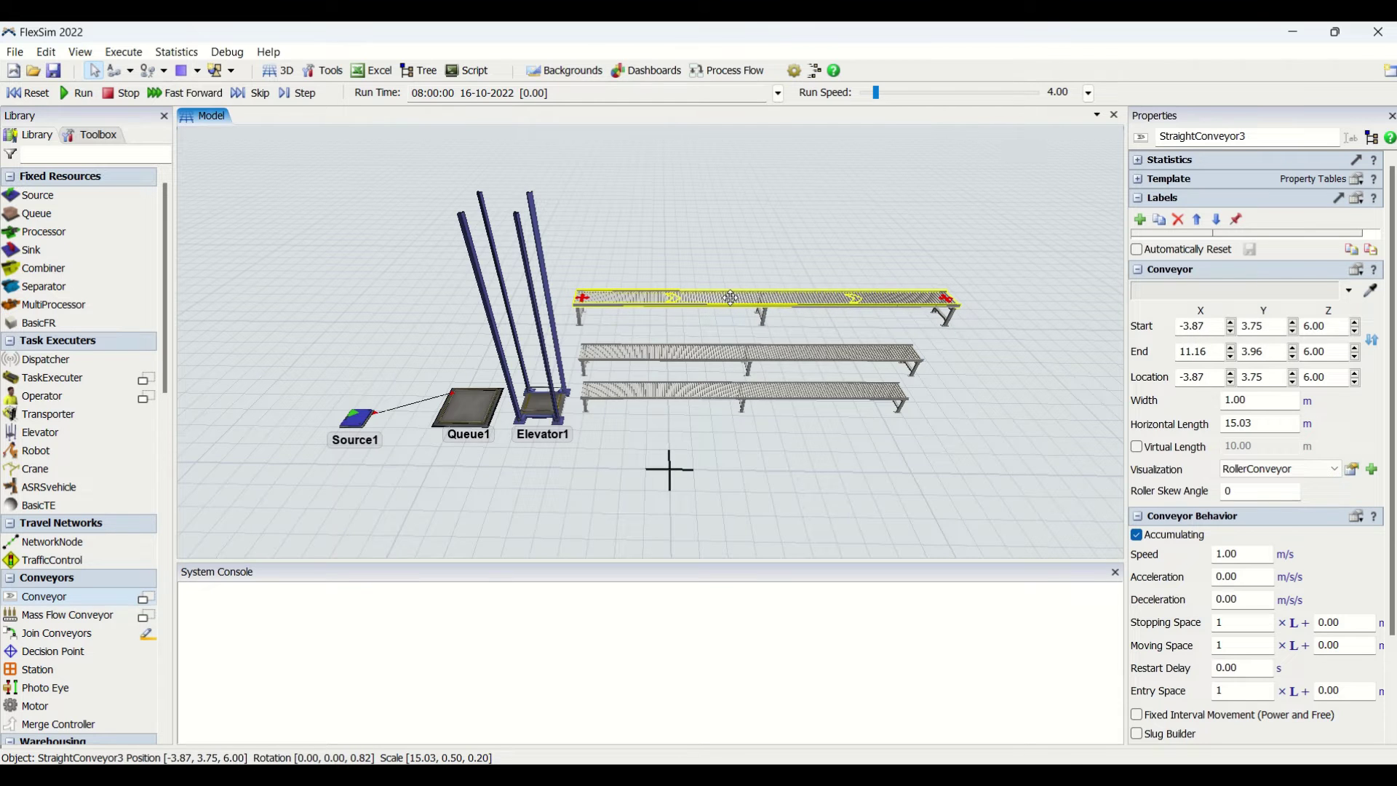
# - Paste StraightConveyor4, set its start and end heights to 8, and move it over the stack
pyautogui.click(731, 470)
pyautogui.hotkey('ctrl', 'v')
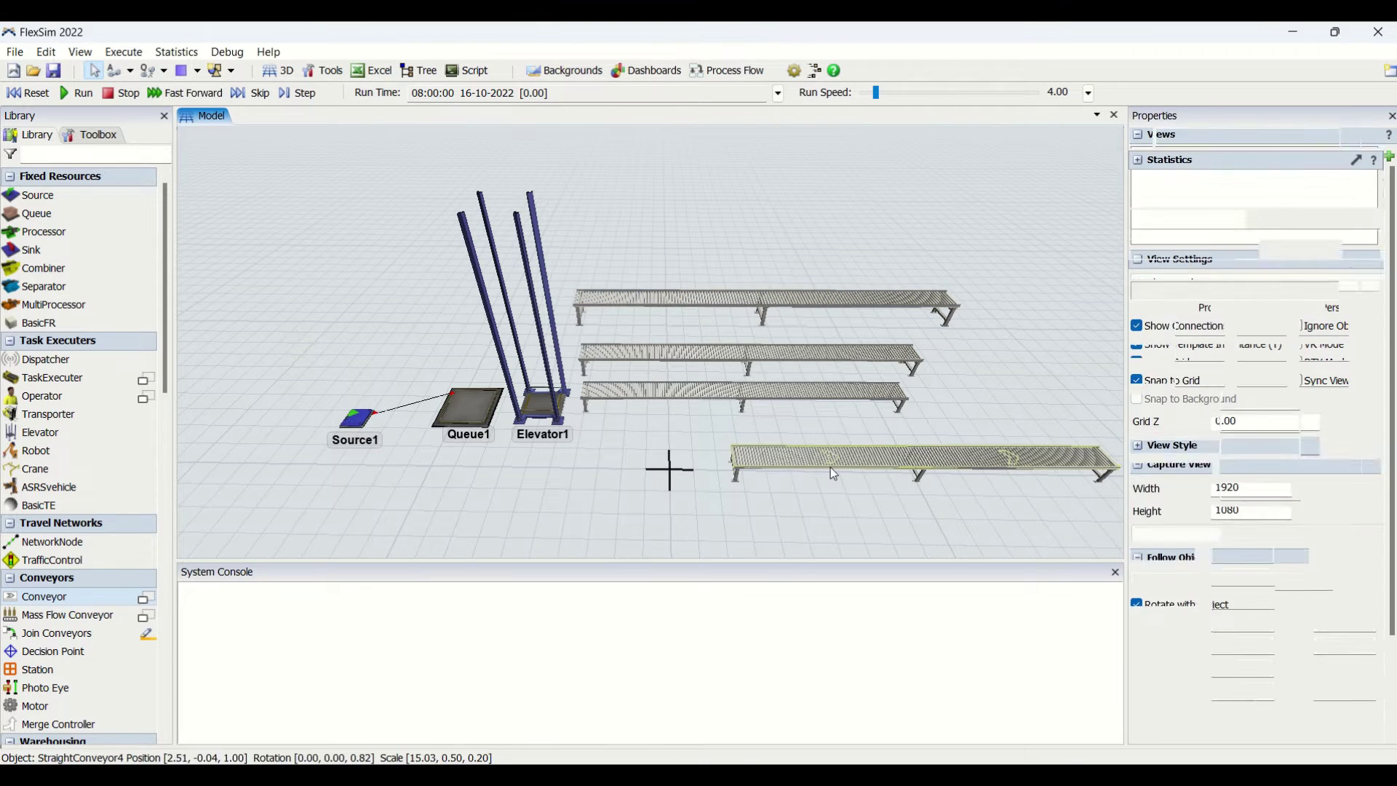
pyautogui.doubleClick(1326, 326)
pyautogui.write('8')
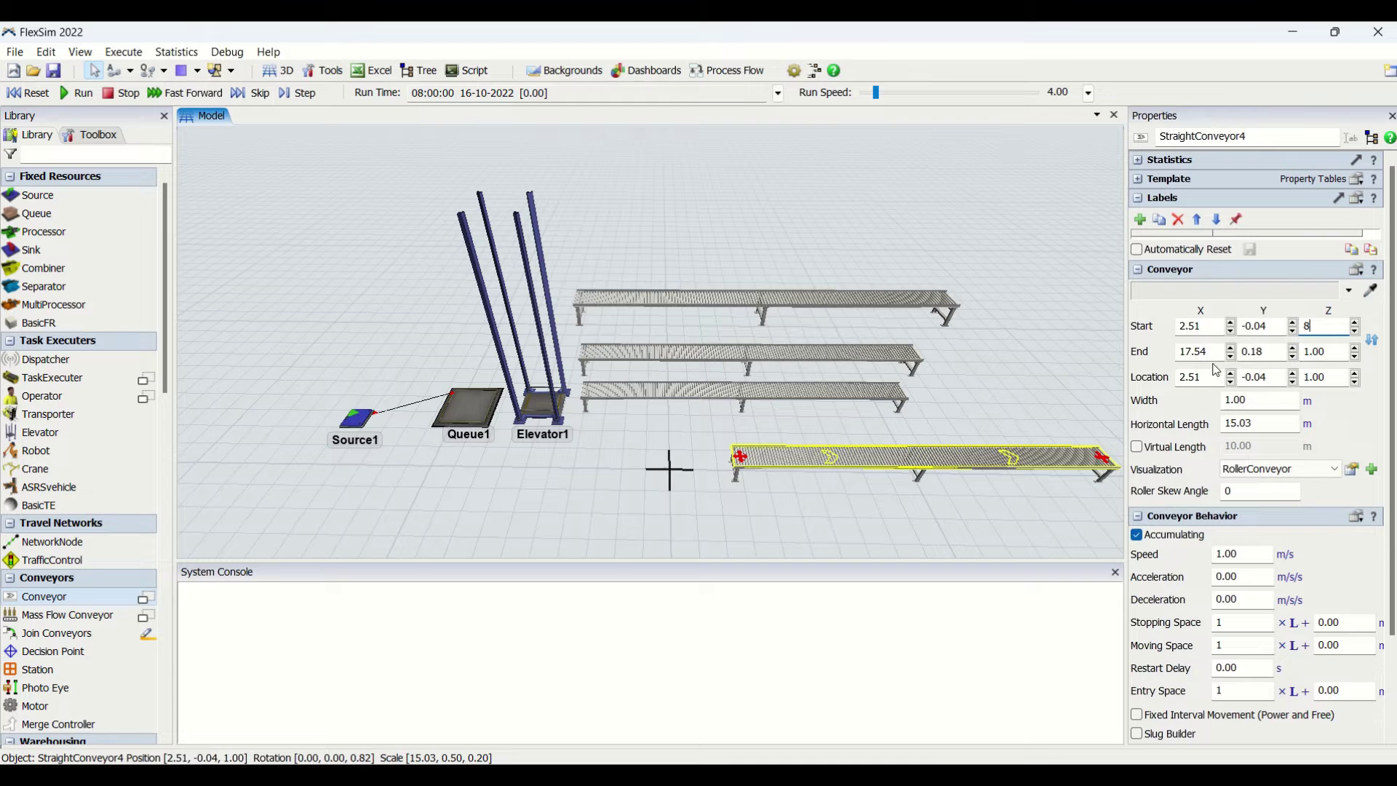
pyautogui.press('Return')
pyautogui.doubleClick(1330, 352)
pyautogui.write('8')
pyautogui.press('Return')
pyautogui.click(945, 482)
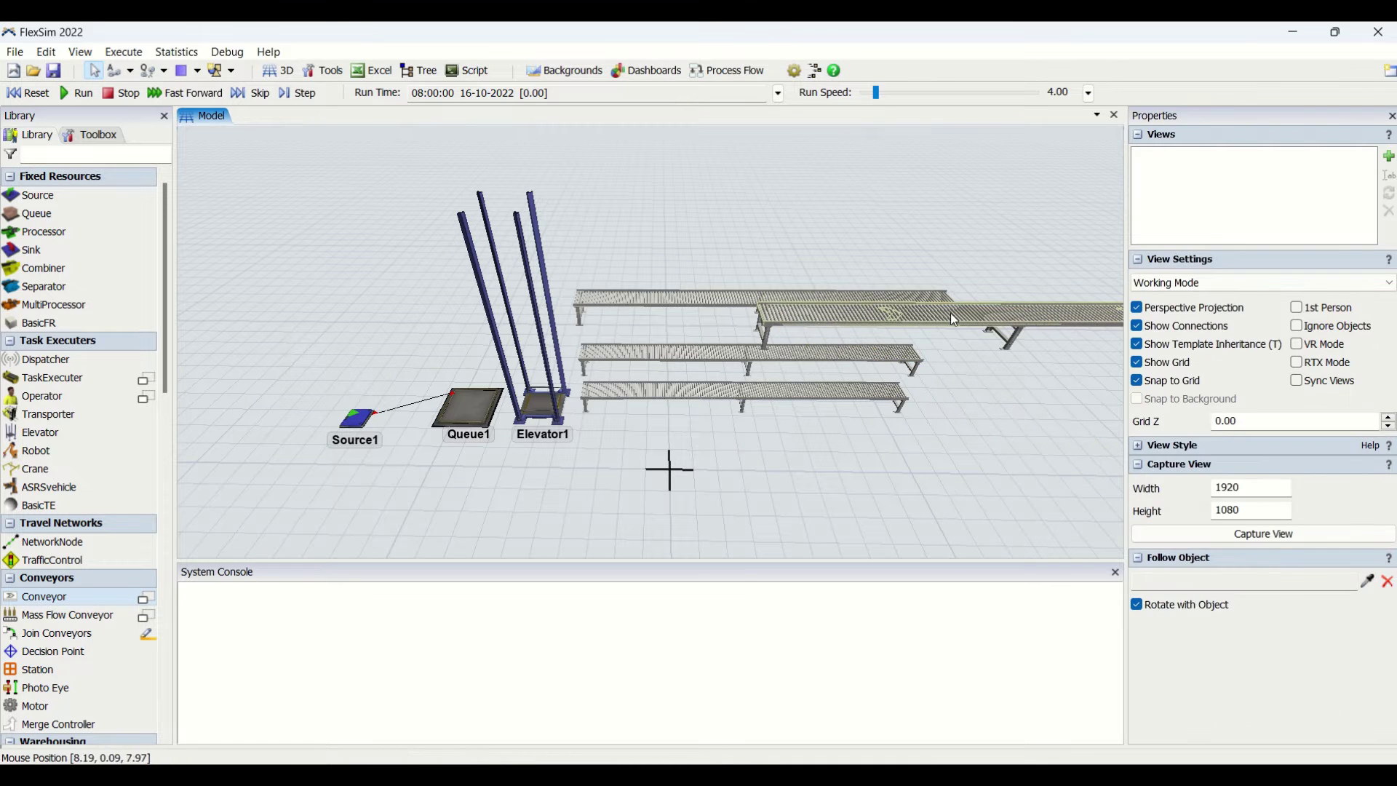
pyautogui.moveTo(950, 313); pyautogui.dragTo(716, 235)
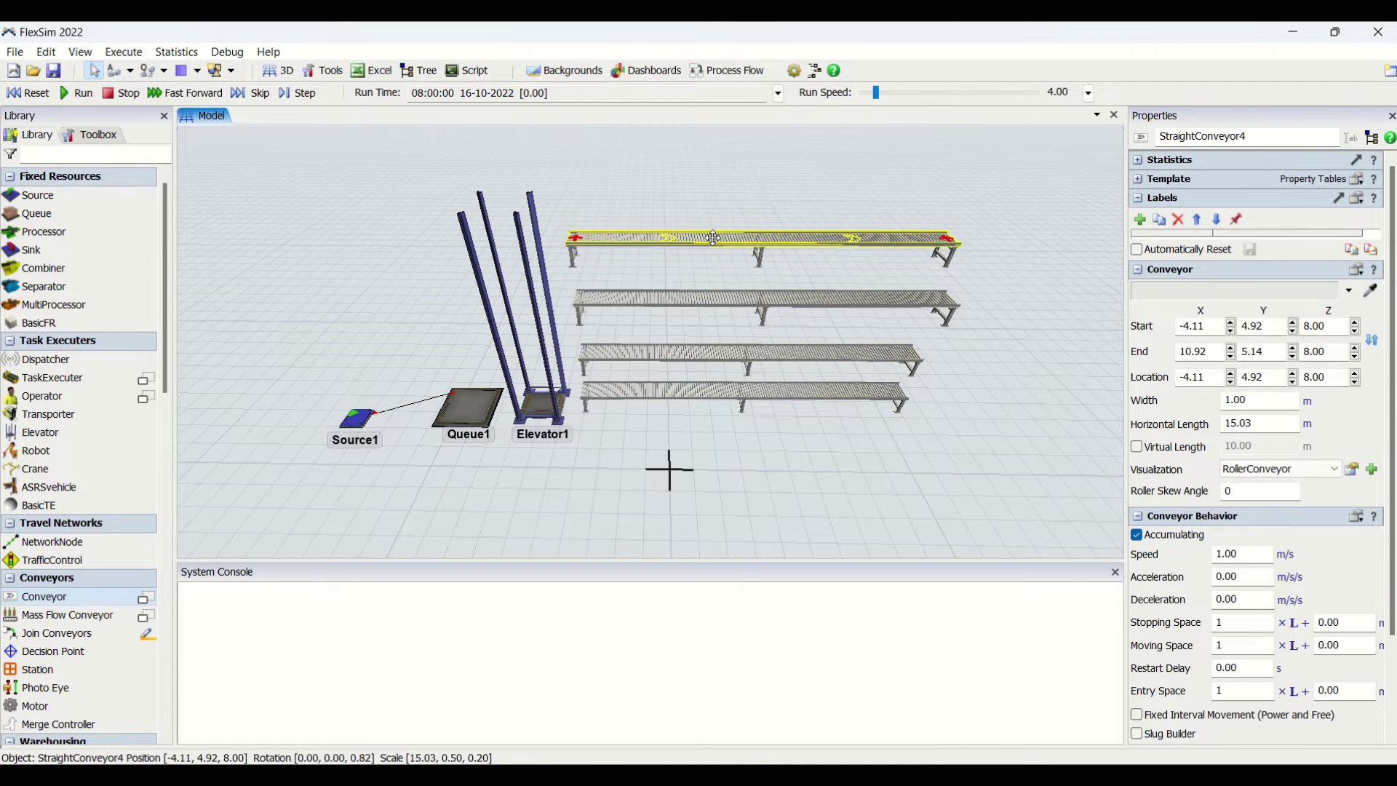
pyautogui.click(880, 417)
pyautogui.moveTo(879, 418); pyautogui.dragTo(842, 488, button='right')
# - Switch to the Top model view and turn off Perspective Projection
pyautogui.rightClick(757, 376)
pyautogui.moveTo(888, 502)
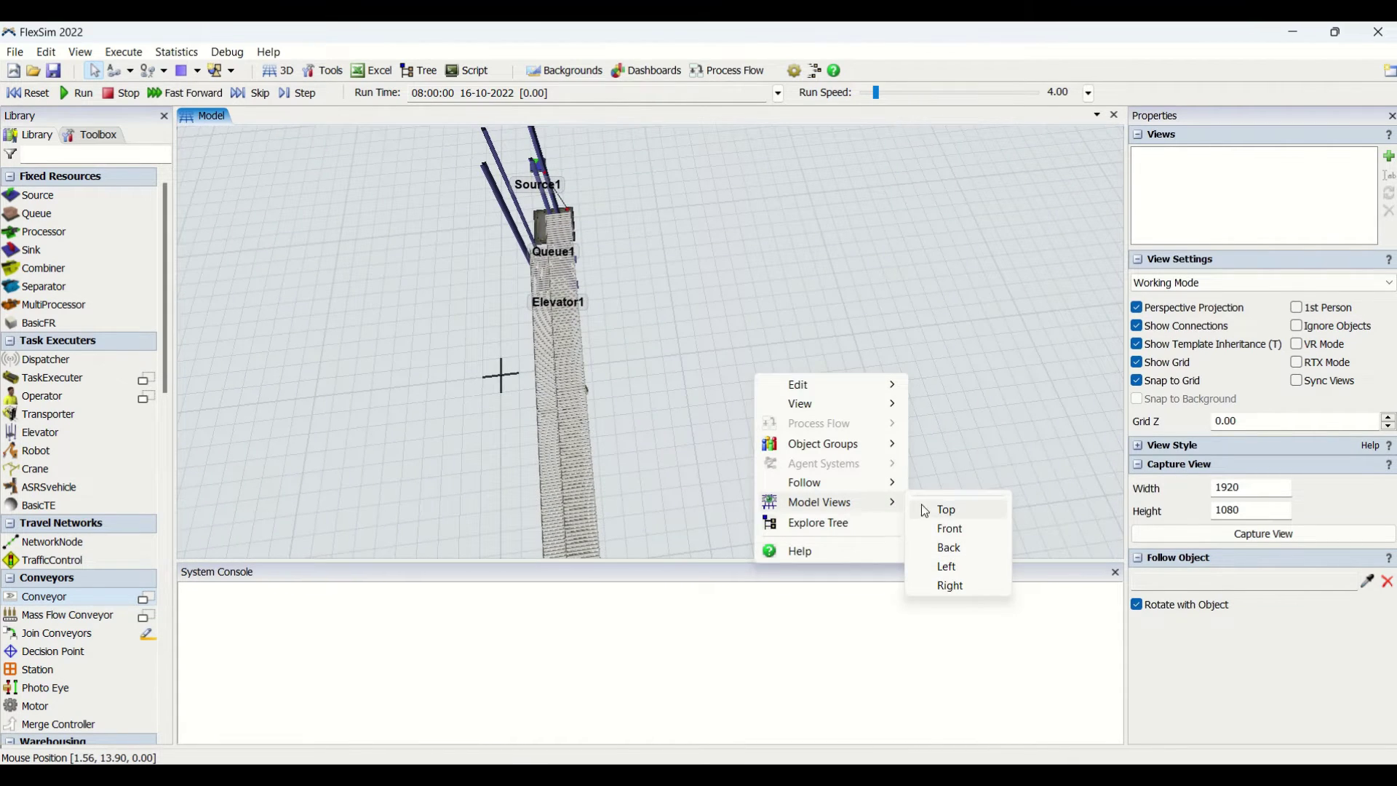
pyautogui.click(931, 511)
pyautogui.click(738, 435)
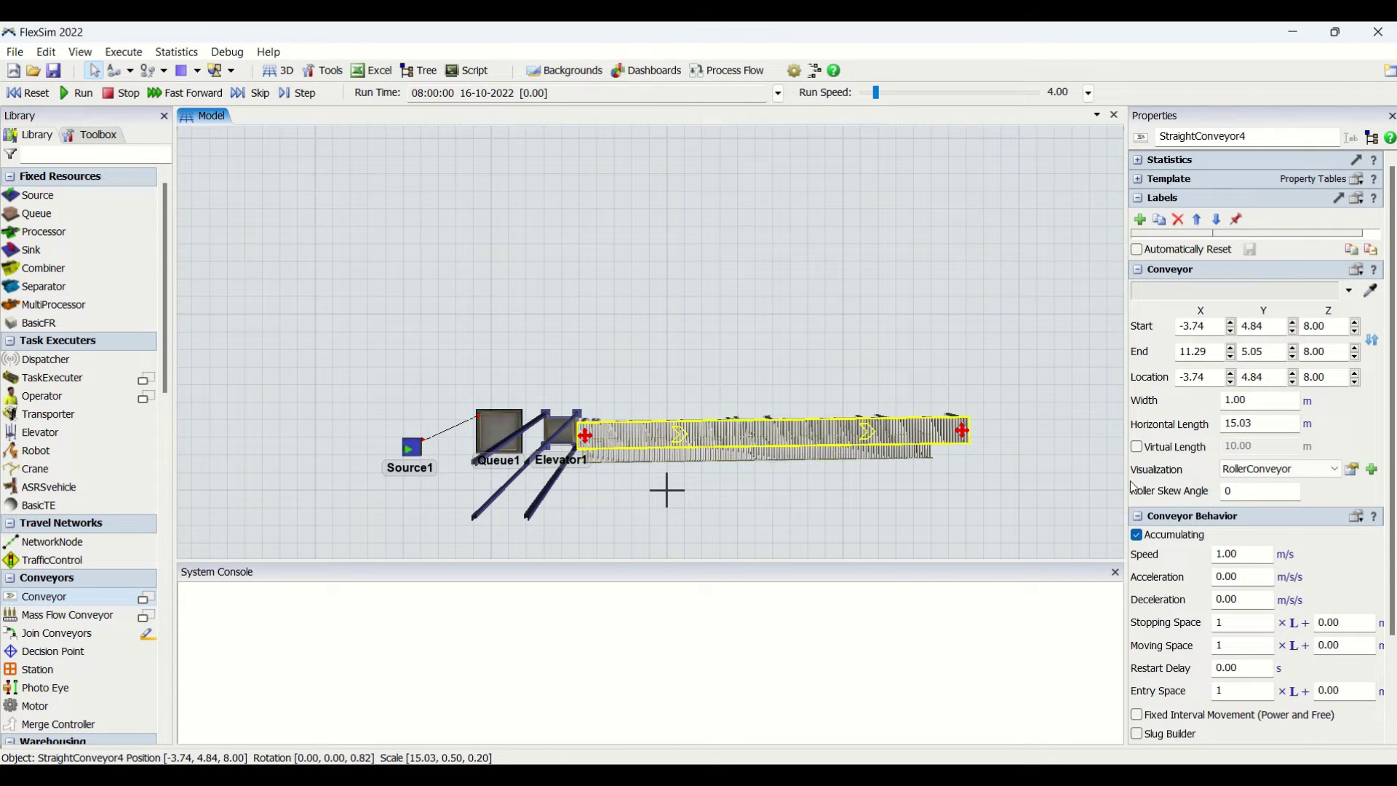
pyautogui.click(1067, 497)
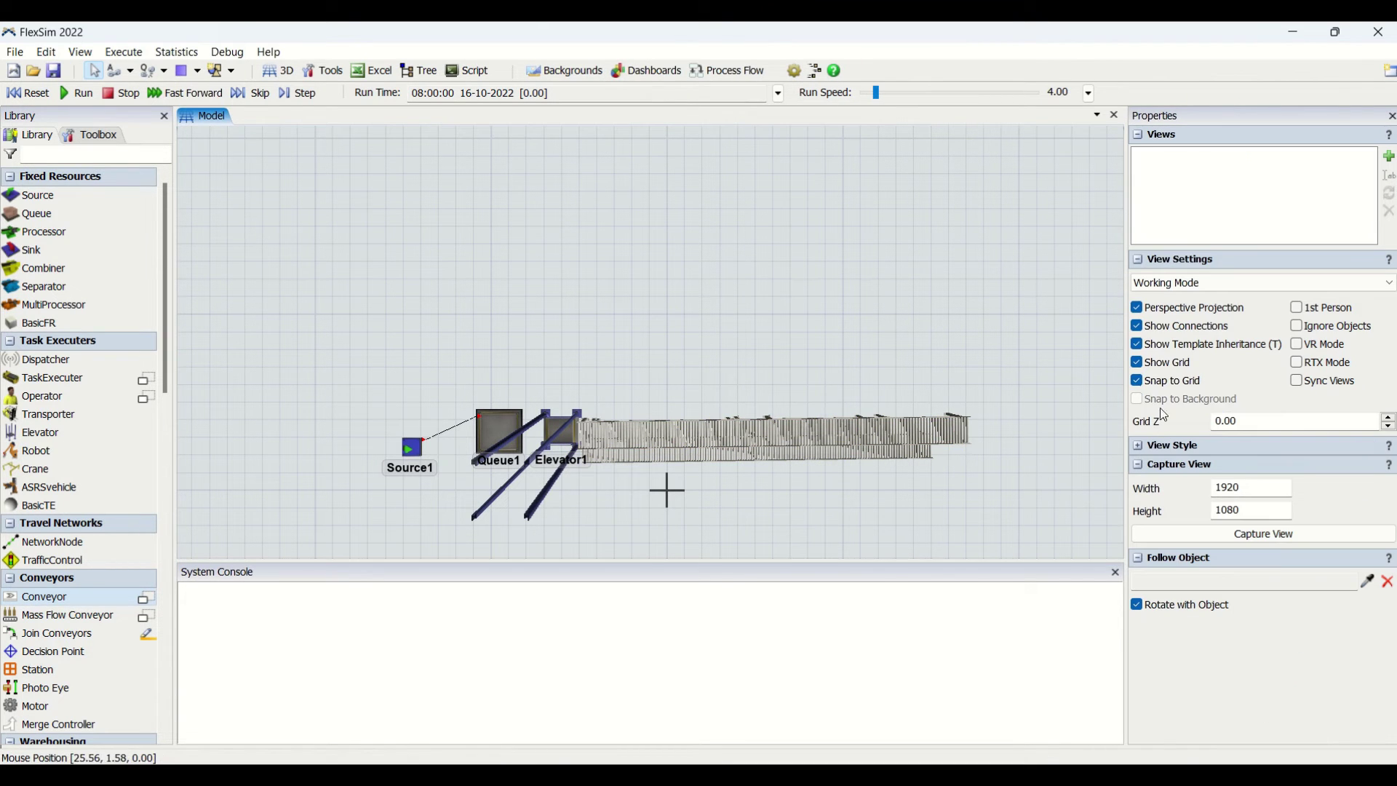
pyautogui.click(1138, 308)
# - Nudge StraightConveyor2 and StraightConveyor3 into line with the stack, then return to an oblique view
pyautogui.click(660, 442)
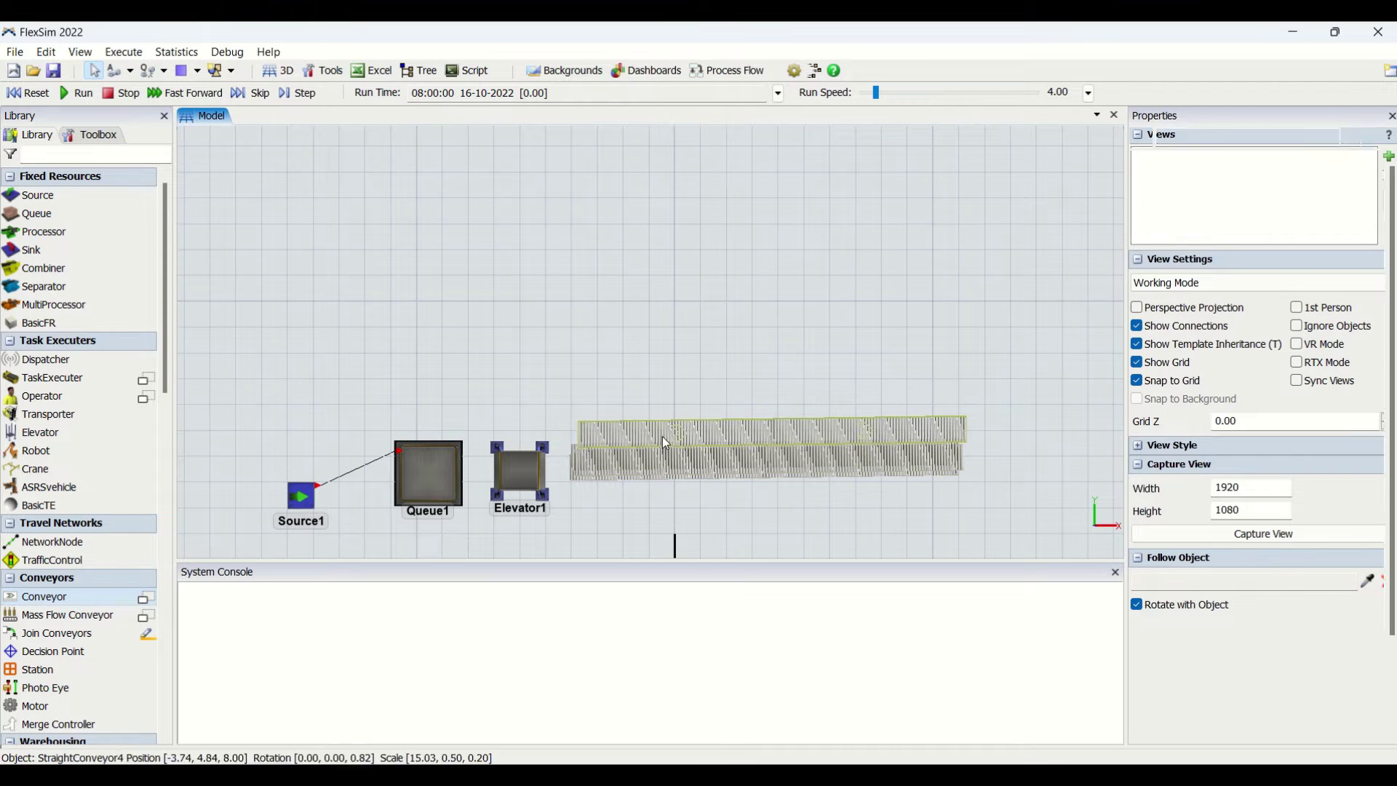
pyautogui.click(655, 452)
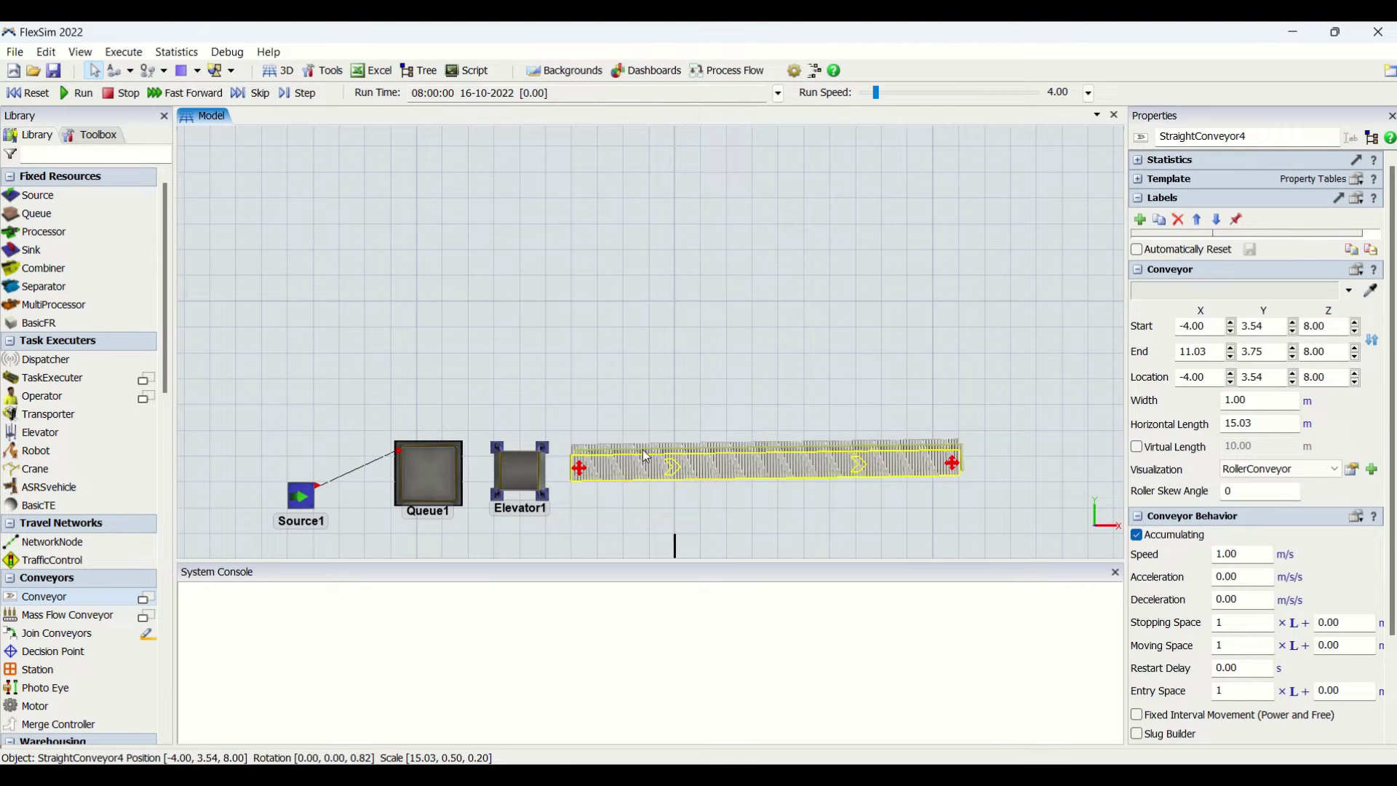
pyautogui.moveTo(643, 449); pyautogui.dragTo(642, 457)
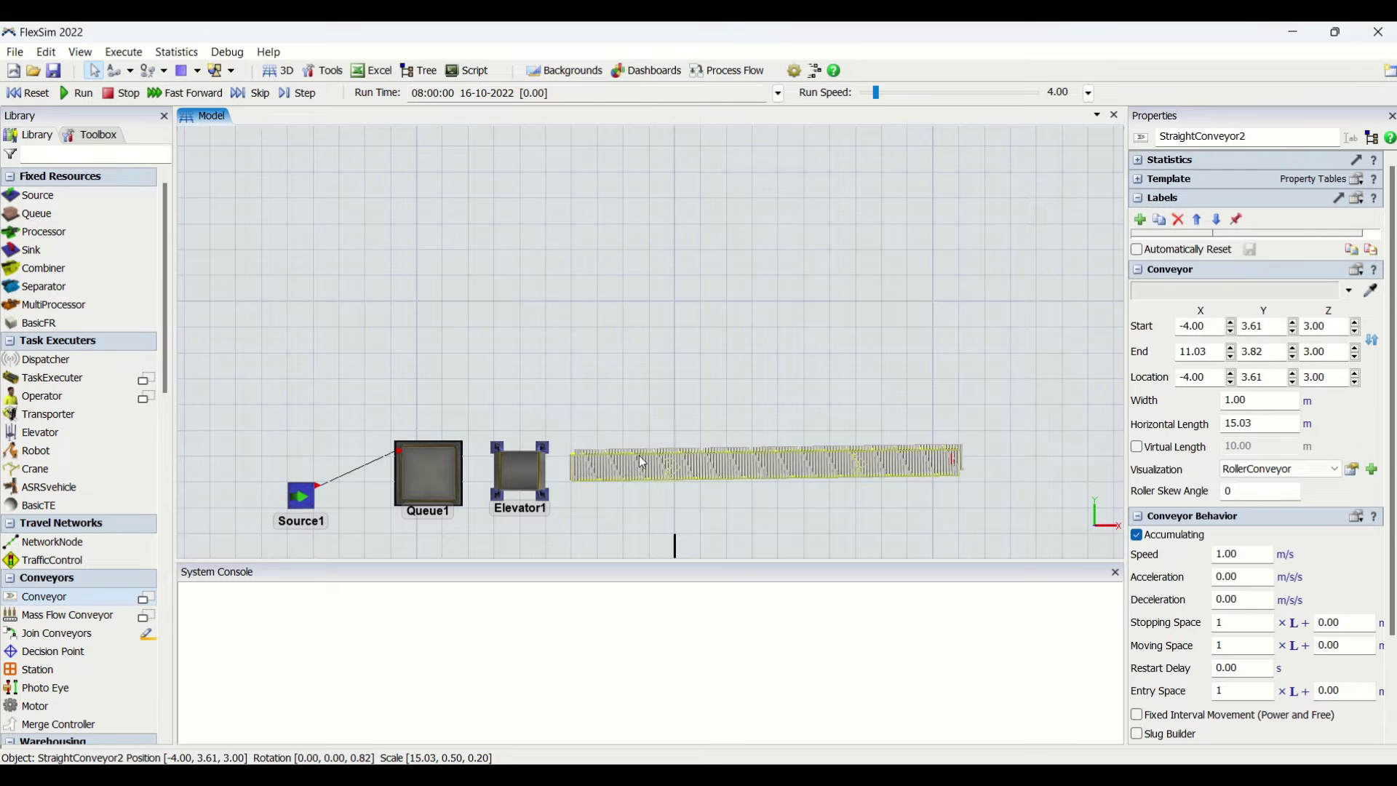
pyautogui.click(635, 453)
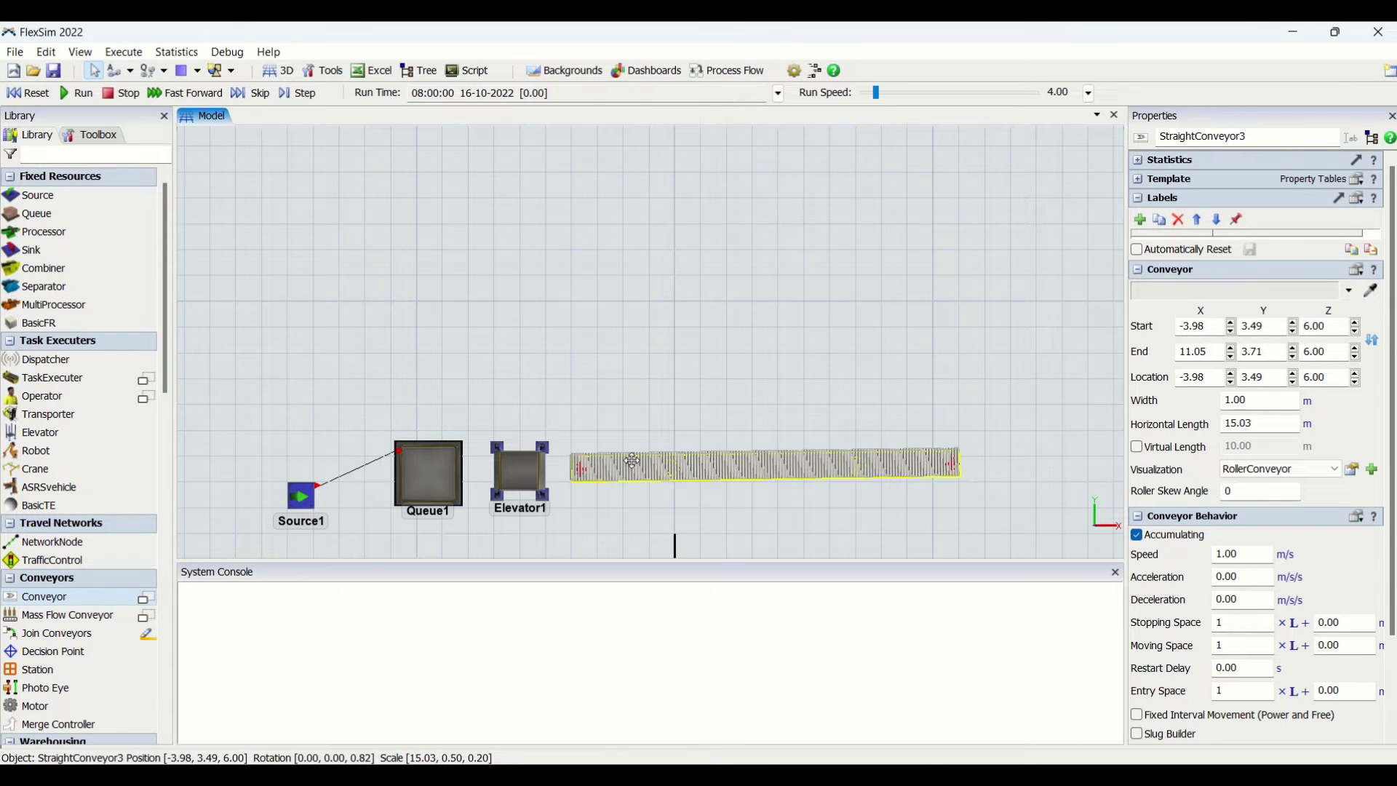
pyautogui.moveTo(632, 461); pyautogui.dragTo(632, 459)
pyautogui.click(788, 531)
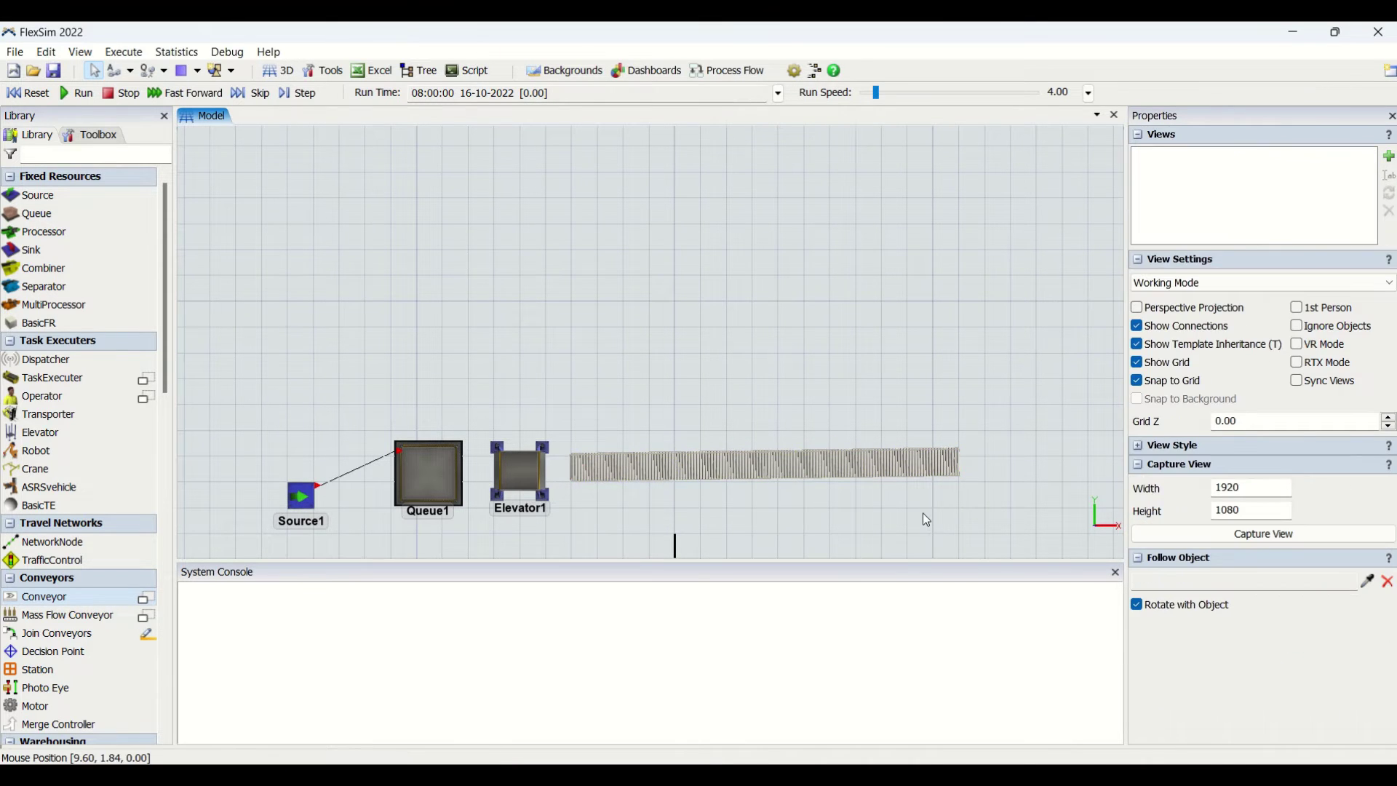
pyautogui.moveTo(923, 513); pyautogui.dragTo(906, 476, button='right')
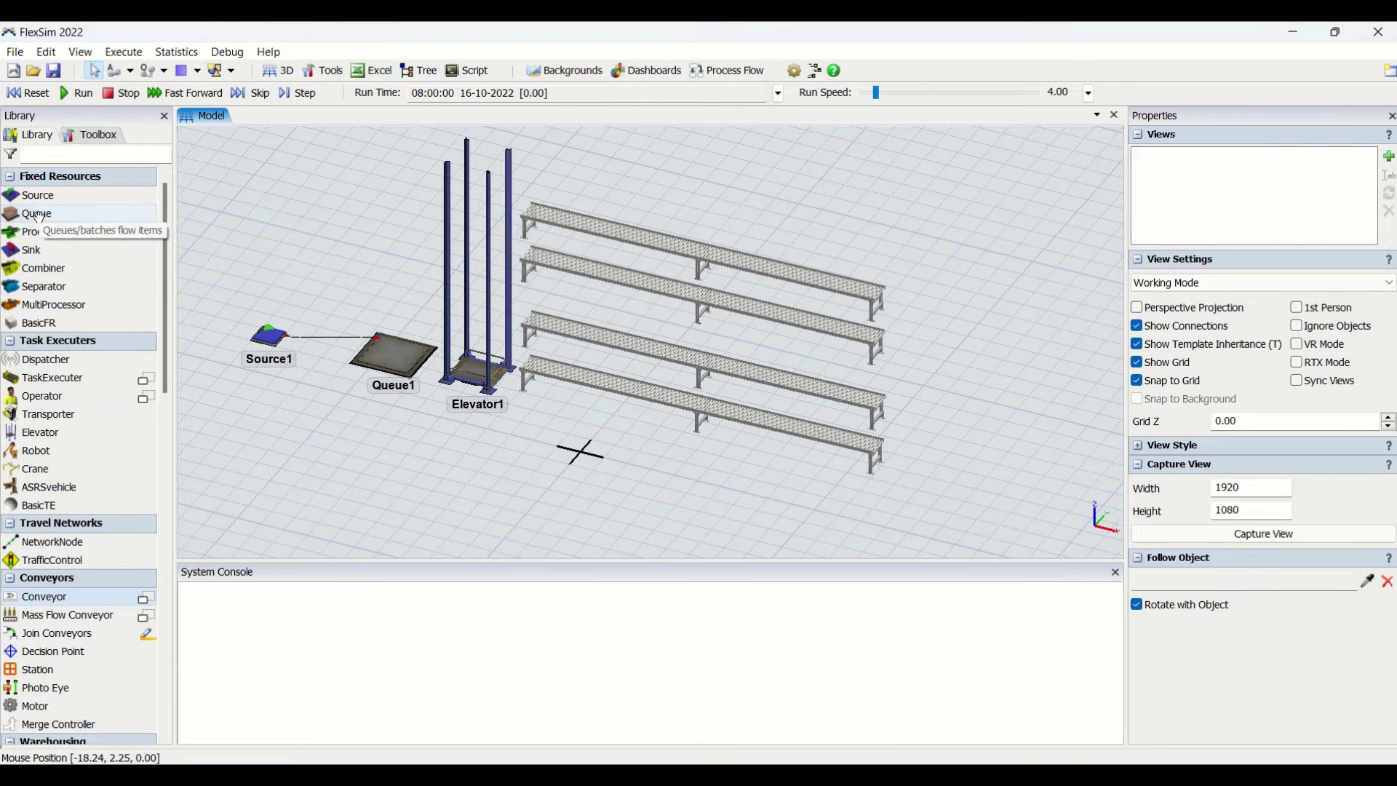
# - Add Queue2 beside the conveyor ends and connect the bottom, second and top conveyors to it
pyautogui.moveTo(32, 214); pyautogui.dragTo(945, 402)
pyautogui.moveTo(889, 461); pyautogui.dragTo(921, 472)
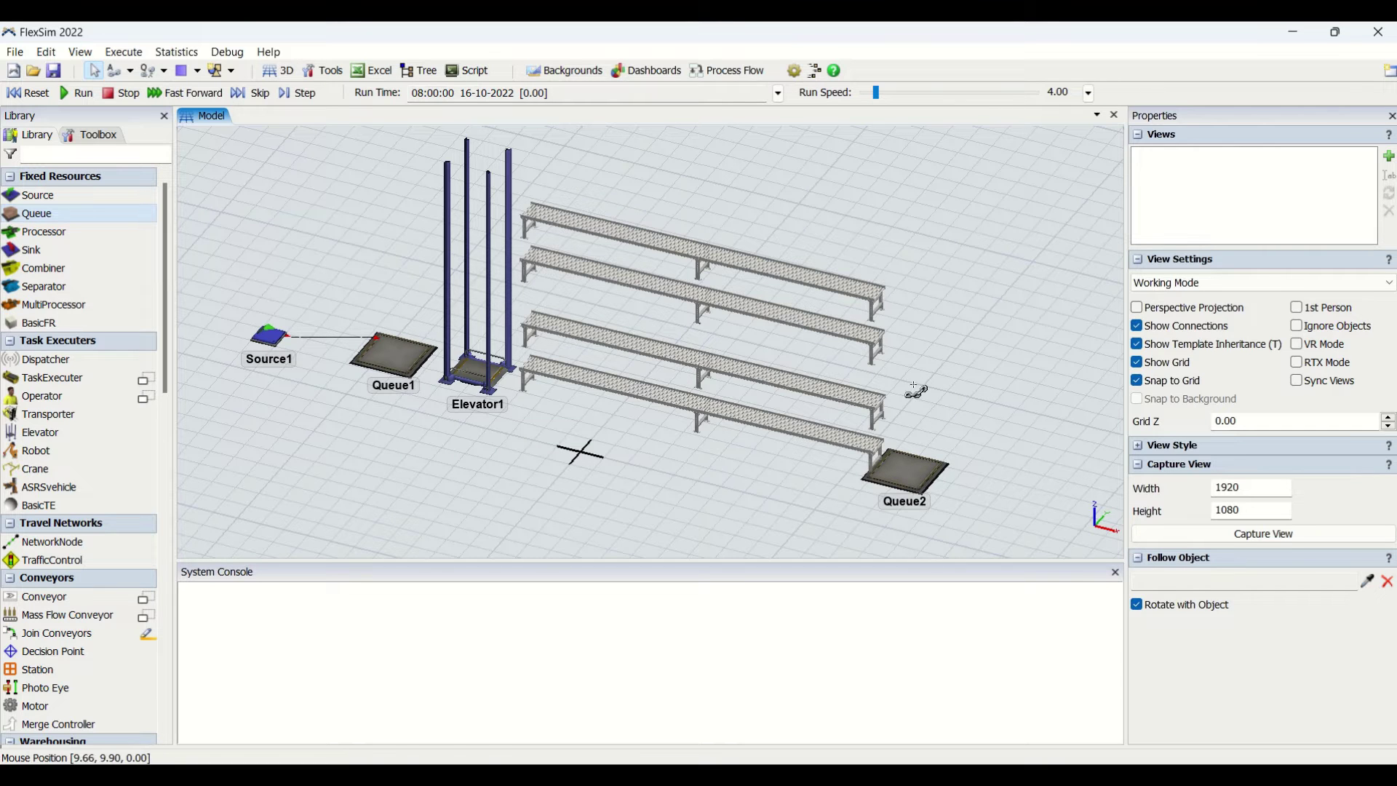
pyautogui.click(844, 439)
pyautogui.click(906, 471)
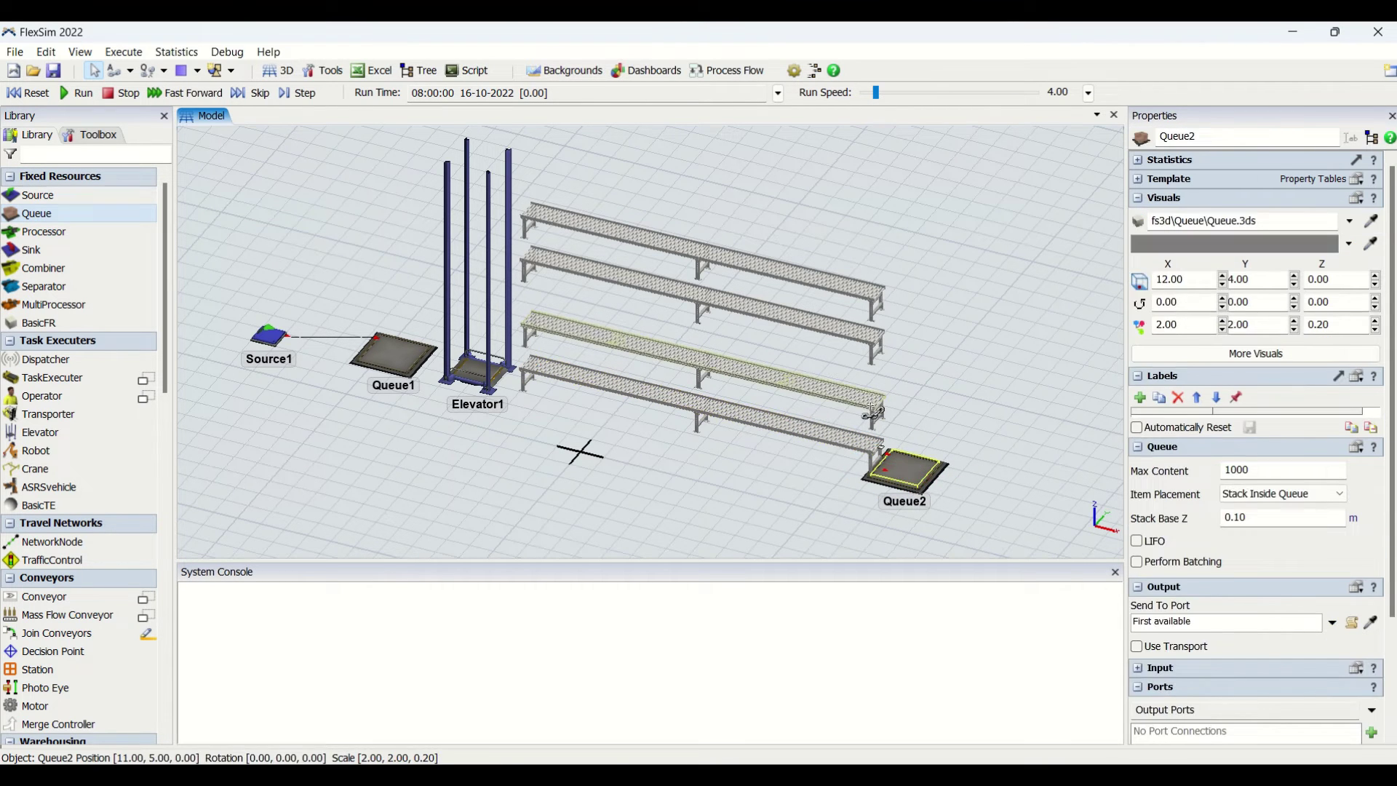
pyautogui.moveTo(872, 412); pyautogui.dragTo(910, 480)
pyautogui.click(845, 351)
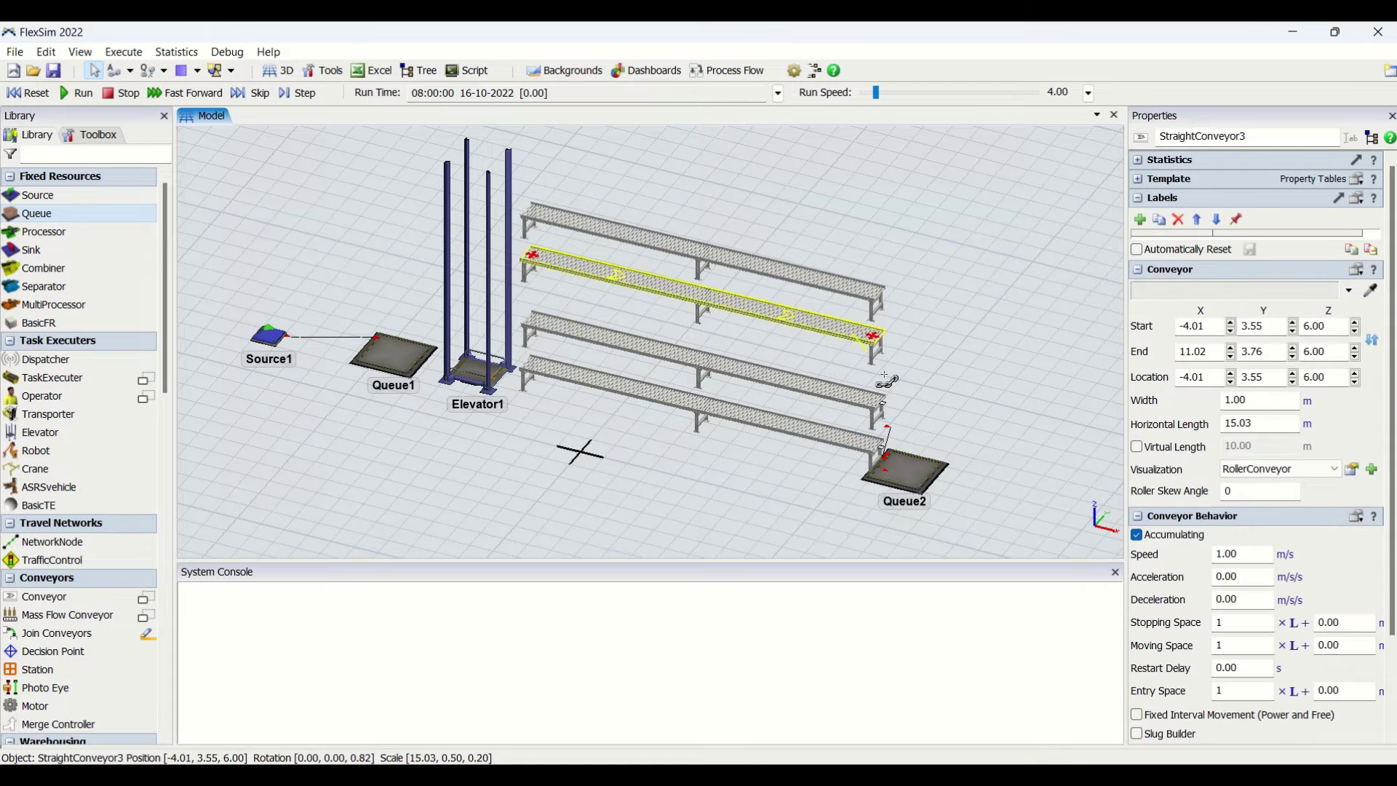
pyautogui.moveTo(844, 352); pyautogui.dragTo(906, 473)
pyautogui.click(861, 295)
pyautogui.moveTo(861, 295); pyautogui.dragTo(906, 474)
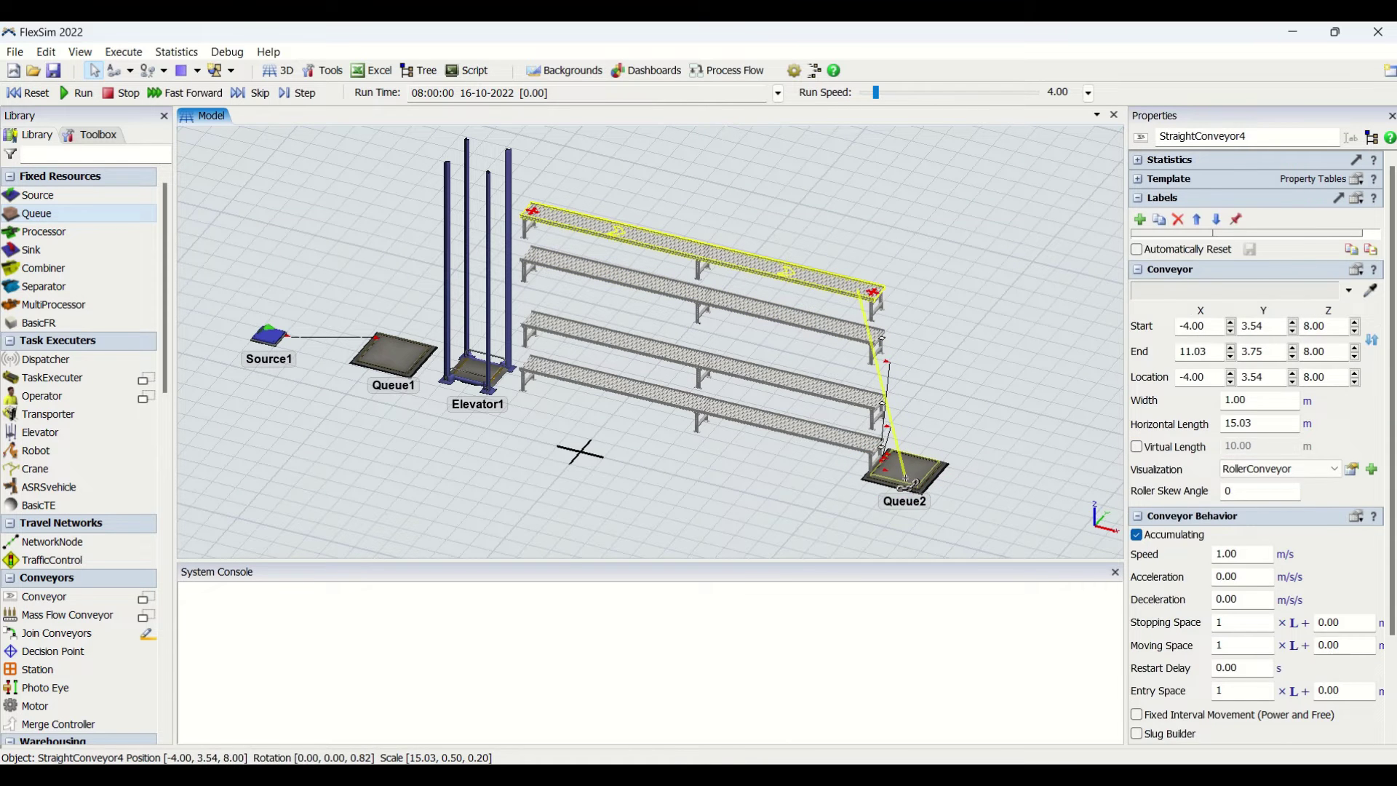
# - Connect Queue1 to the bottom, third and top conveyors through Elevator1
pyautogui.click(611, 465)
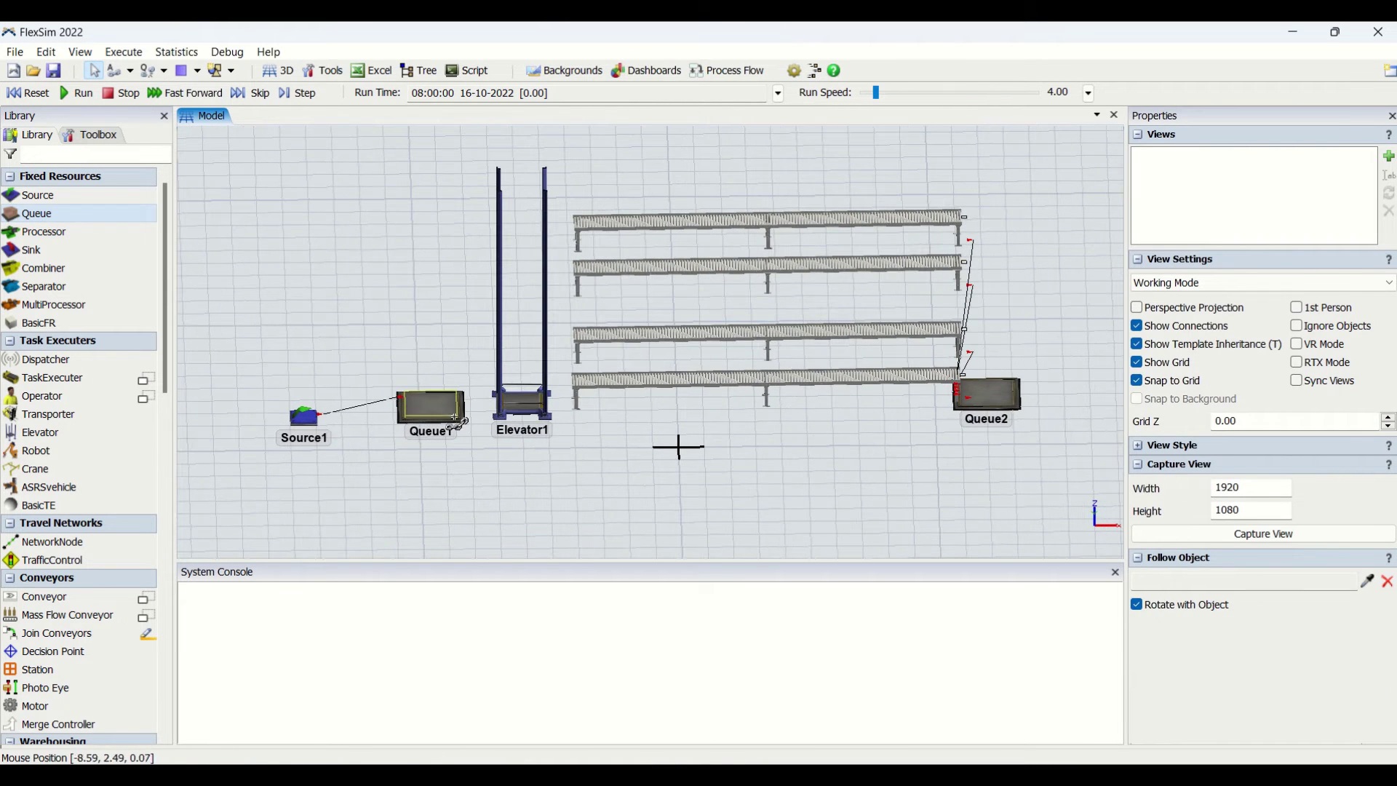
pyautogui.moveTo(430, 408); pyautogui.dragTo(728, 380)
pyautogui.moveTo(421, 409); pyautogui.dragTo(581, 280)
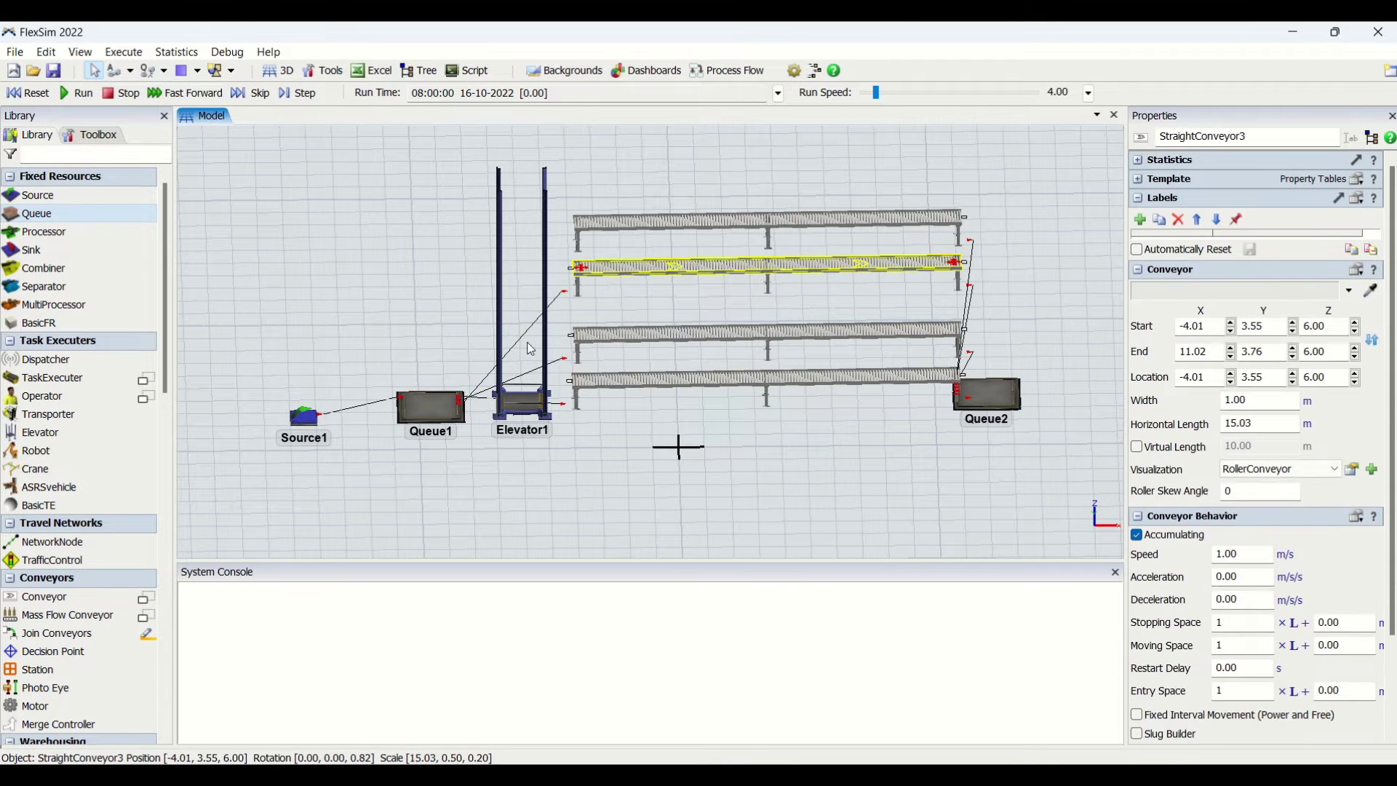
pyautogui.moveTo(457, 402); pyautogui.dragTo(583, 224)
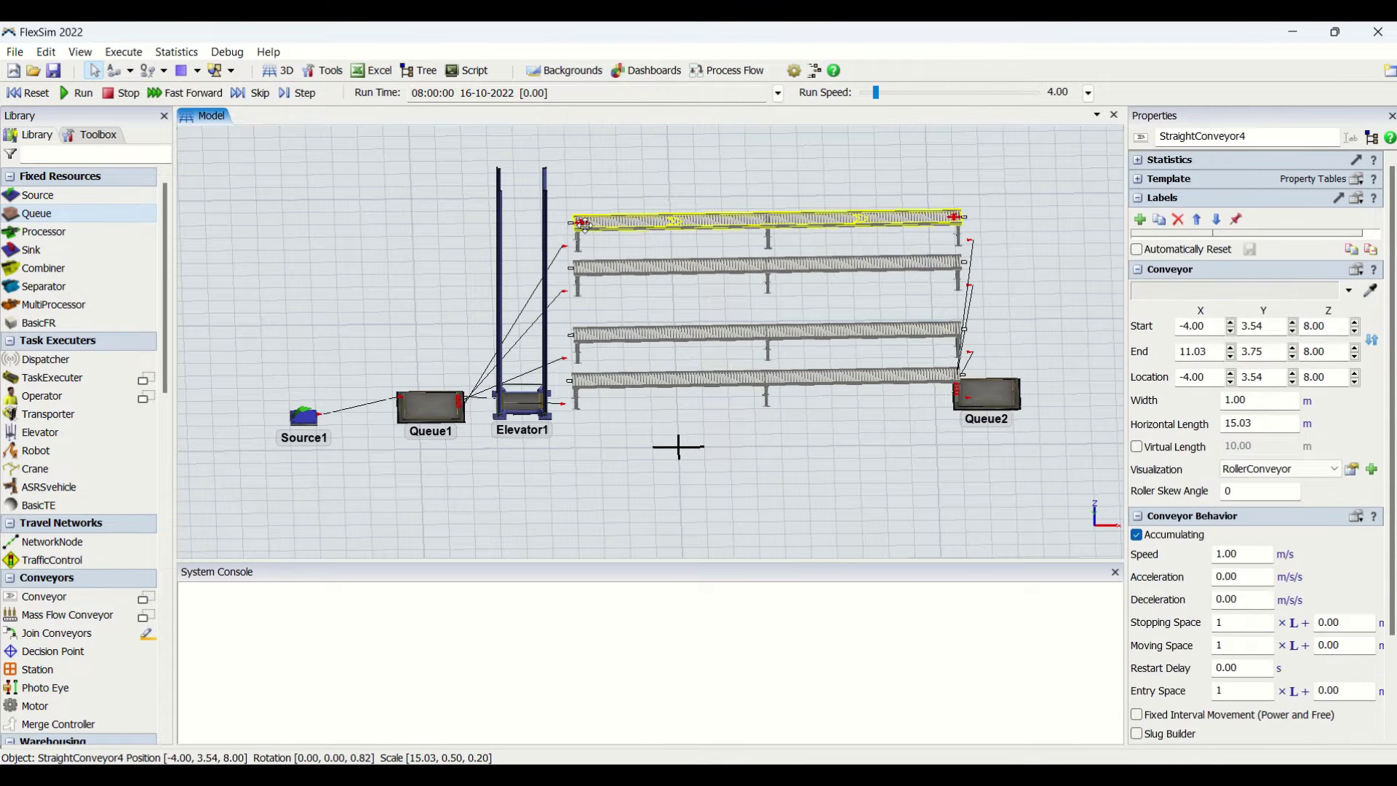
pyautogui.click(636, 418)
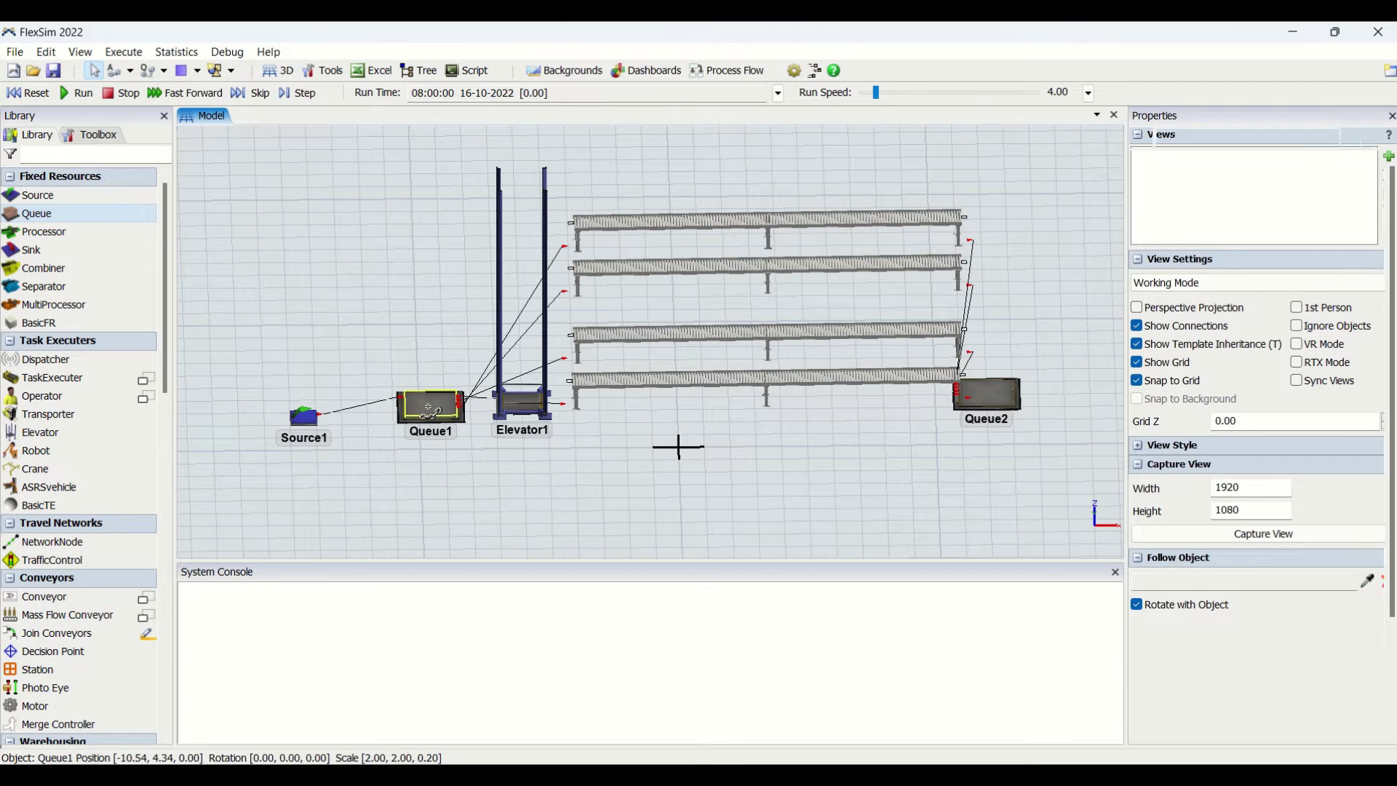
# - Give Queue1 a center connection to Elevator1 and tick Use Transport under its Output
pyautogui.moveTo(429, 409); pyautogui.dragTo(535, 406)
pyautogui.click(422, 482)
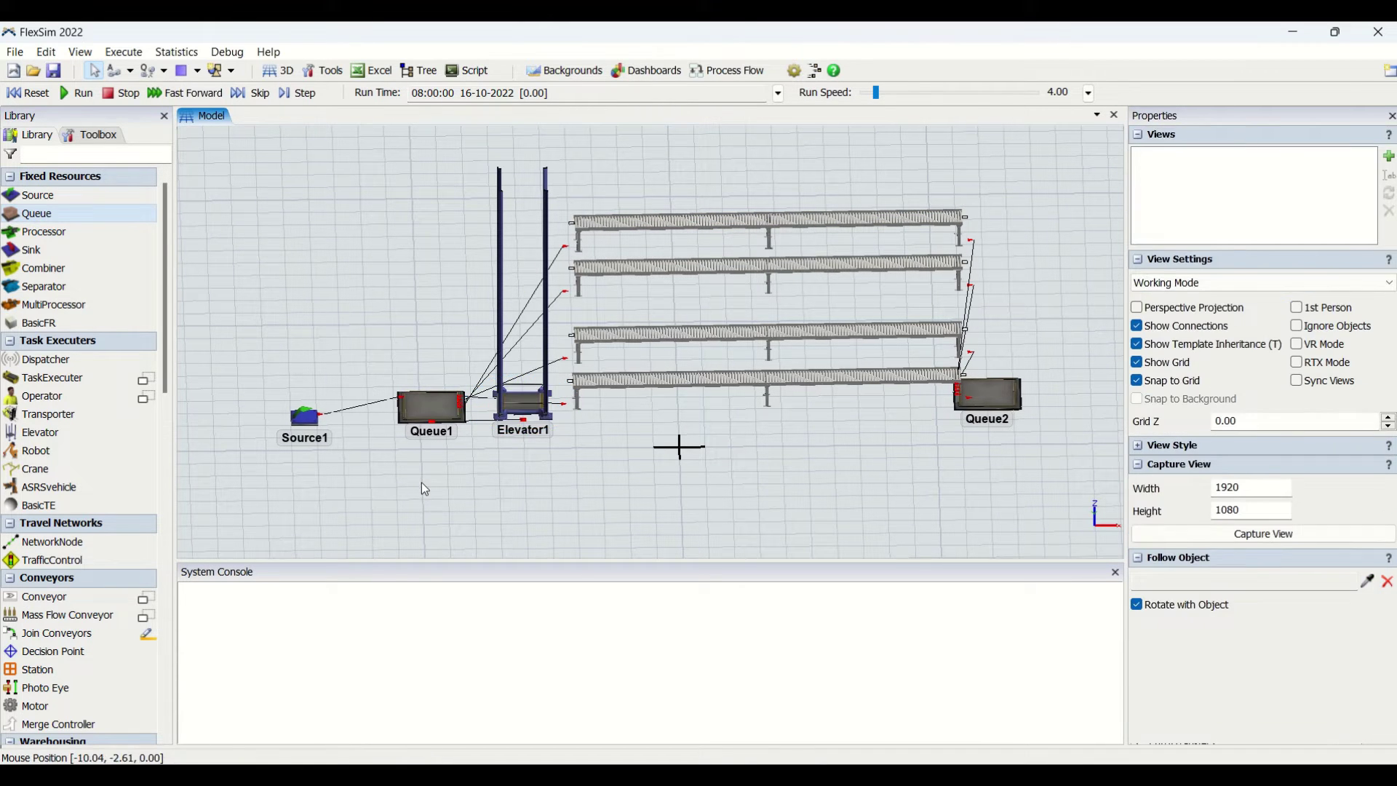
pyautogui.click(432, 405)
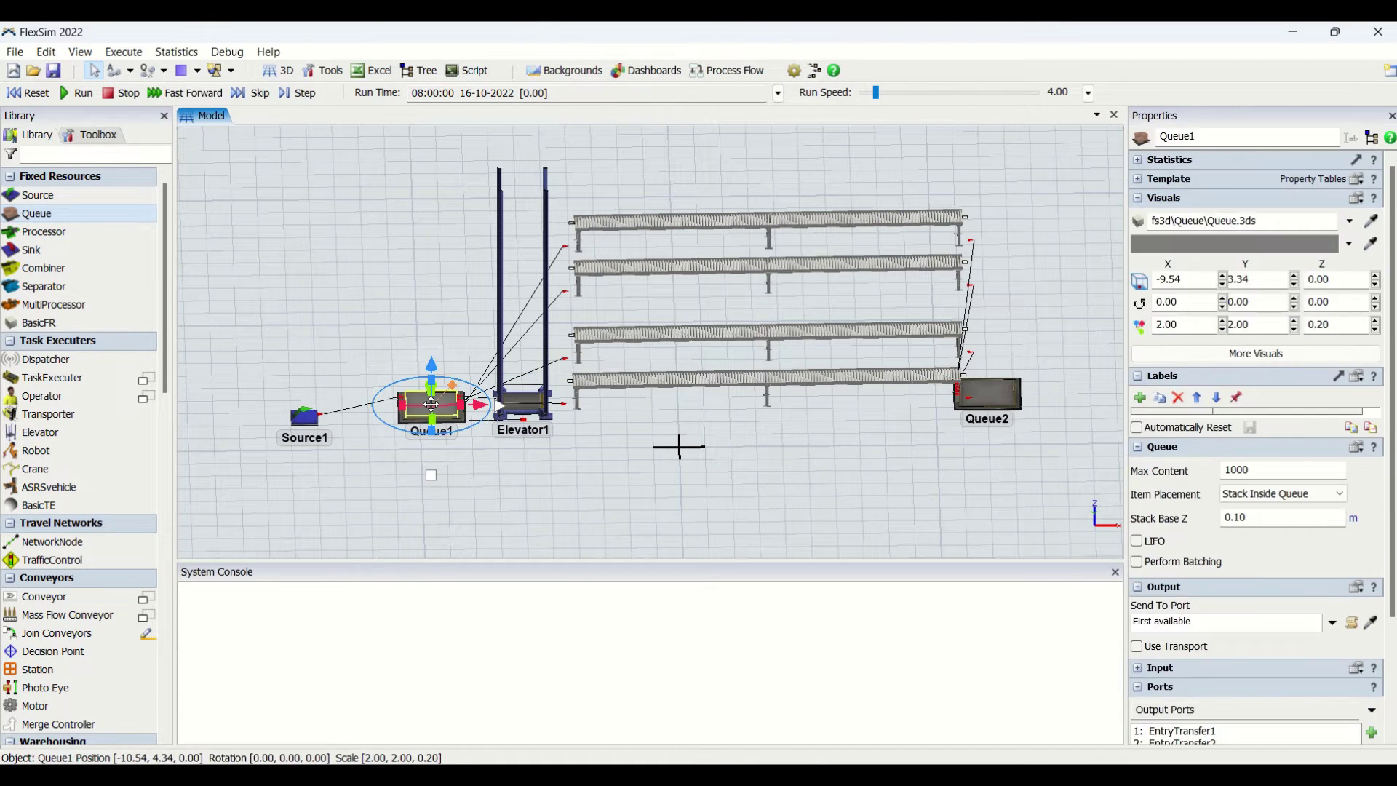
pyautogui.click(560, 454)
pyautogui.click(444, 405)
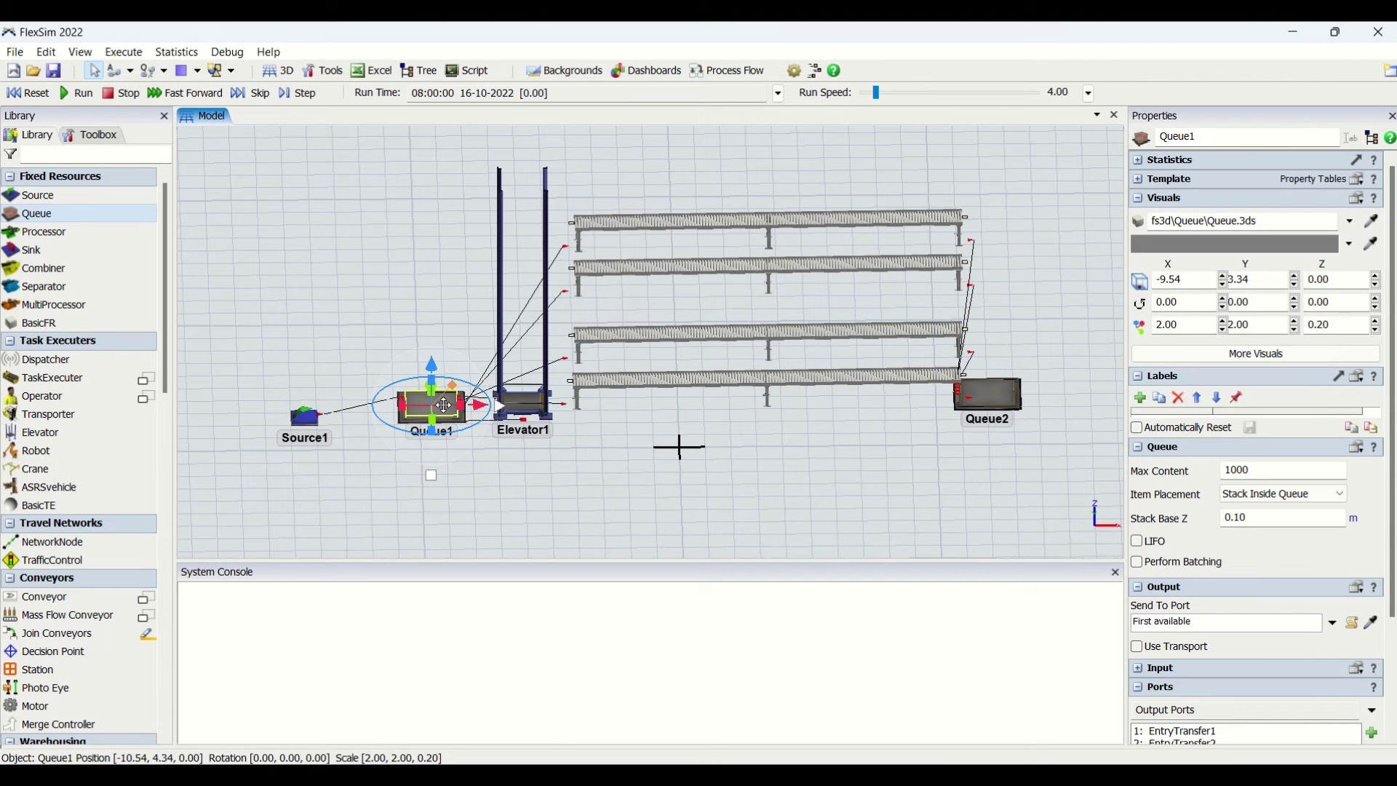
pyautogui.click(1138, 646)
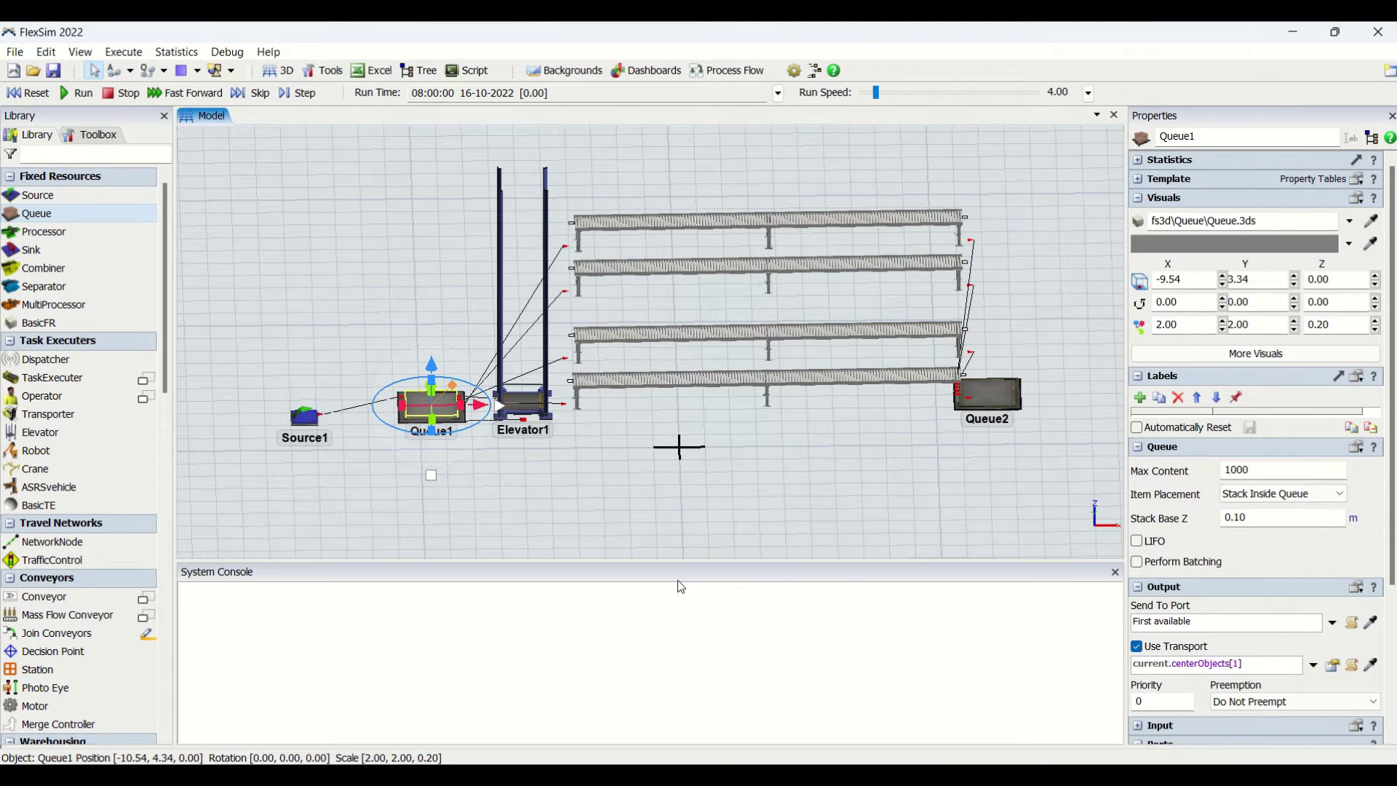
pyautogui.click(587, 471)
pyautogui.click(532, 400)
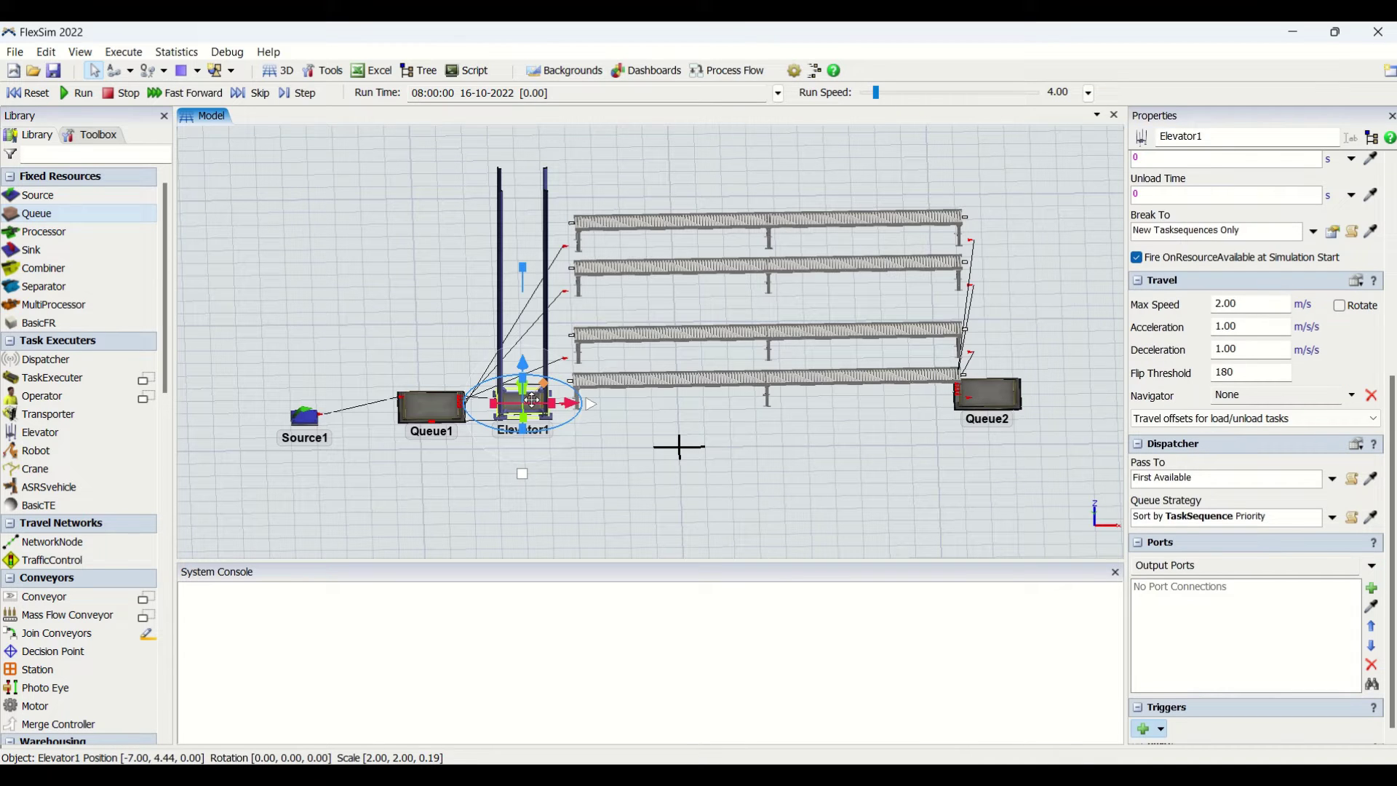
pyautogui.moveTo(1392, 495); pyautogui.dragTo(1378, 288)
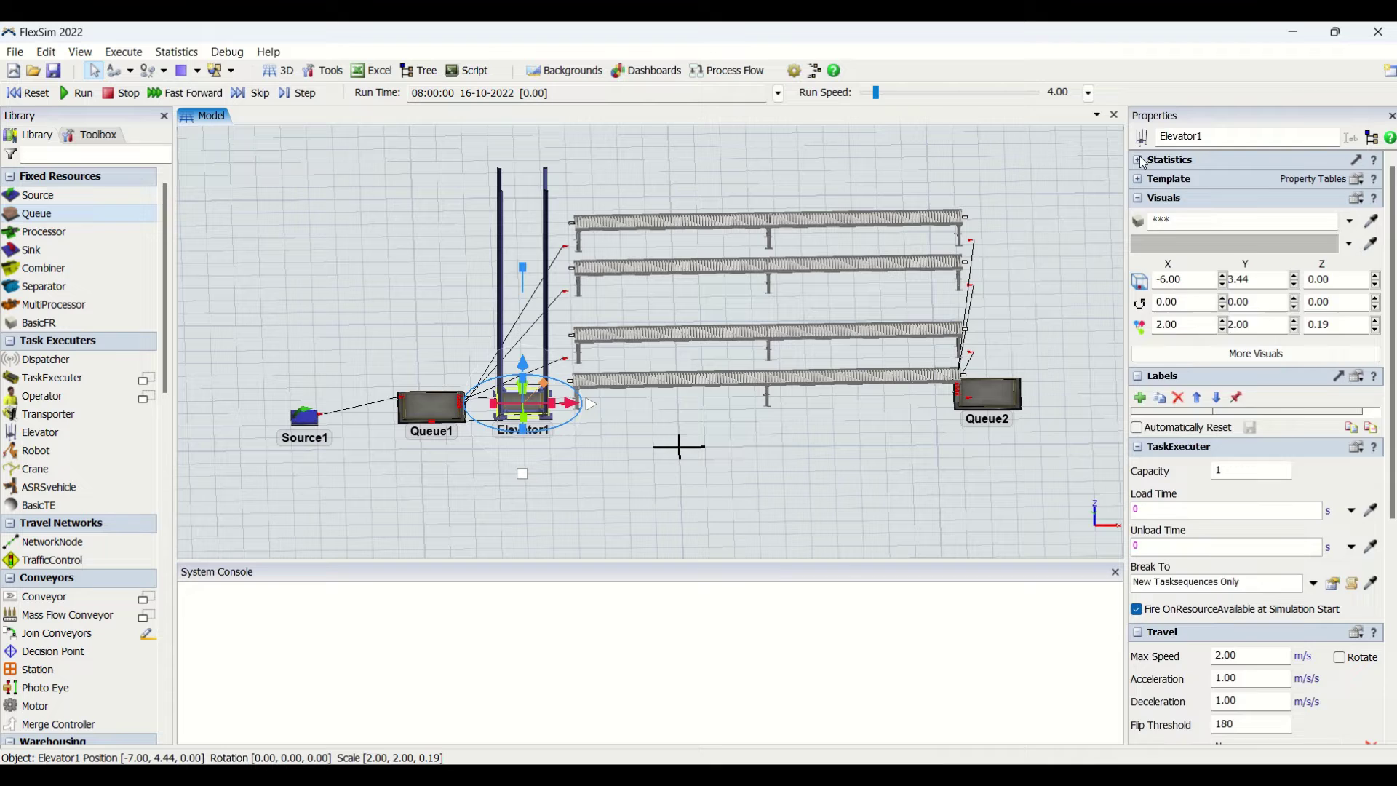
pyautogui.click(1142, 161)
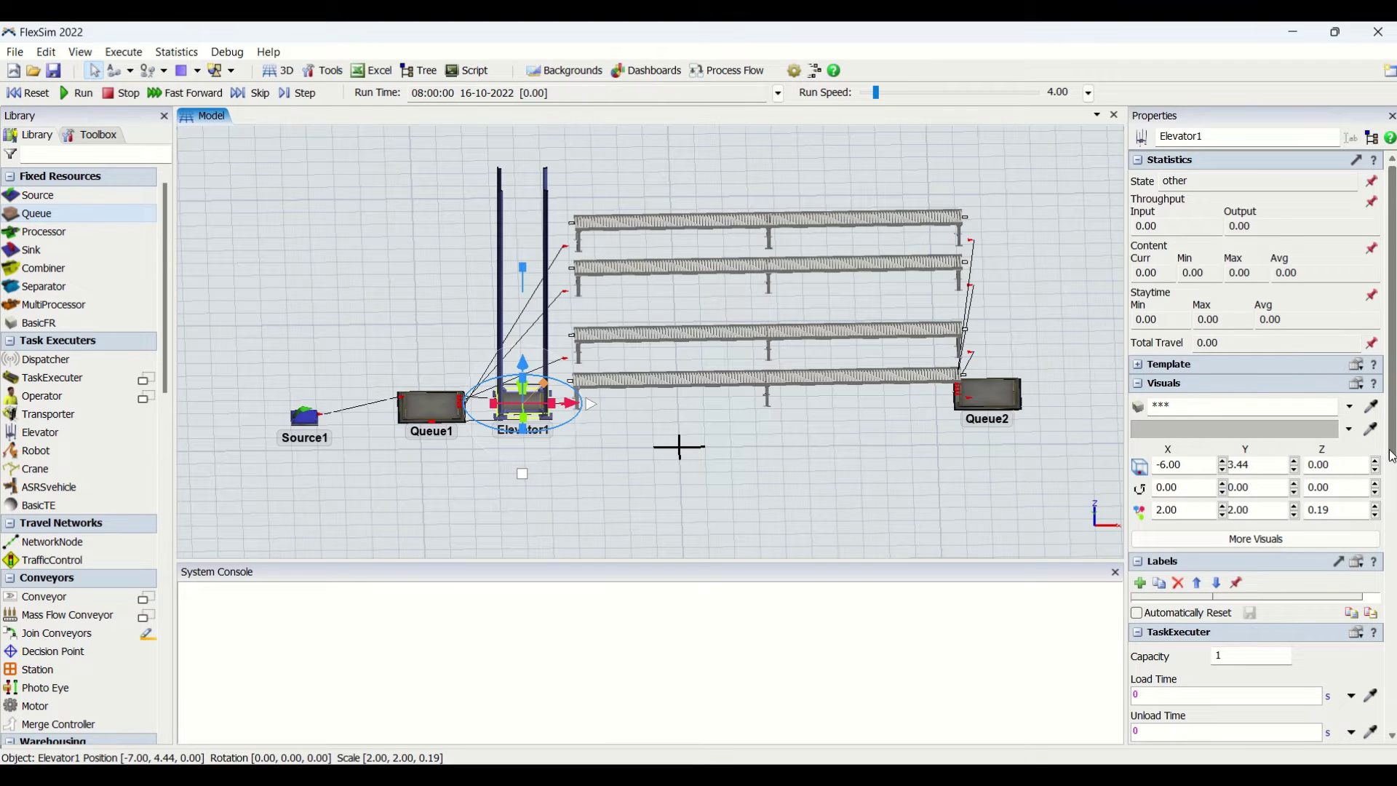
pyautogui.moveTo(1391, 455); pyautogui.dragTo(1382, 630)
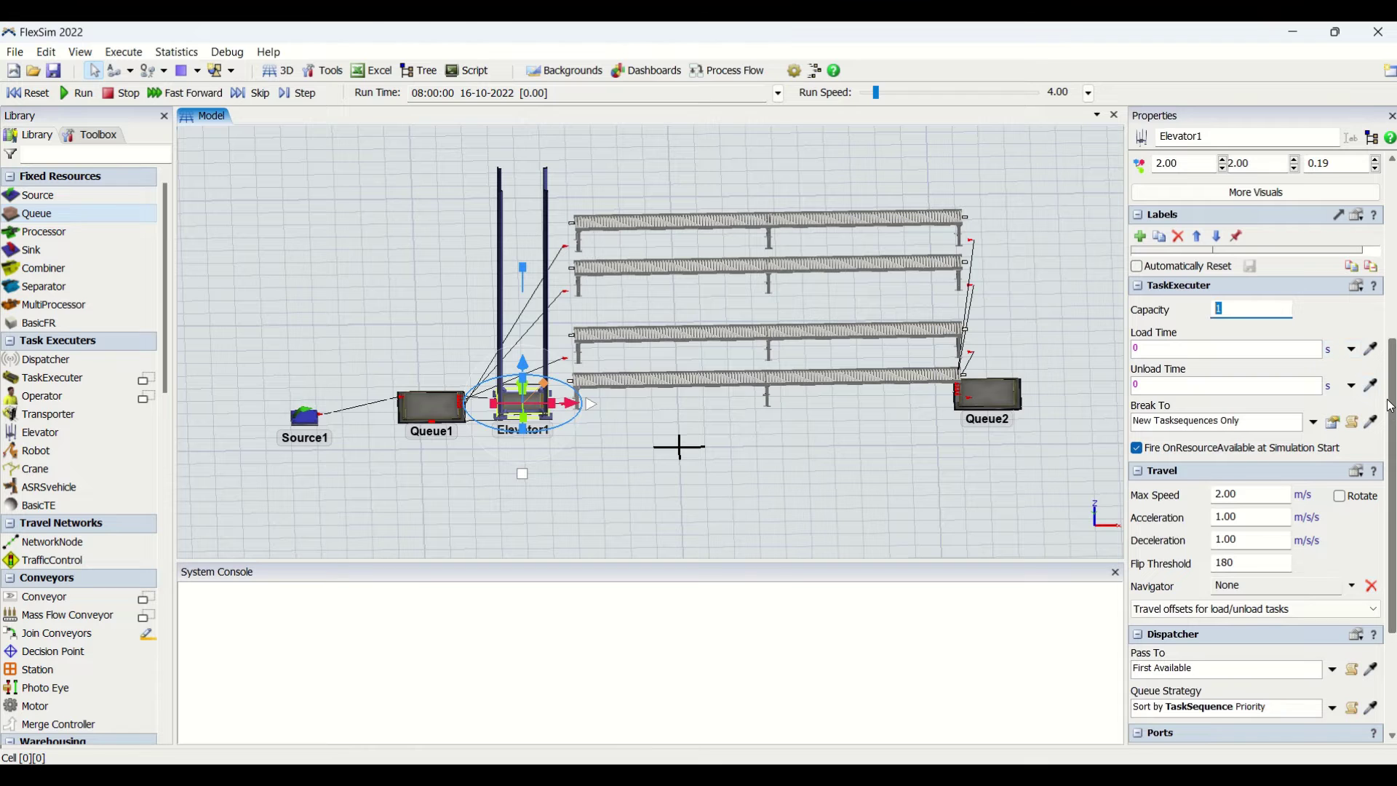
pyautogui.scroll(-3, 1242, 285)
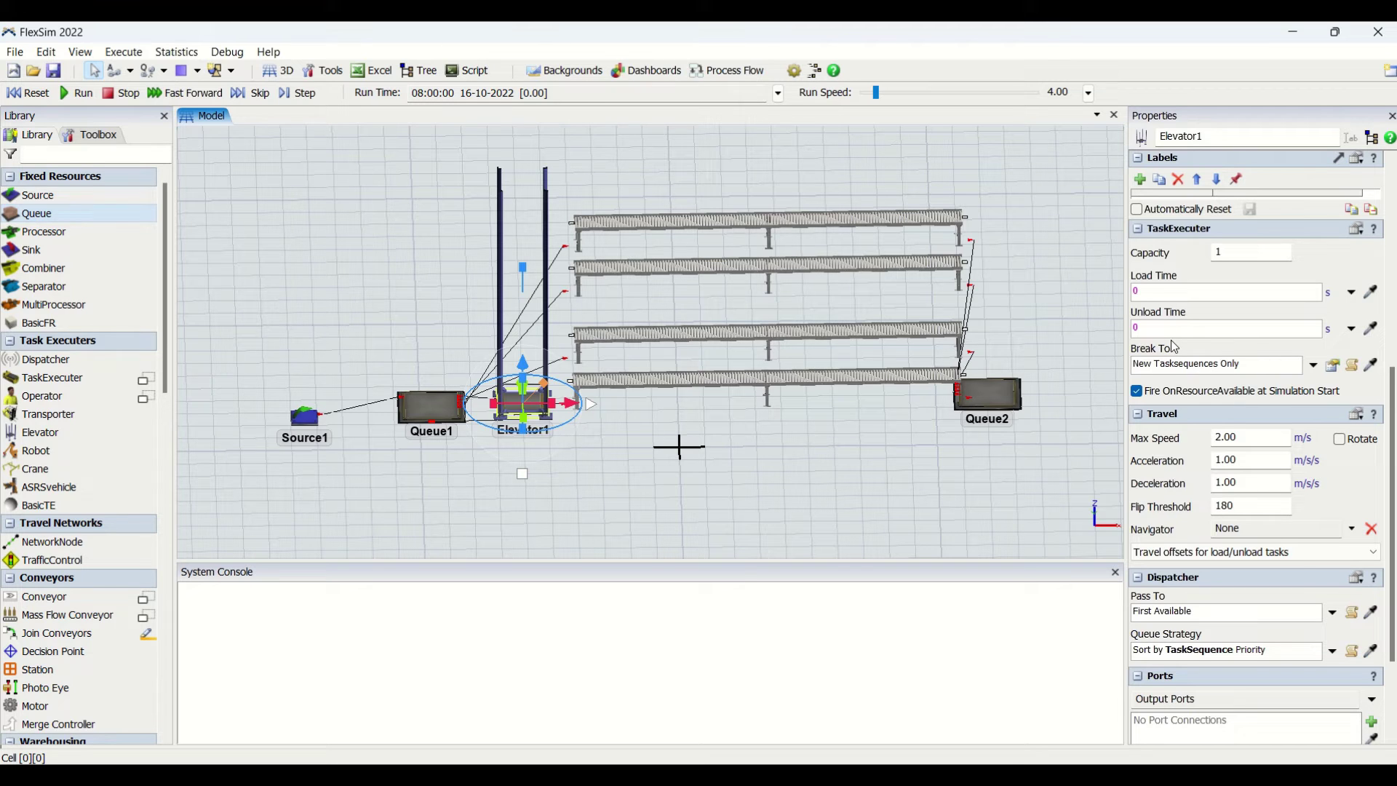
pyautogui.click(1330, 331)
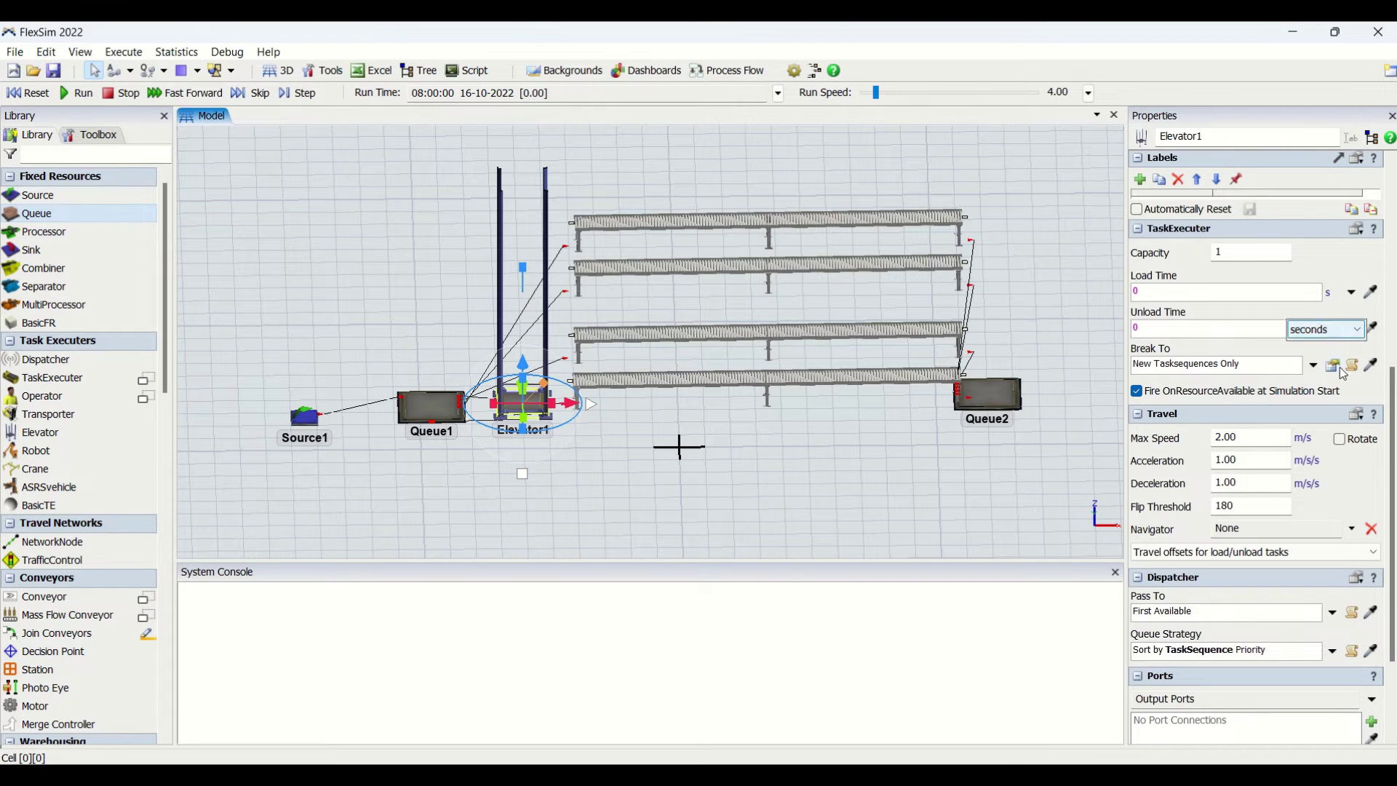
pyautogui.click(1339, 275)
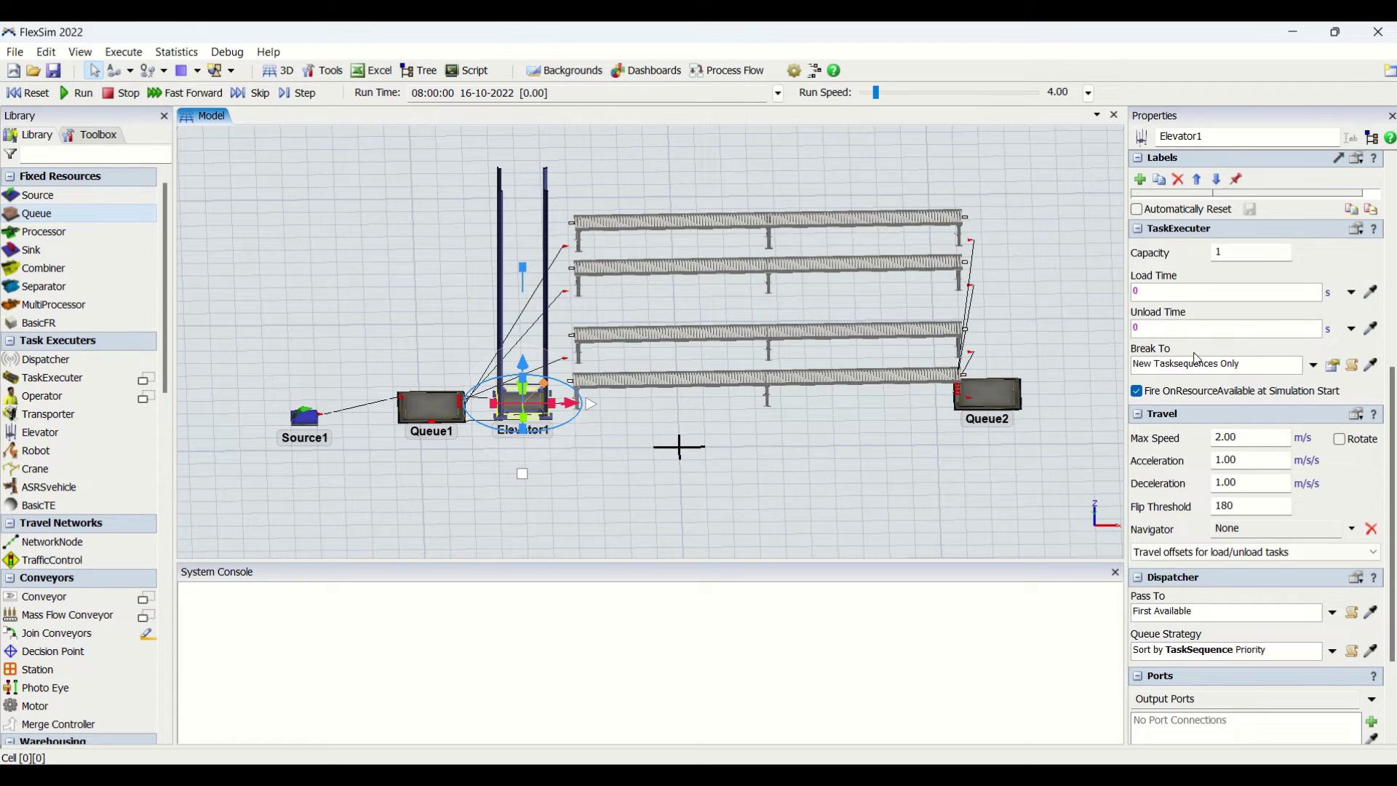
pyautogui.scroll(-3, 1381, 360)
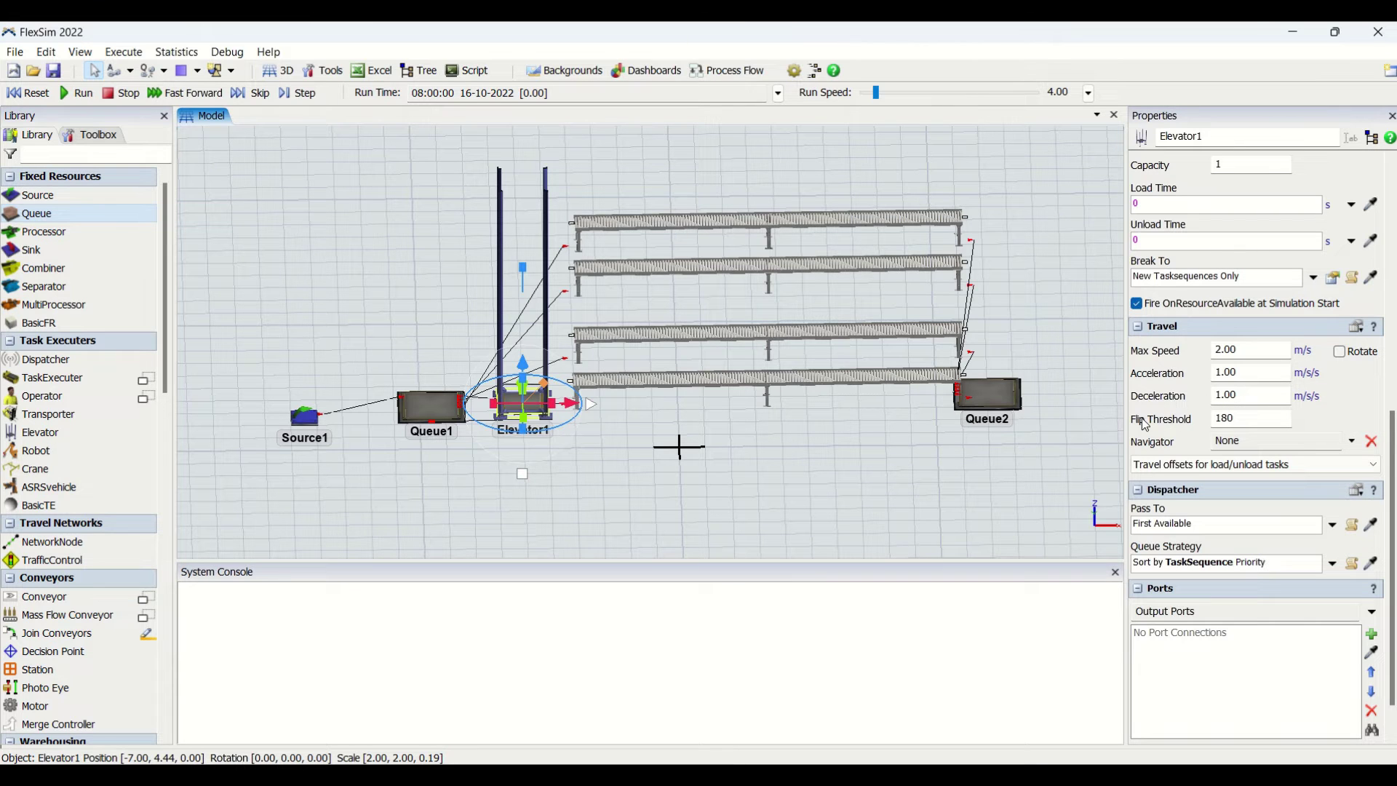
# - Set Elevator1's dispatcher Pass To option to Round Robin if Available
pyautogui.click(1266, 472)
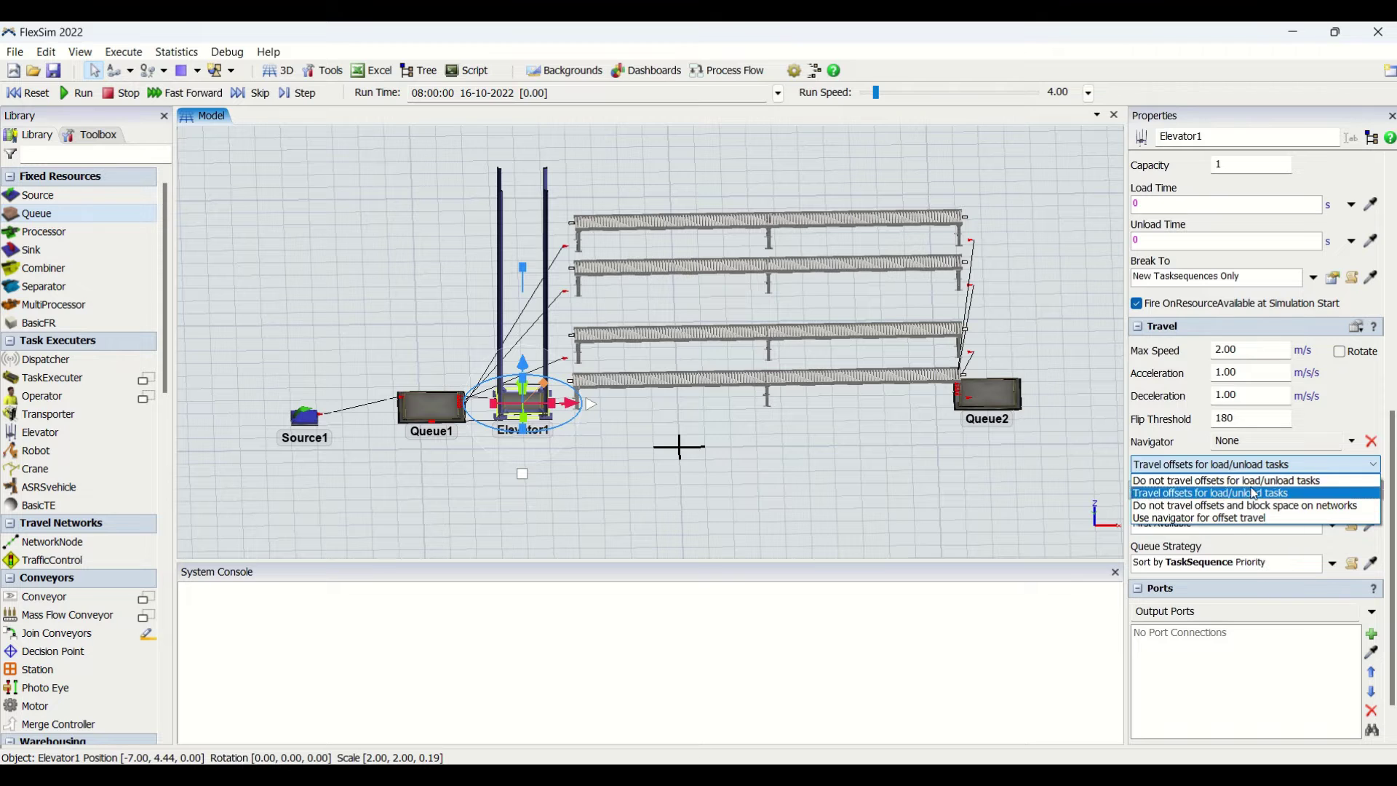
pyautogui.click(1320, 423)
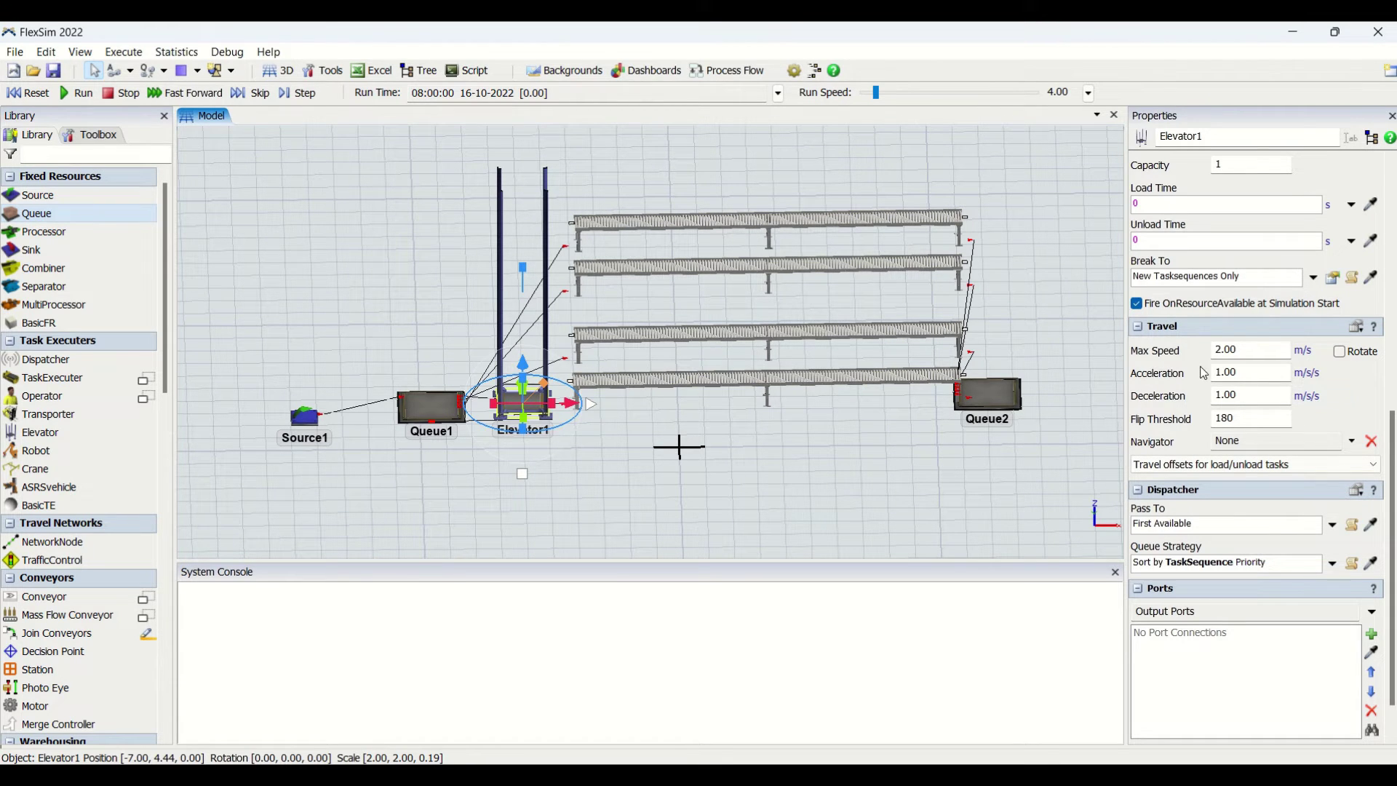
pyautogui.click(1333, 526)
pyautogui.click(1242, 745)
pyautogui.click(587, 464)
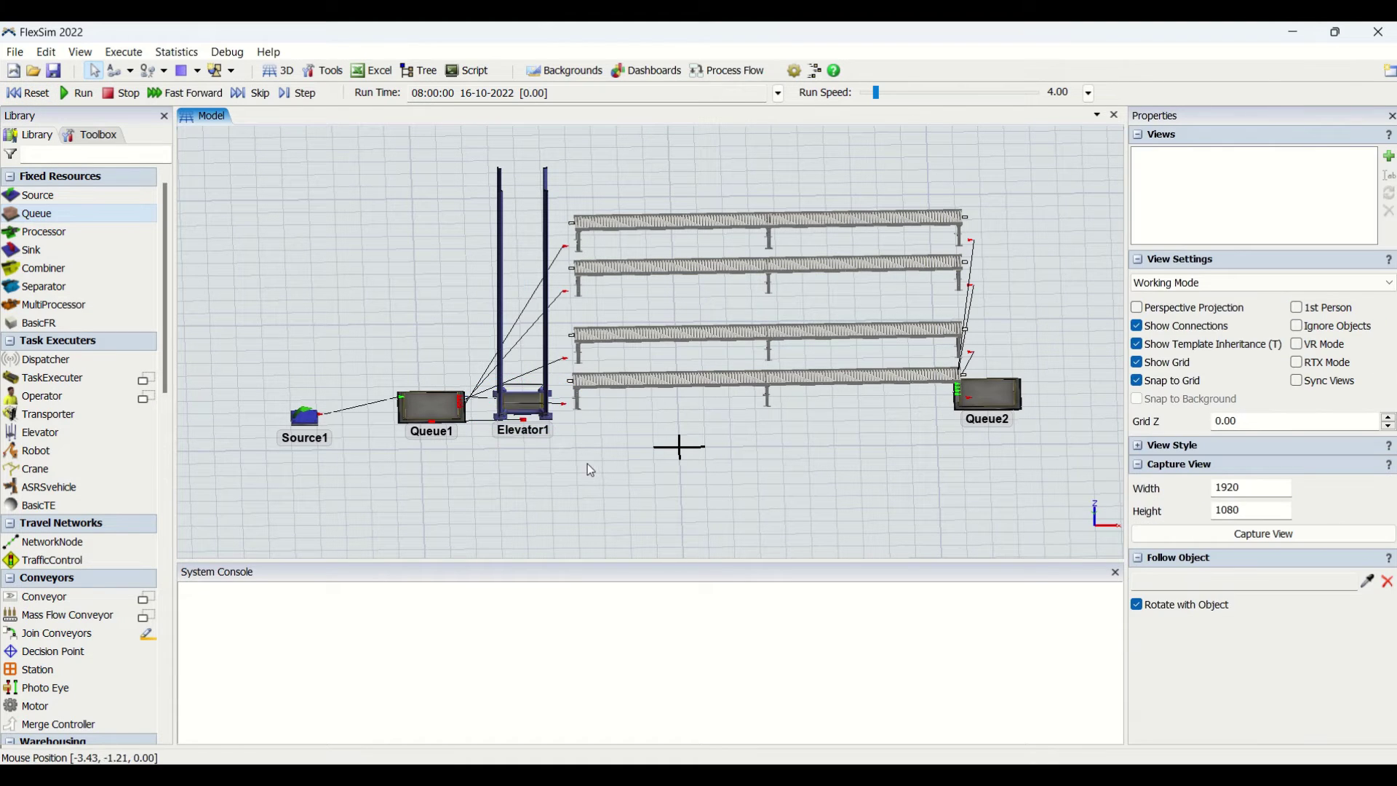
# - Run the model, untick Show Connections, and drag Source1 nearer Queue1
pyautogui.click(72, 94)
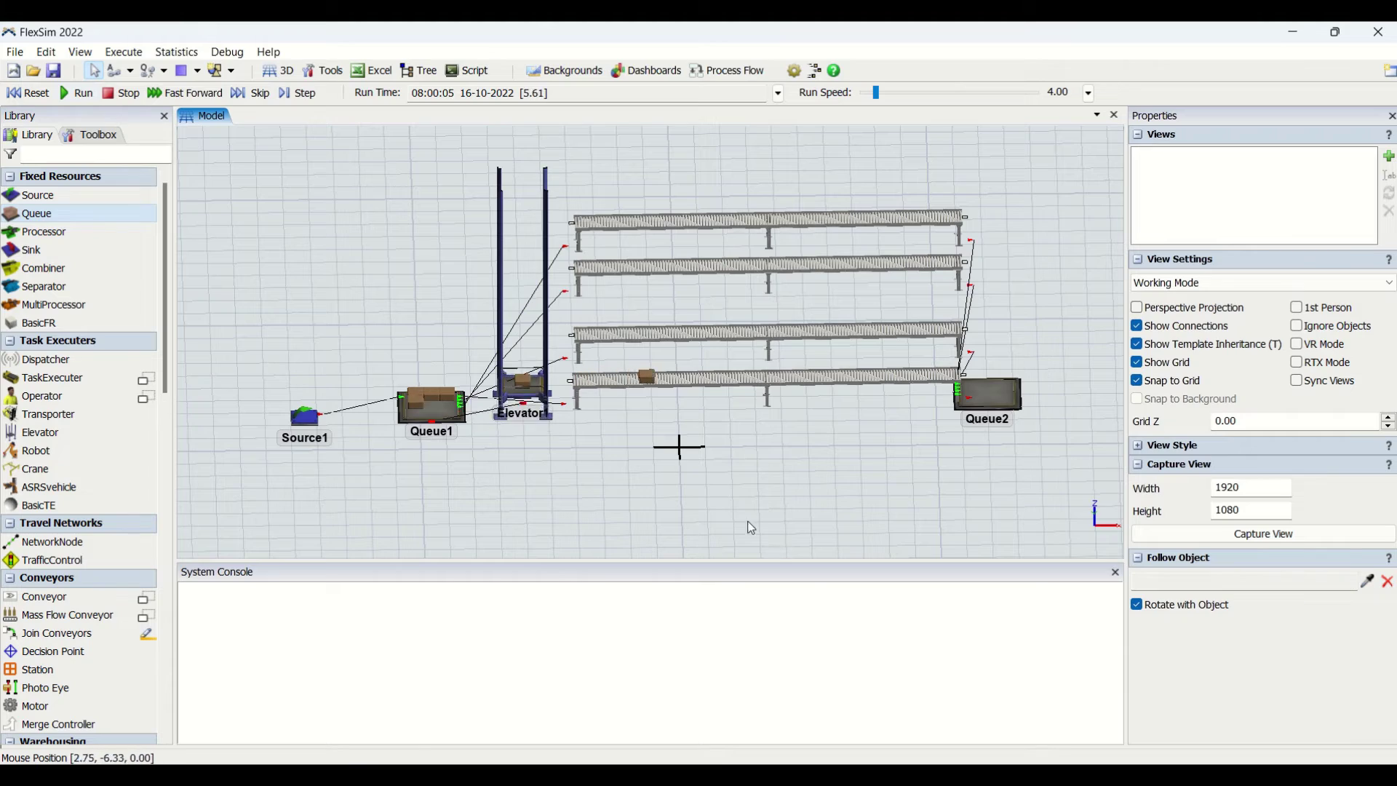
pyautogui.moveTo(749, 524); pyautogui.dragTo(661, 488, button='right')
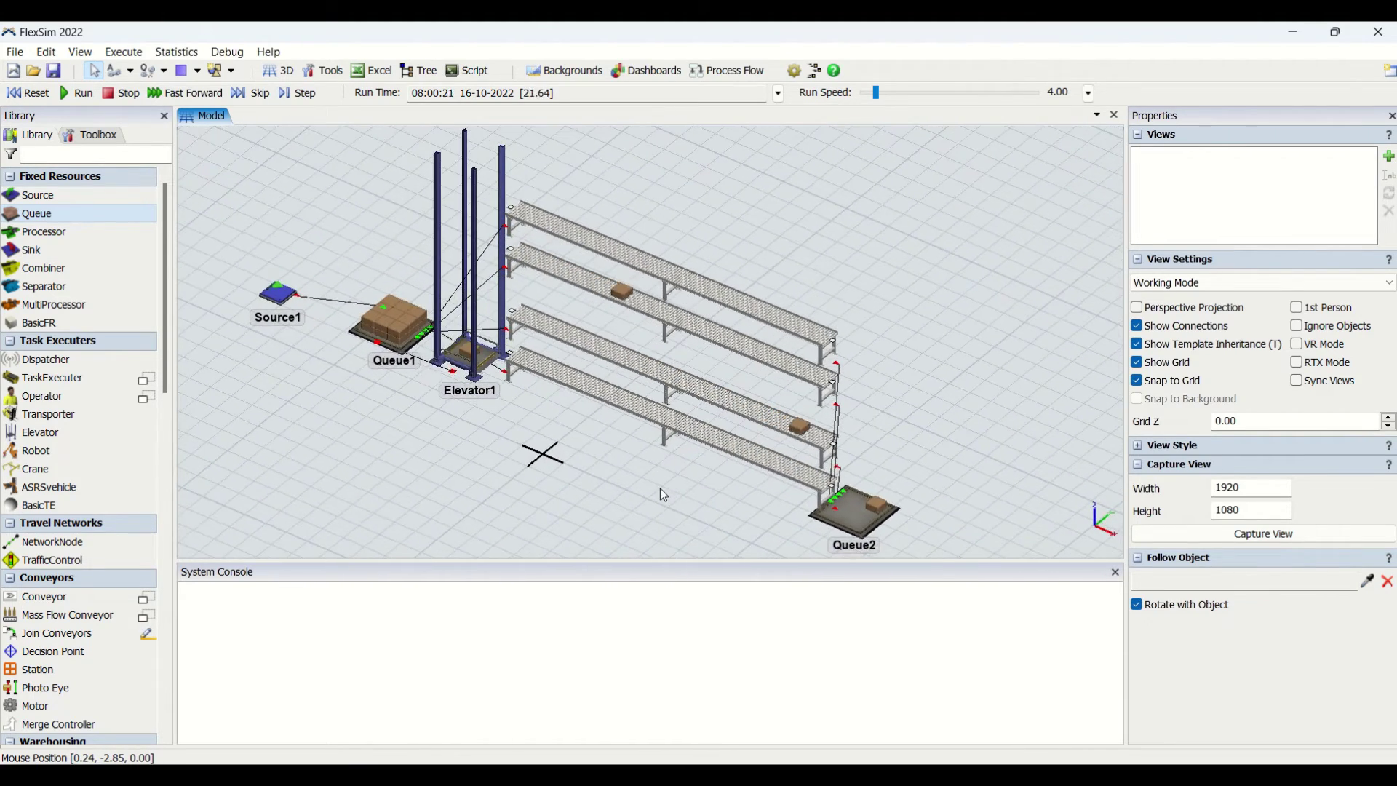
pyautogui.click(1165, 327)
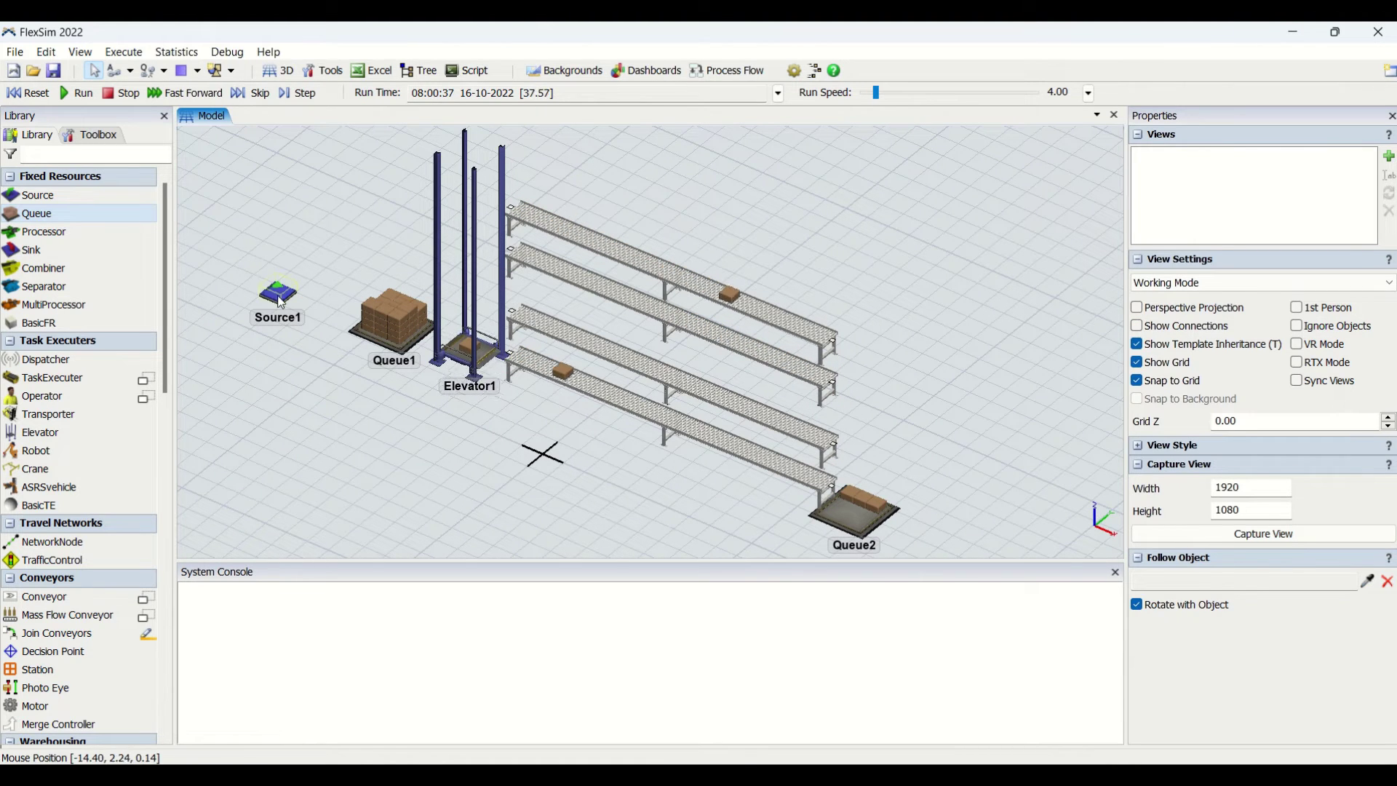
pyautogui.moveTo(278, 294); pyautogui.dragTo(324, 302)
pyautogui.click(434, 472)
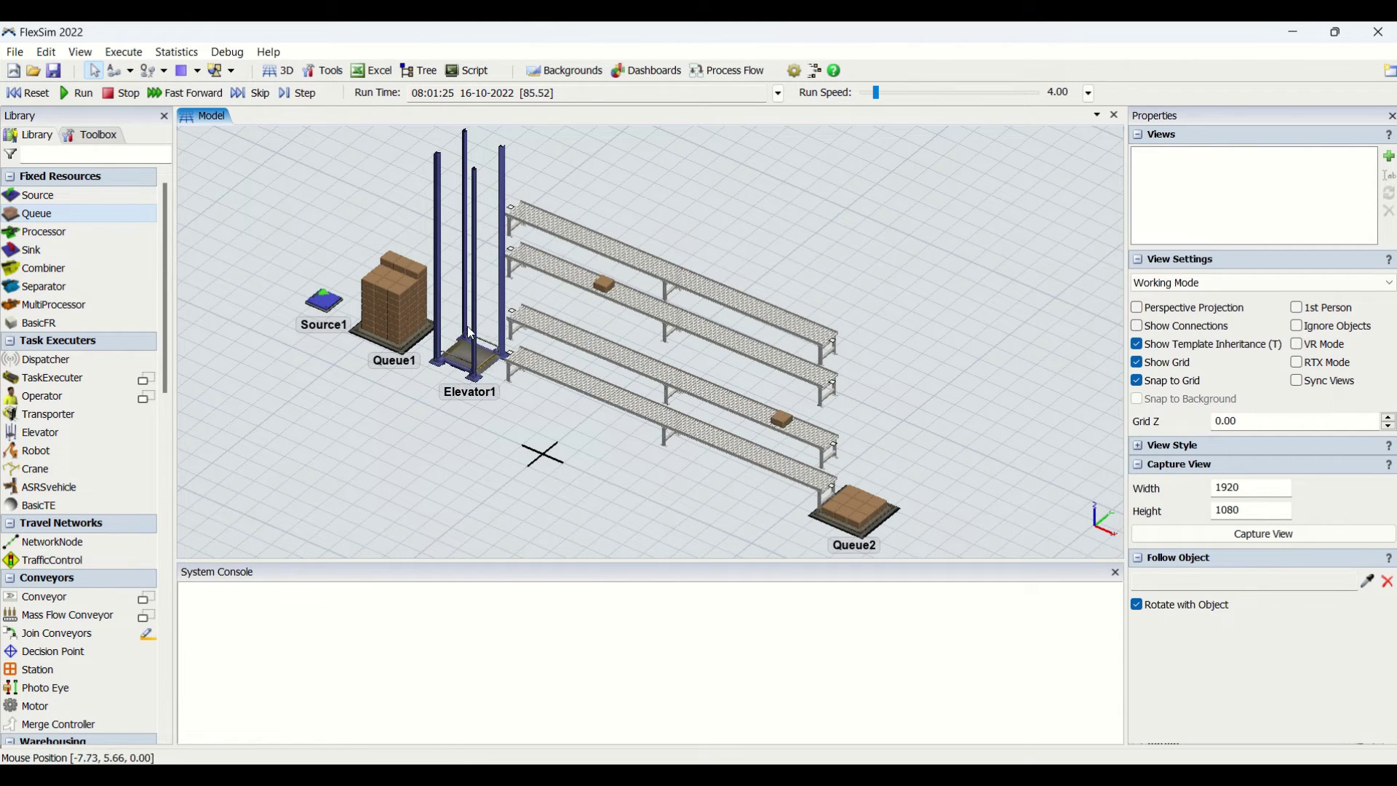
# - Select Elevator1 during the run and check its statistics: 30 items output, maximum content 1
pyautogui.click(473, 361)
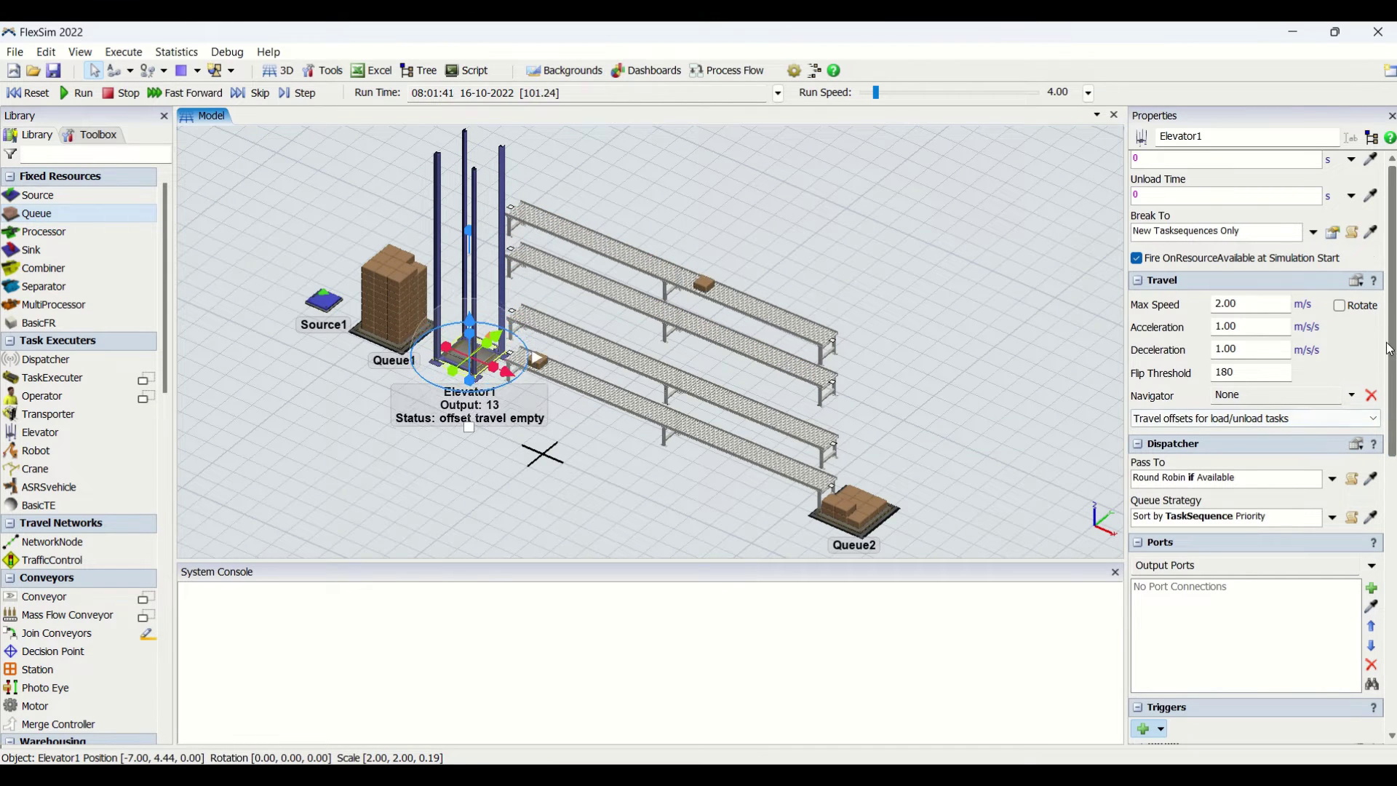
pyautogui.scroll(8, 1285, 262)
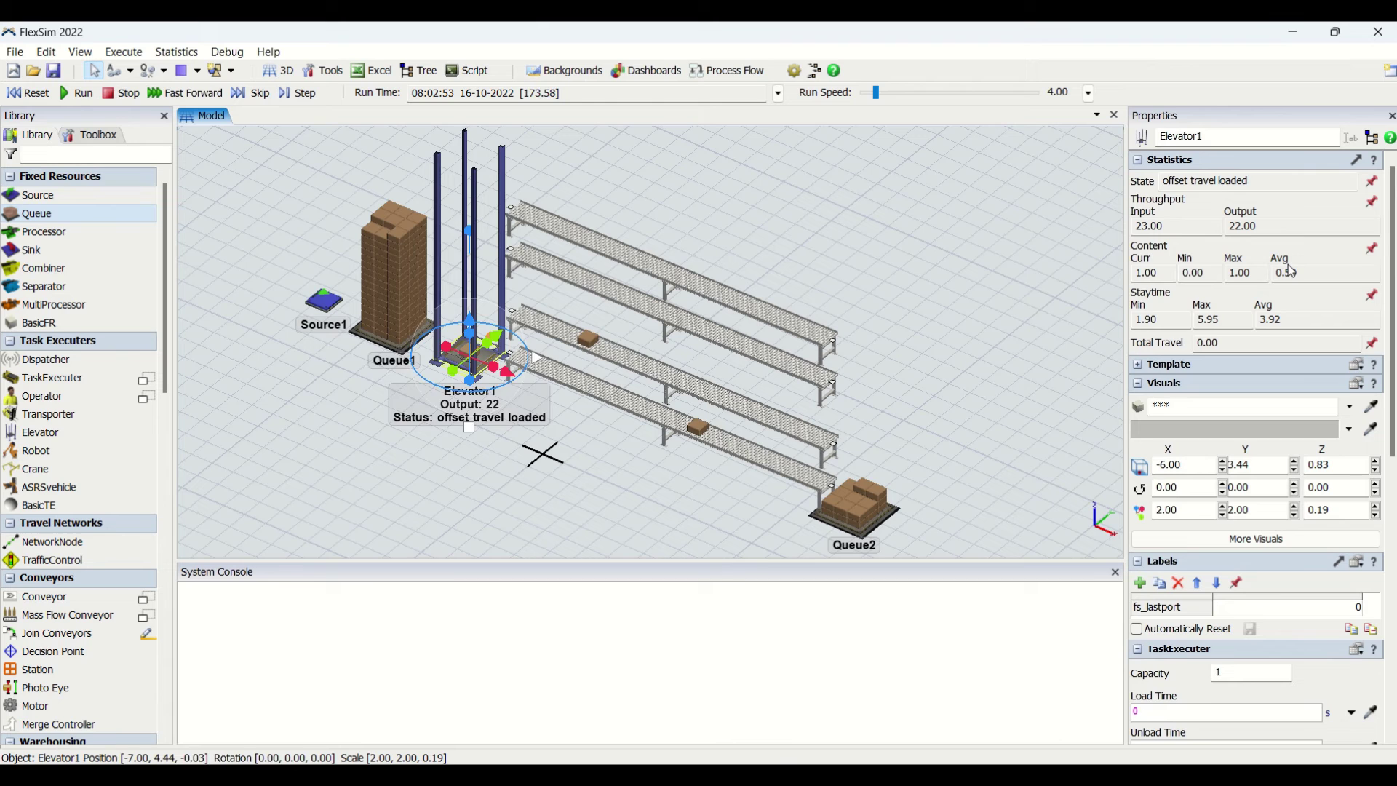
pyautogui.moveTo(1254, 273); pyautogui.dragTo(1222, 273)
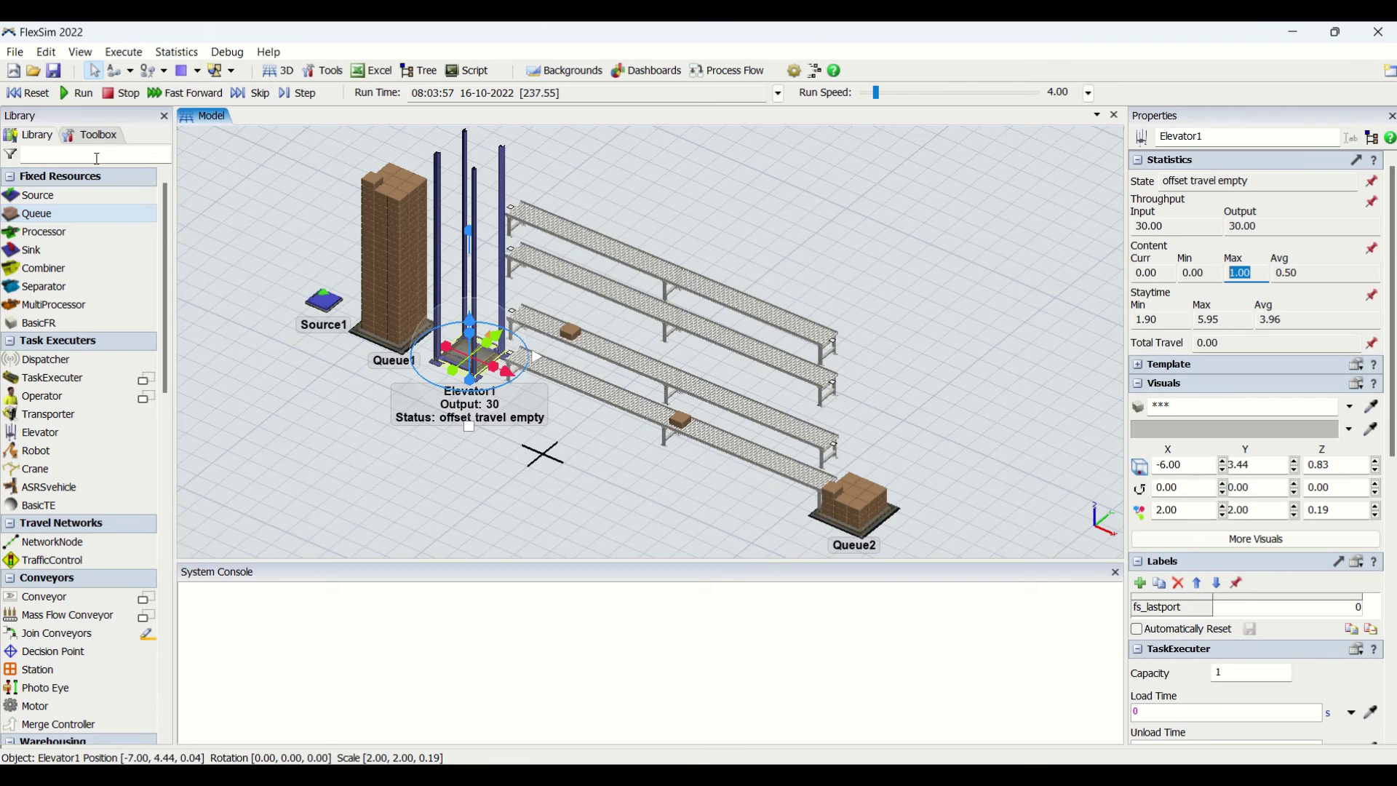
# - Reset and rerun the model with Elevator1 at capacity 10, then select Elevator1 for its statistics
pyautogui.click(27, 92)
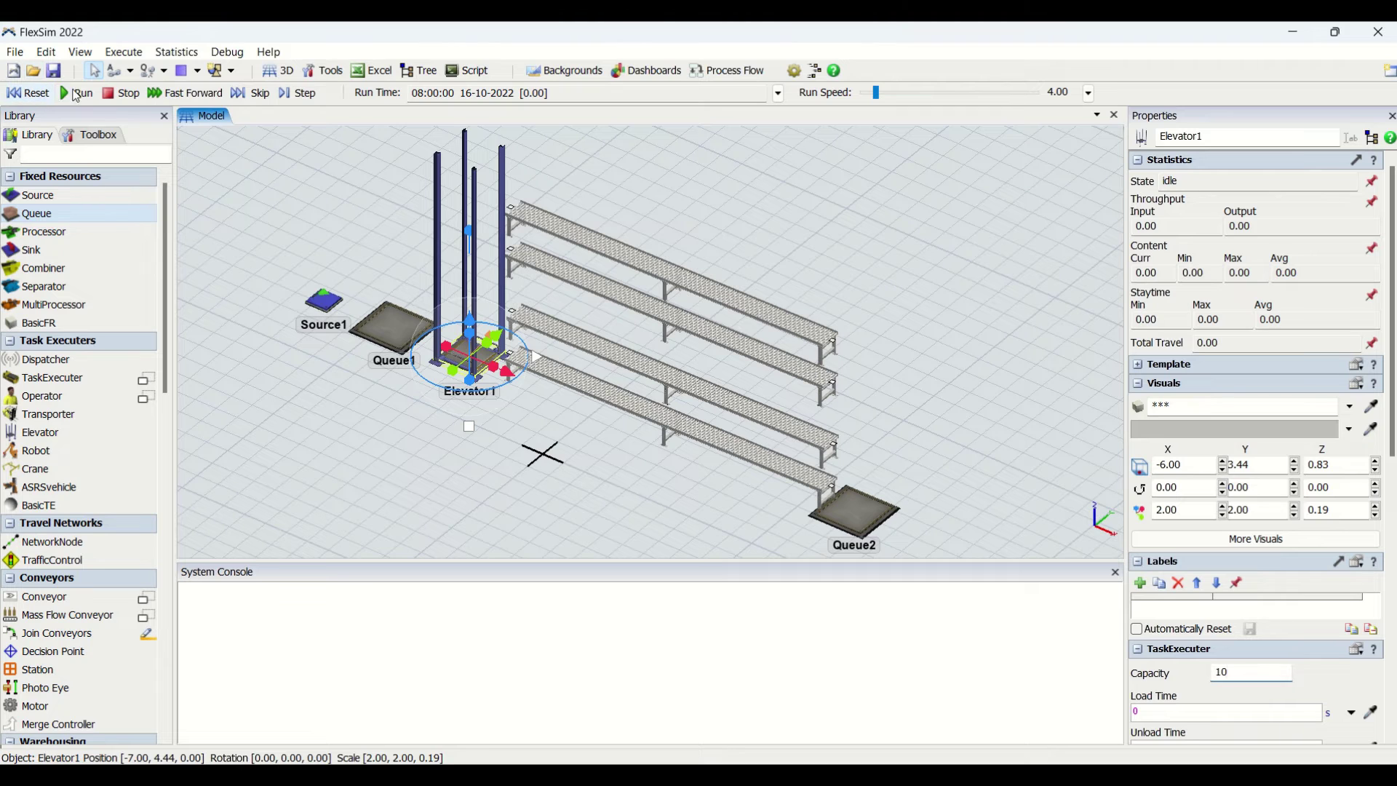
pyautogui.click(80, 93)
pyautogui.click(492, 476)
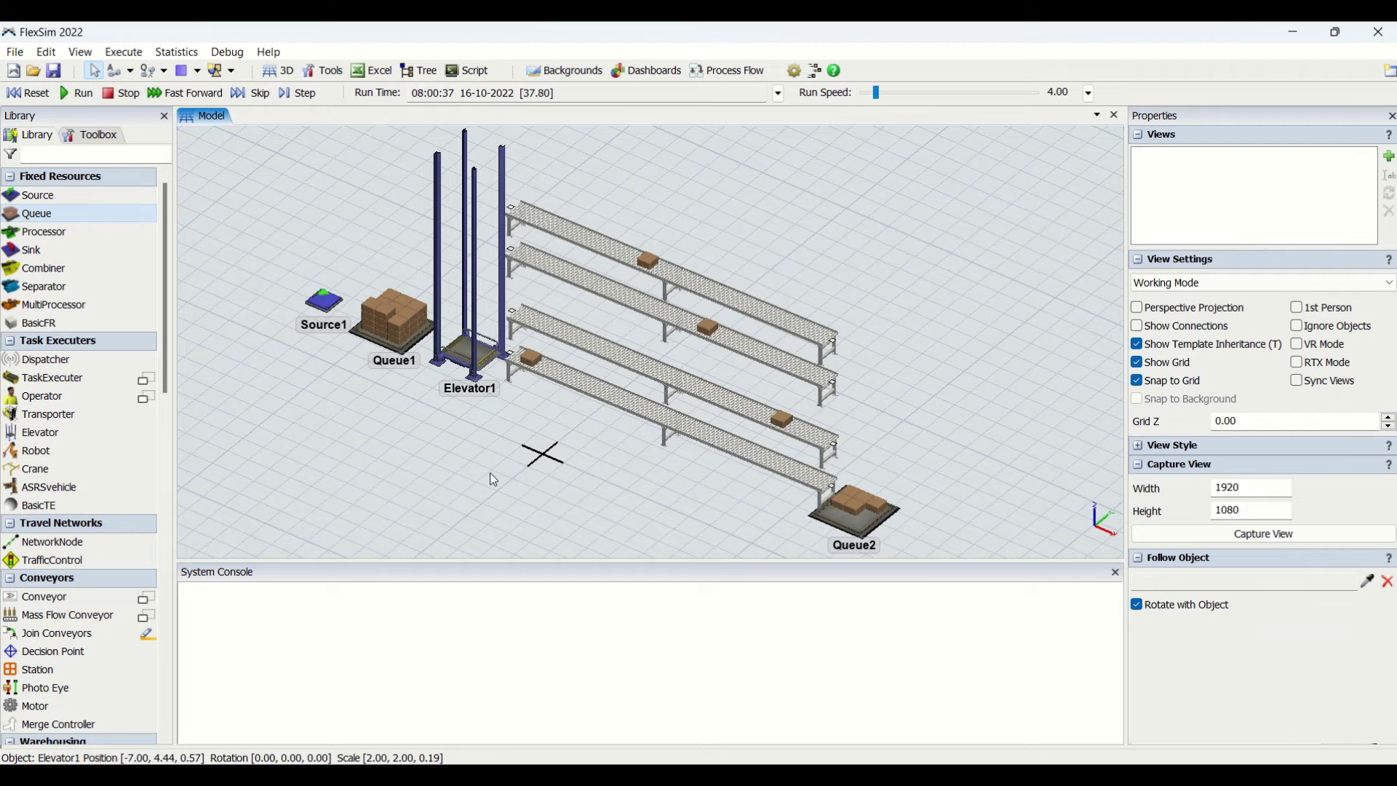
pyautogui.click(471, 337)
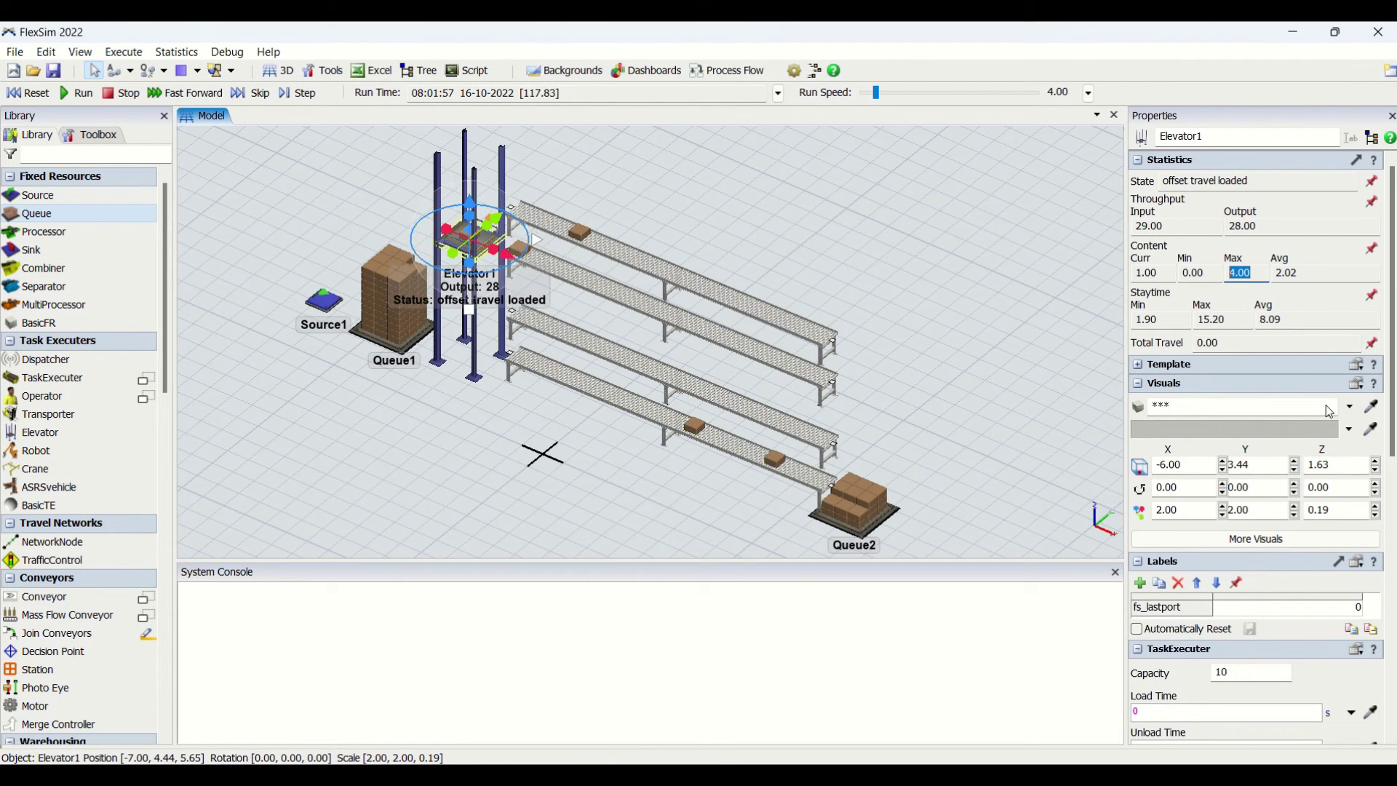
# - Scroll Elevator1's Properties down, open the Triggers add list, then close it by deselecting
pyautogui.moveTo(1393, 446); pyautogui.dragTo(1392, 674)
pyautogui.click(1337, 736)
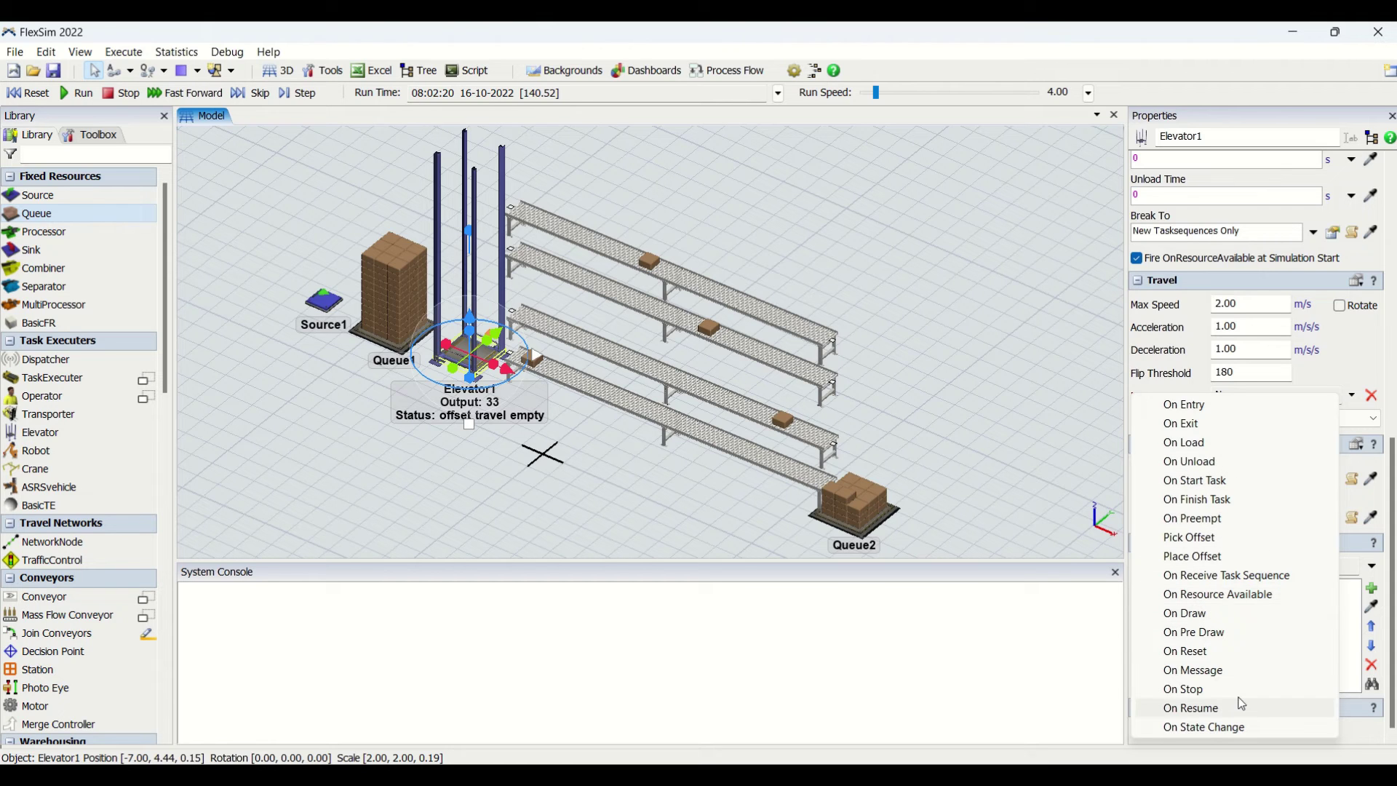
pyautogui.click(1047, 477)
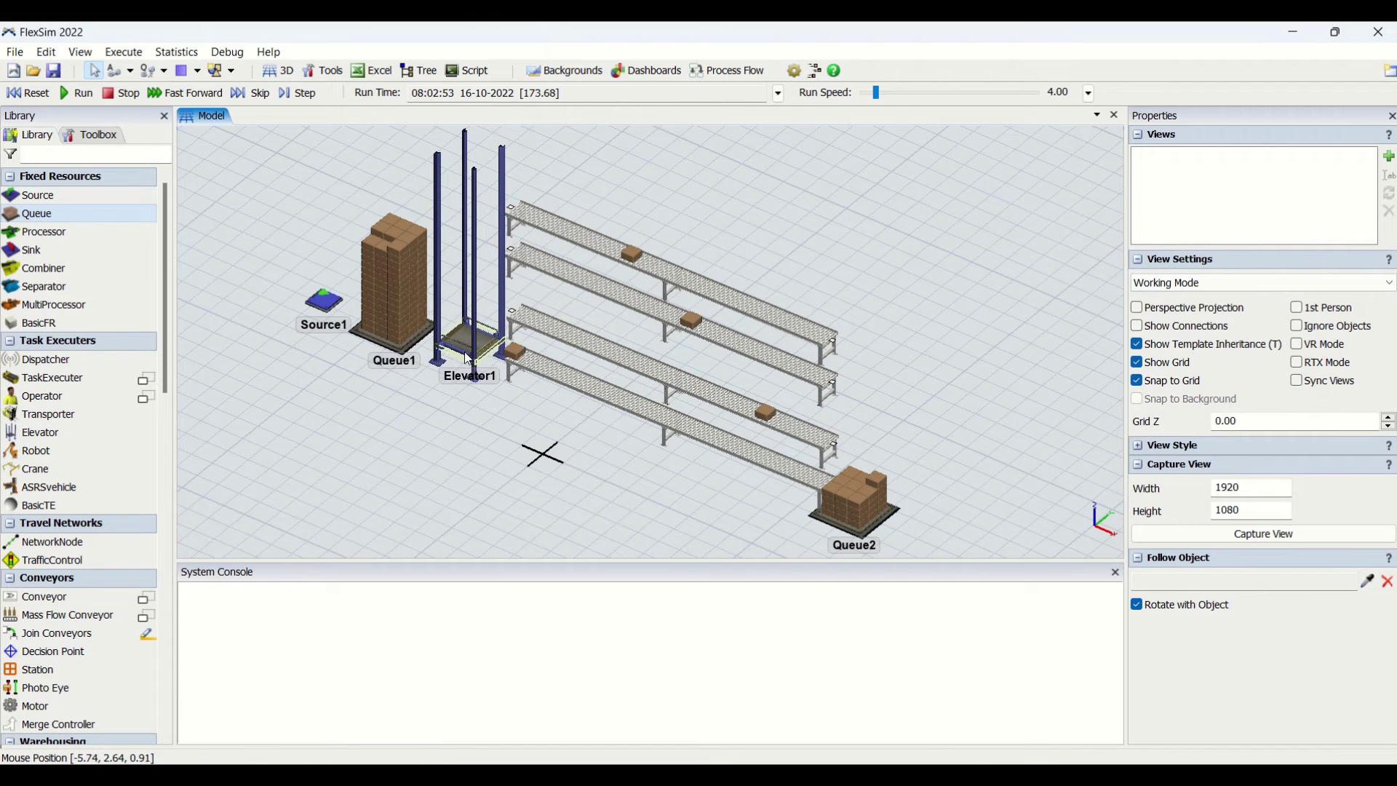
# - Reselect Elevator1 and pick out its Content Max value of 4 in Properties
pyautogui.click(470, 360)
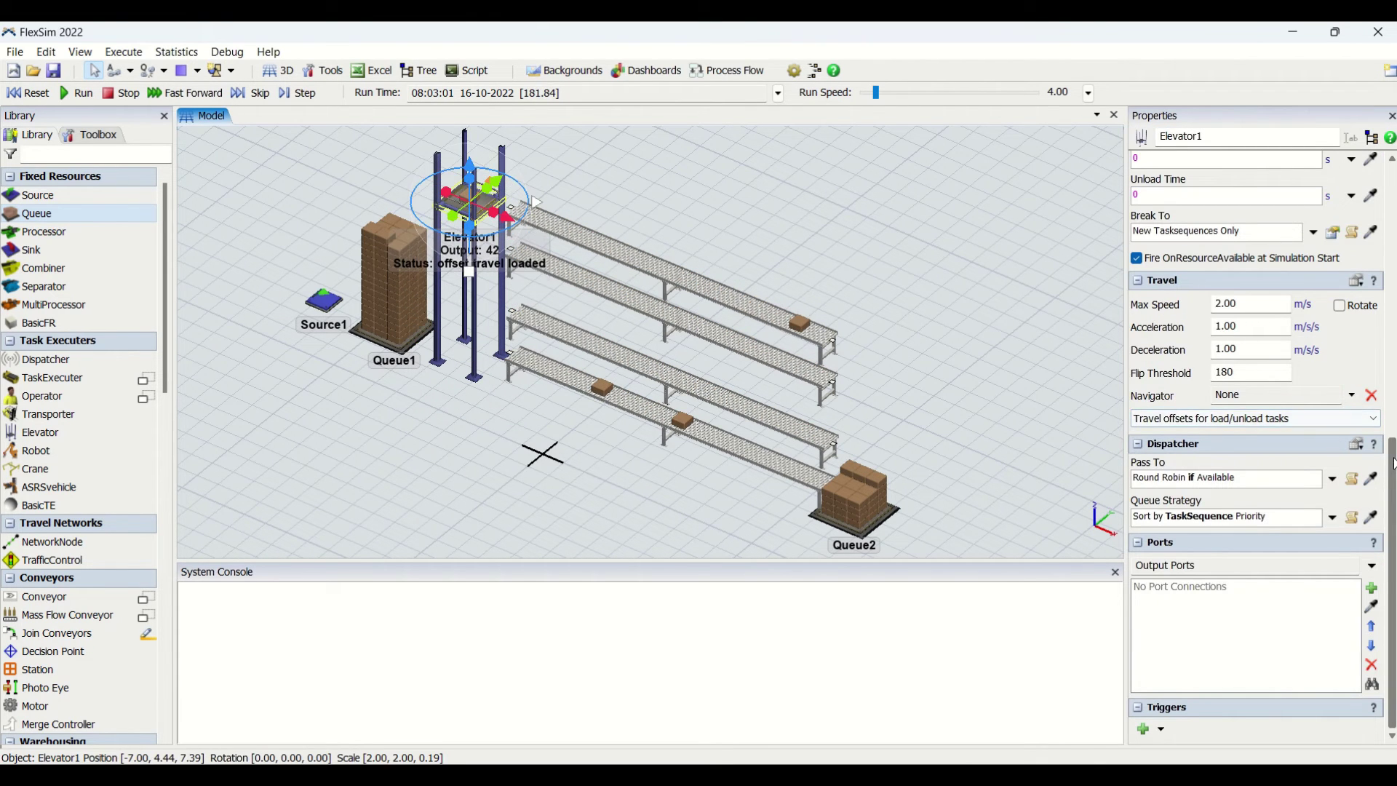
pyautogui.scroll(5, 1257, 432)
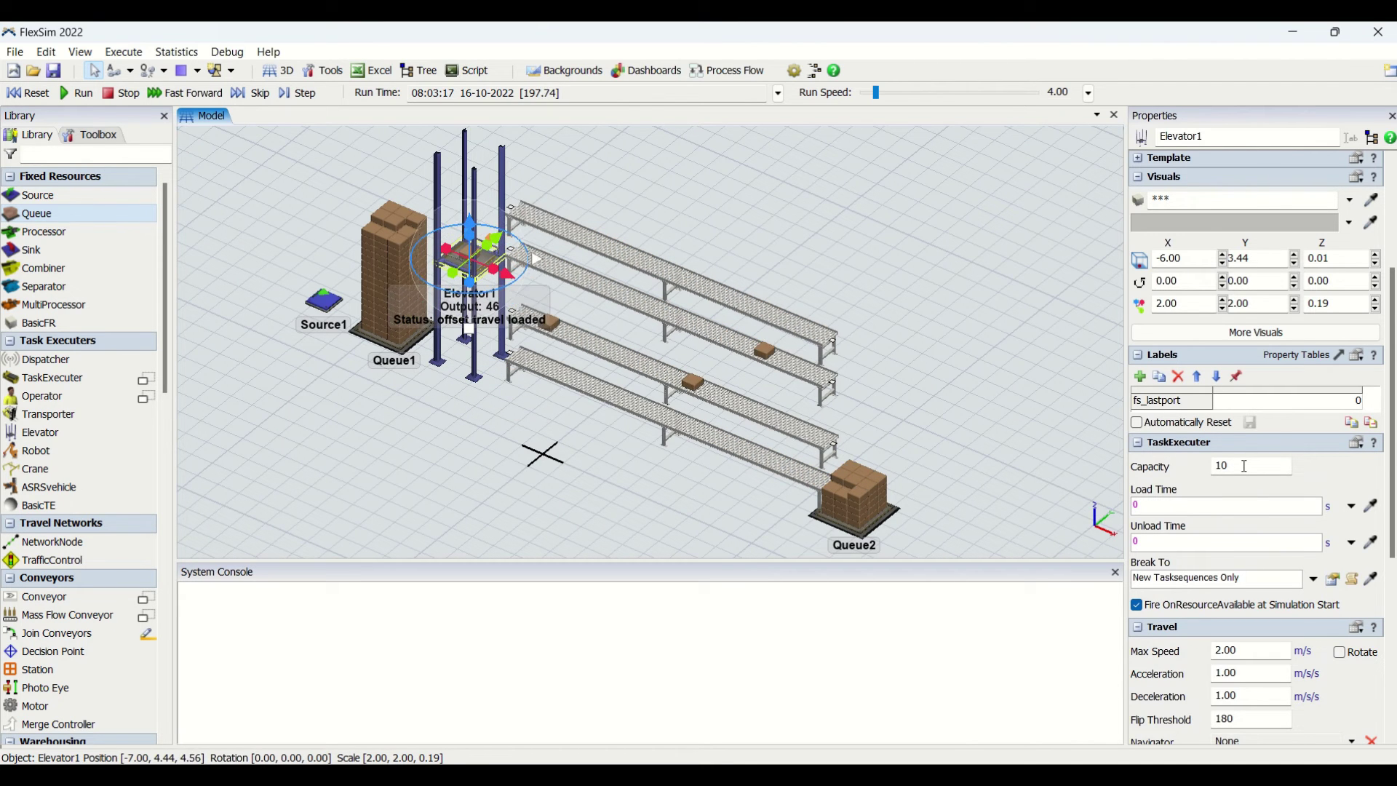
pyautogui.moveTo(1390, 424); pyautogui.dragTo(1390, 307)
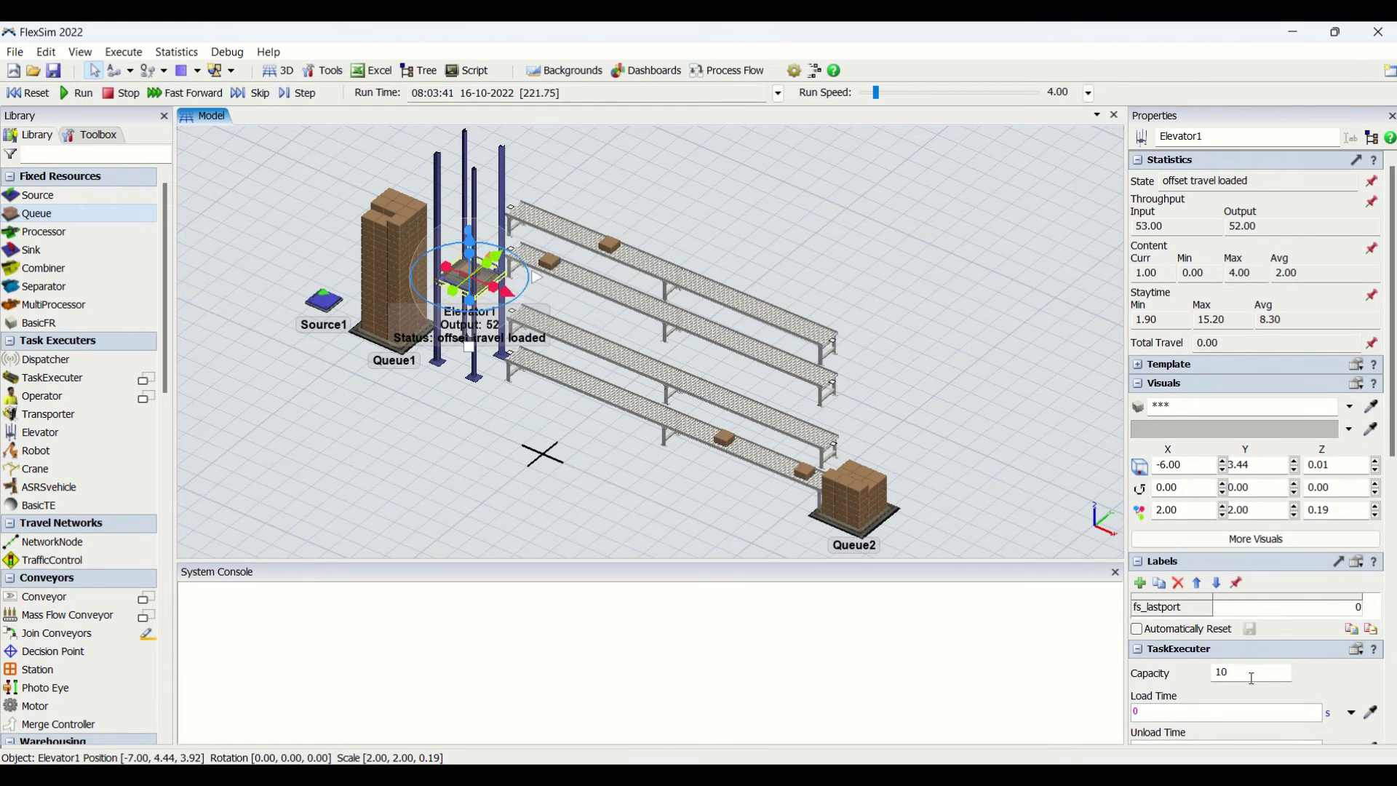
pyautogui.doubleClick(1241, 273)
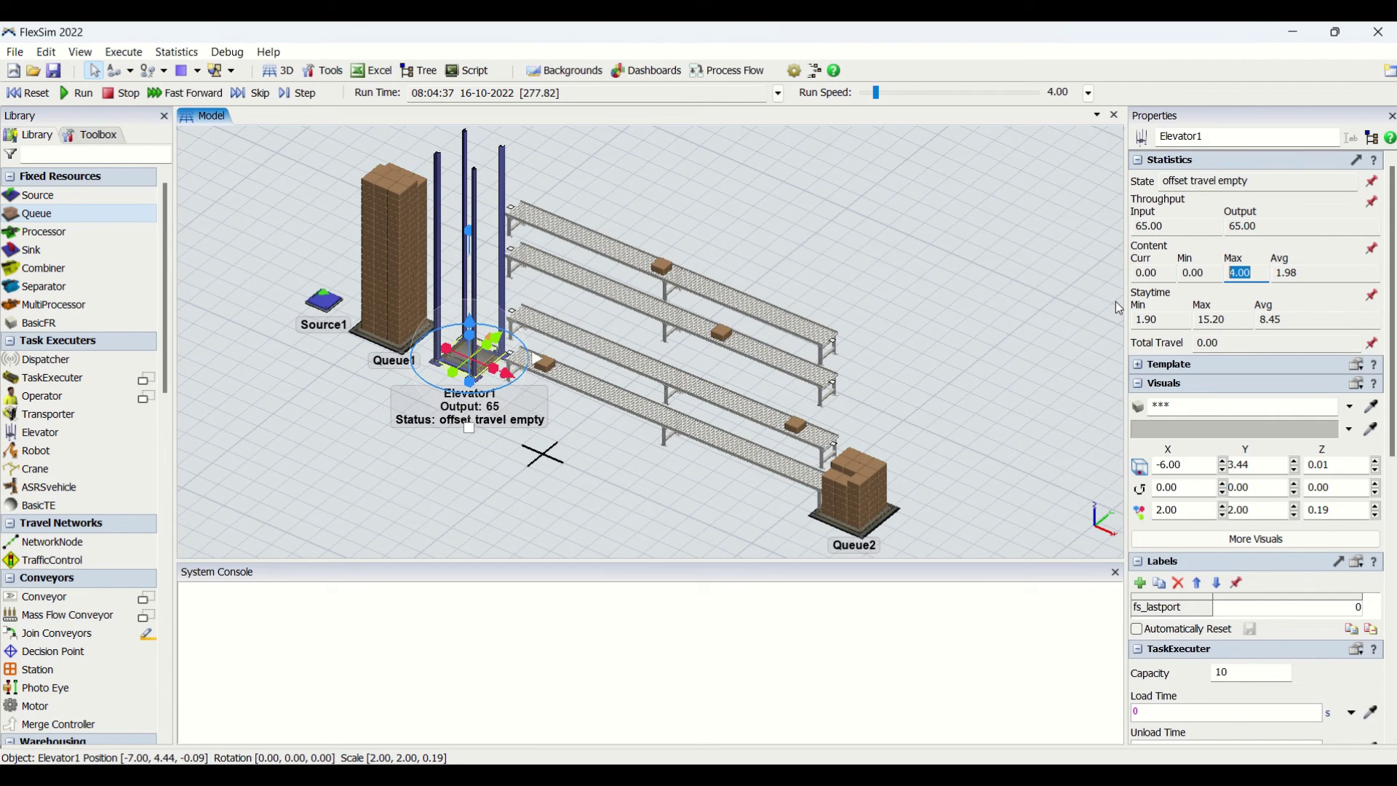
# - Reset the model and enable Perform Batching on Queue1 with a target batch size of 10
pyautogui.click(27, 93)
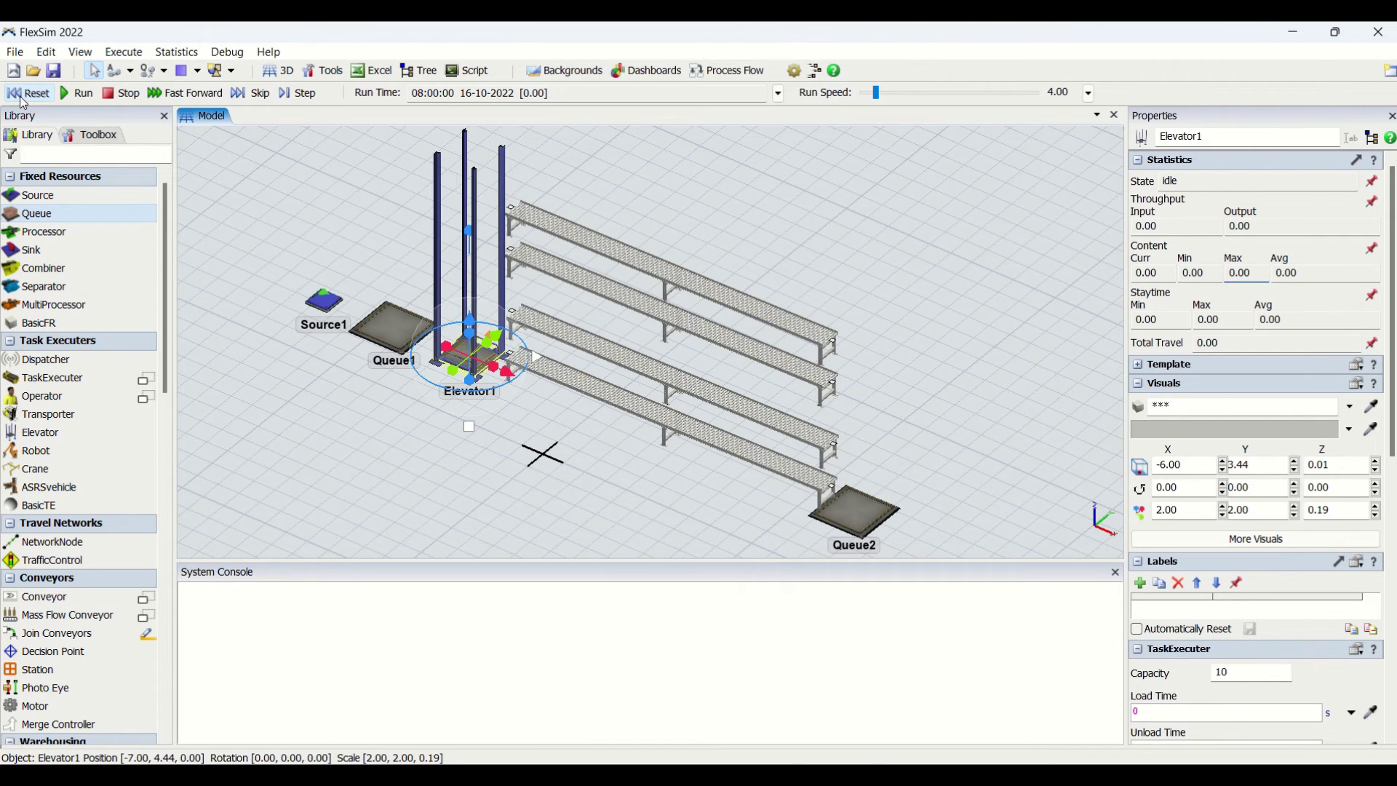
pyautogui.click(378, 339)
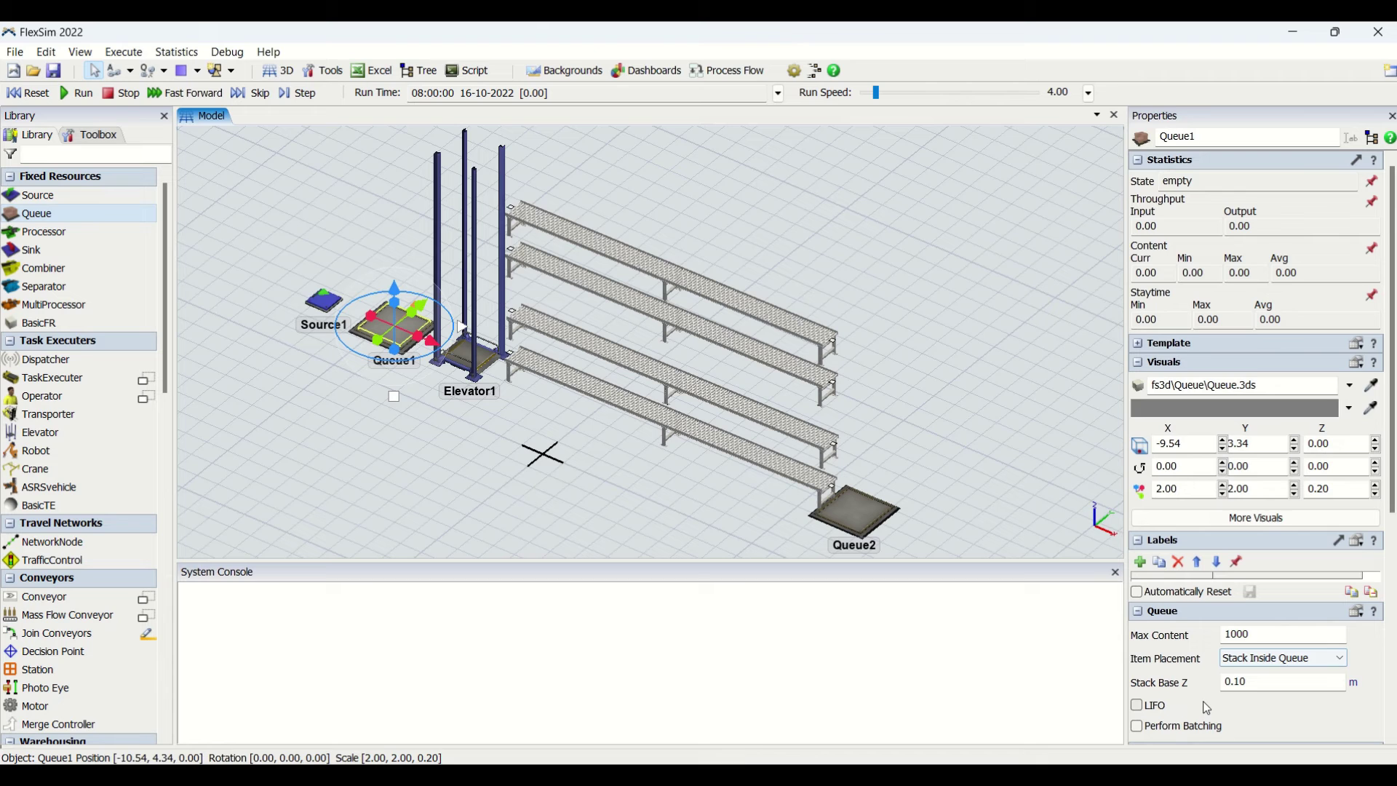
pyautogui.scroll(-5, 1394, 500)
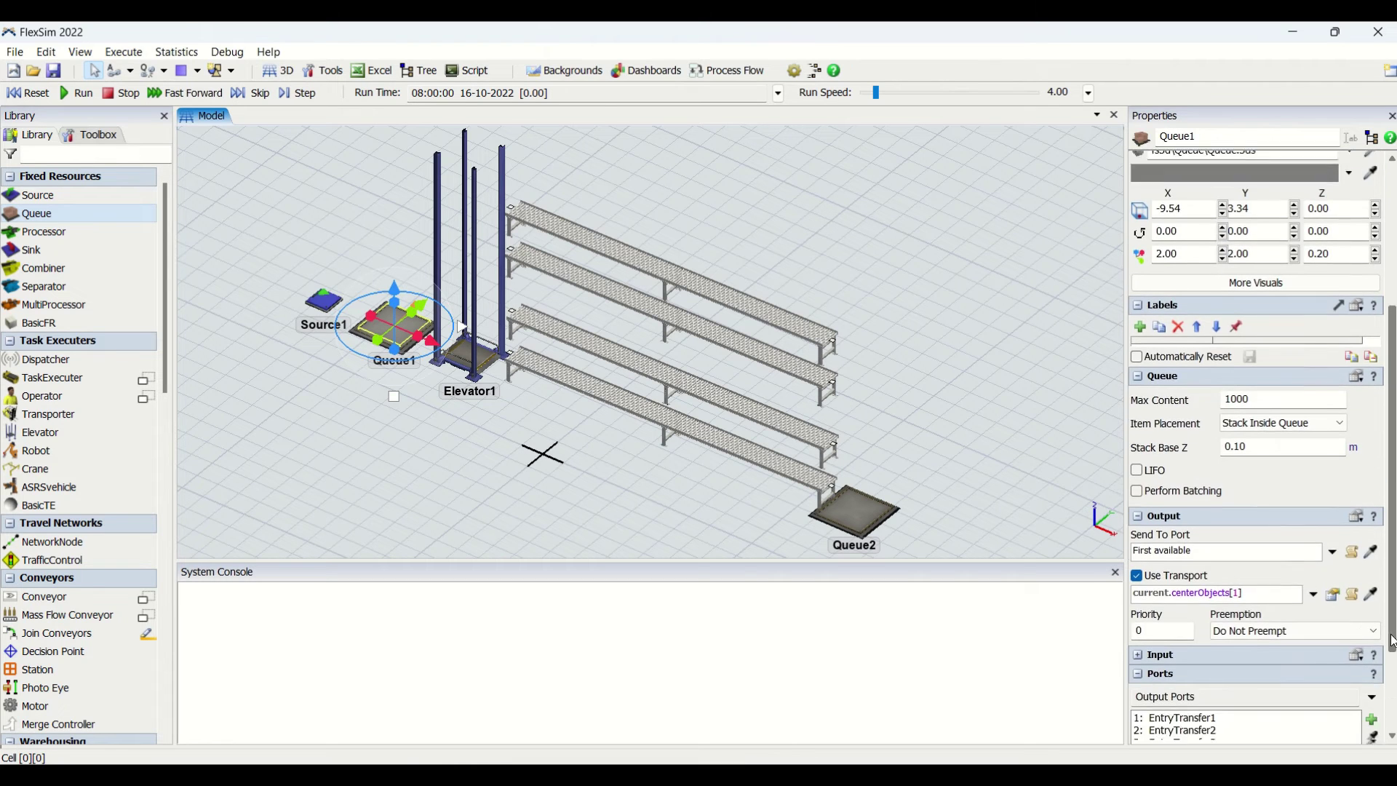
pyautogui.click(1136, 422)
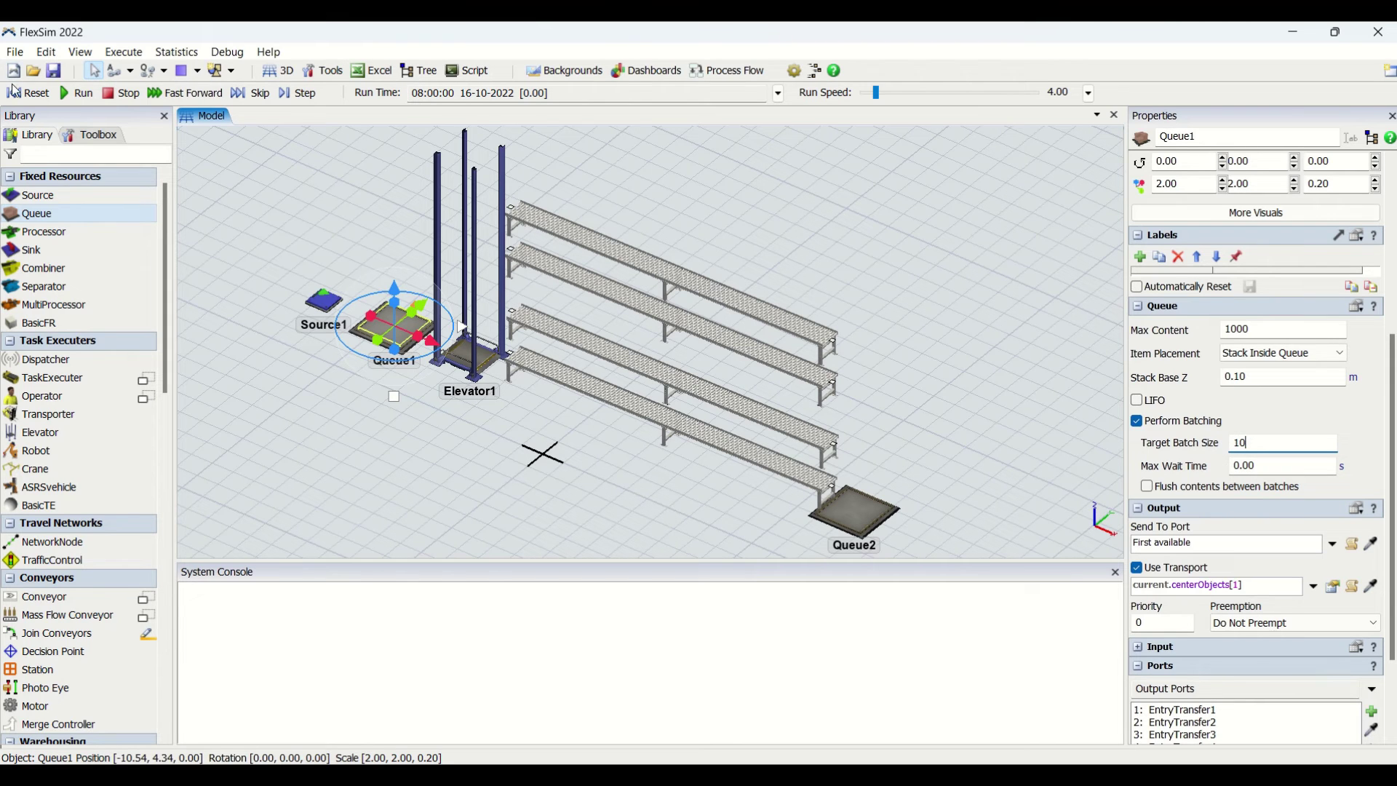
pyautogui.click(510, 463)
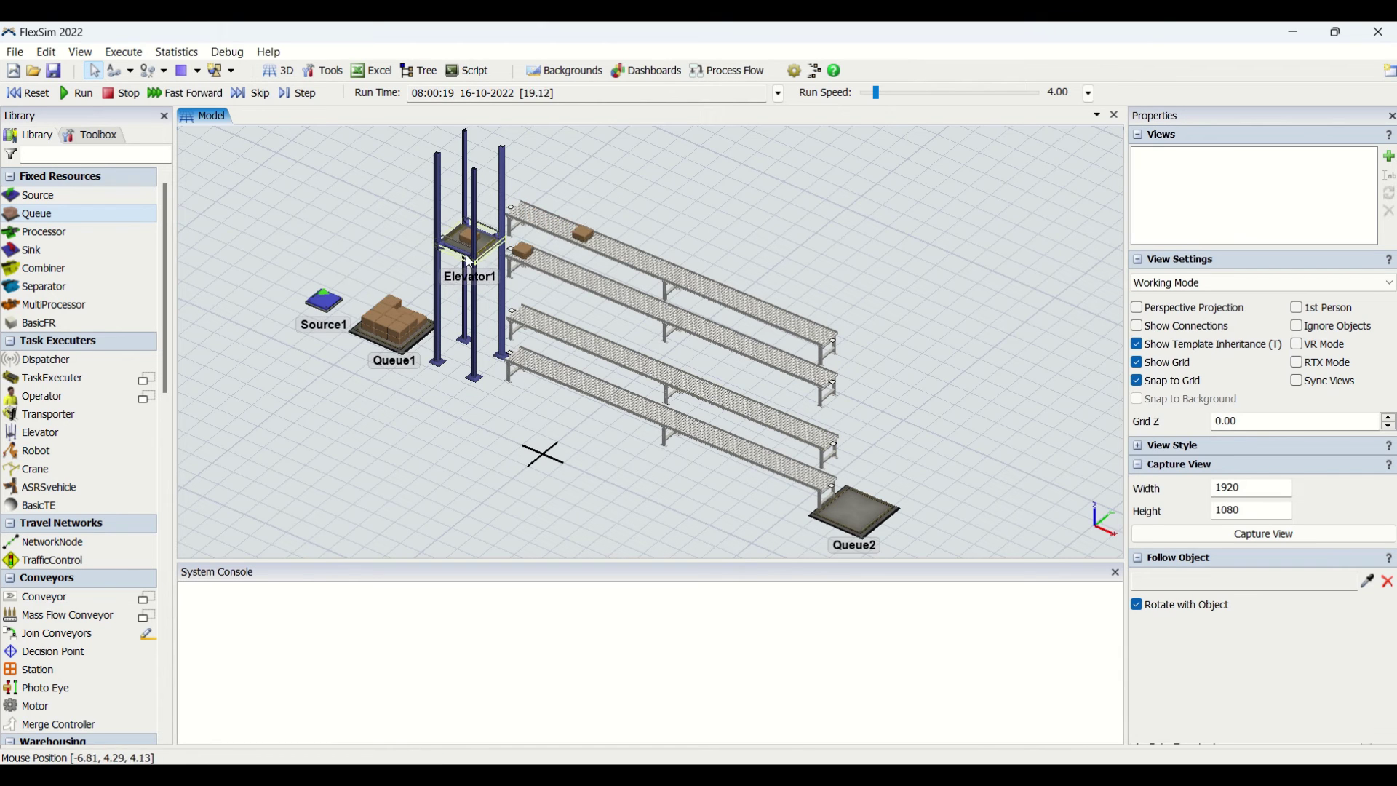
# - Select Elevator1 and orbit the 3D view to watch its statistics during the batched run
pyautogui.click(452, 273)
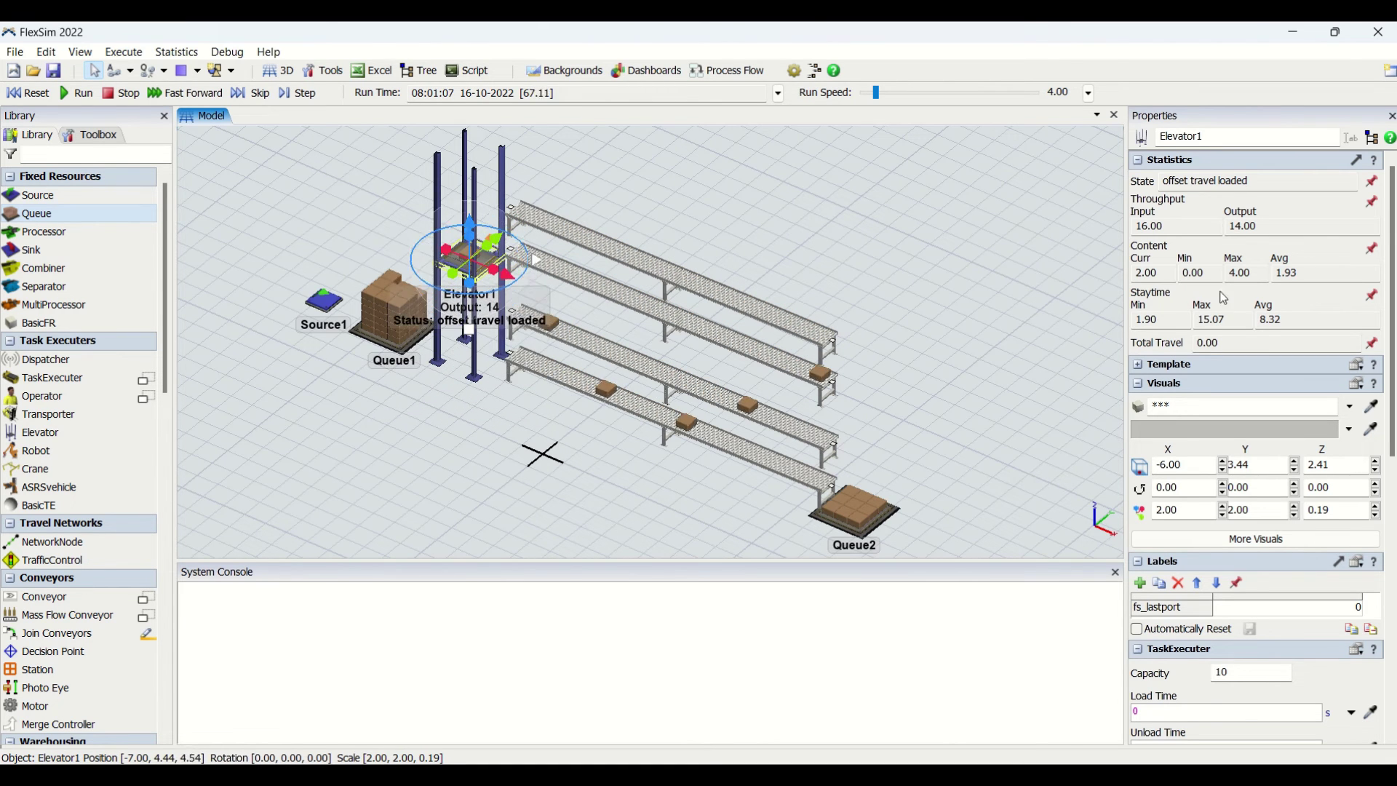
pyautogui.moveTo(449, 444); pyautogui.dragTo(491, 443, button='right')
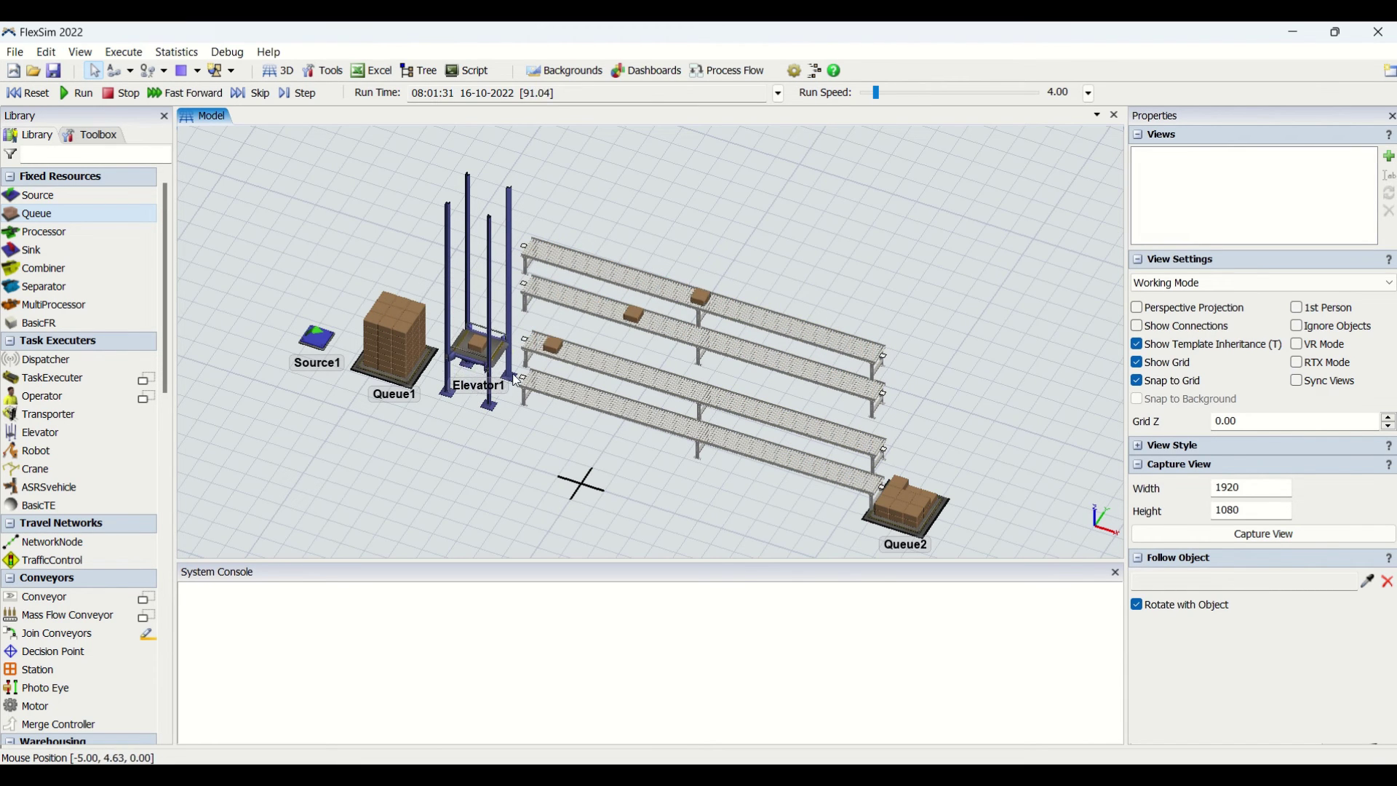
pyautogui.click(484, 392)
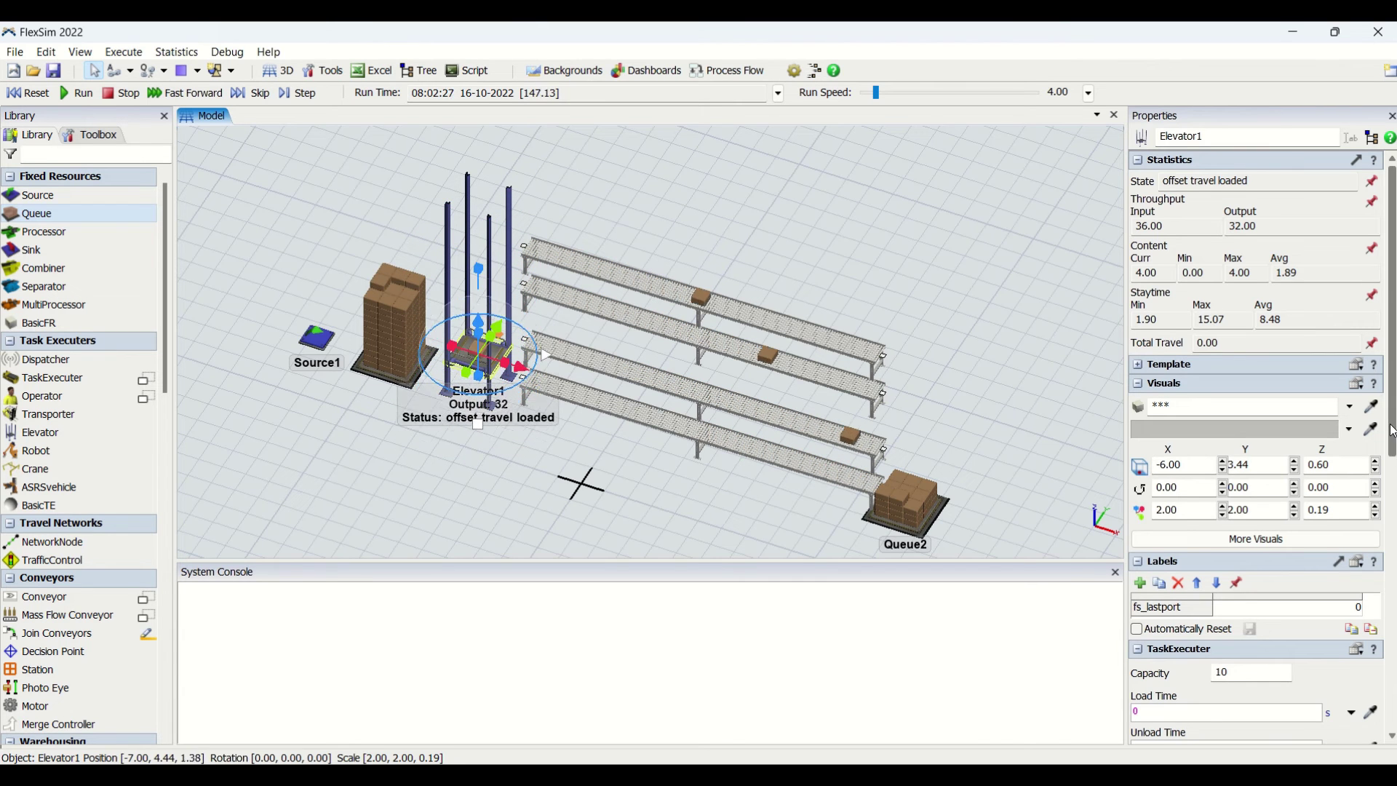
# - Open Elevator1's Triggers event list, then close it by clicking empty floor
pyautogui.scroll(-7, 1391, 738)
pyautogui.click(1392, 739)
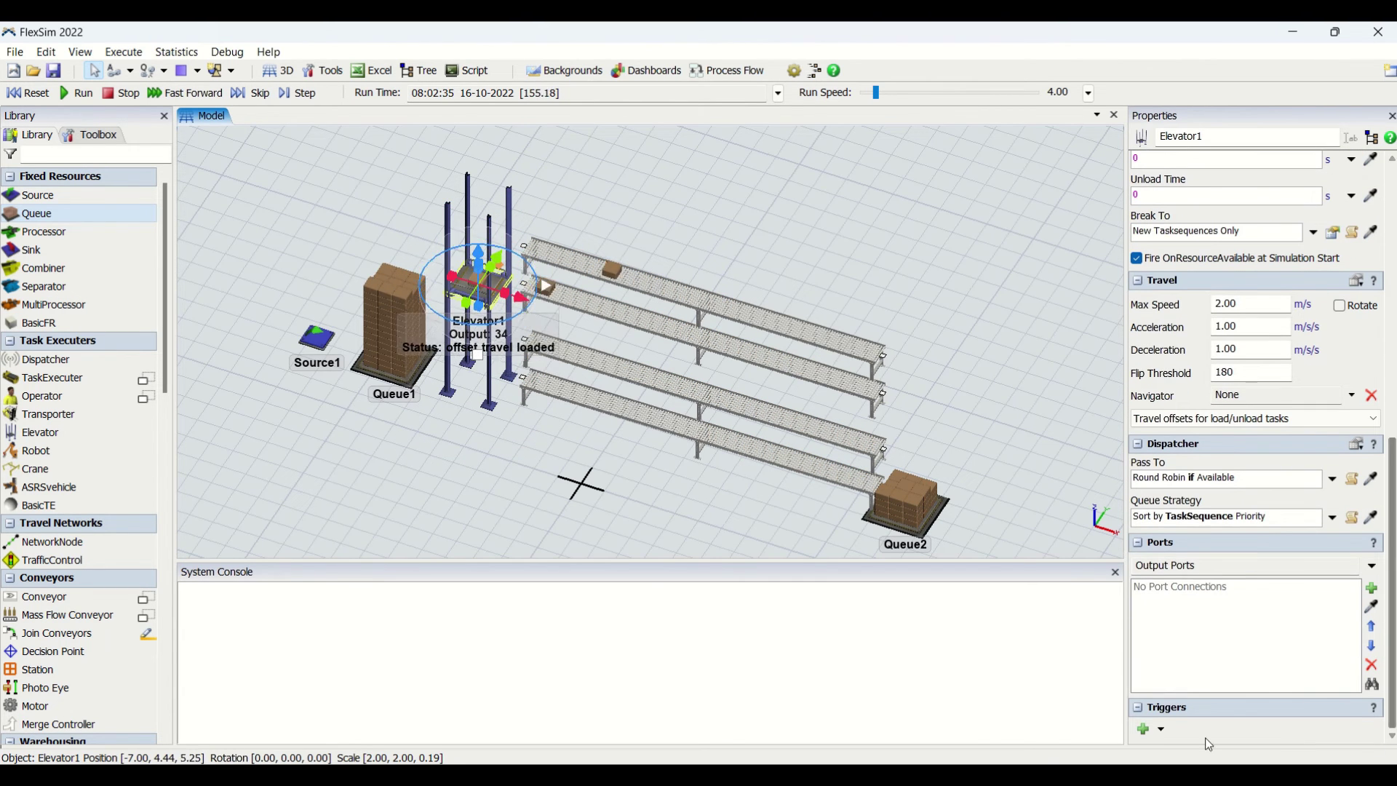
pyautogui.click(1161, 729)
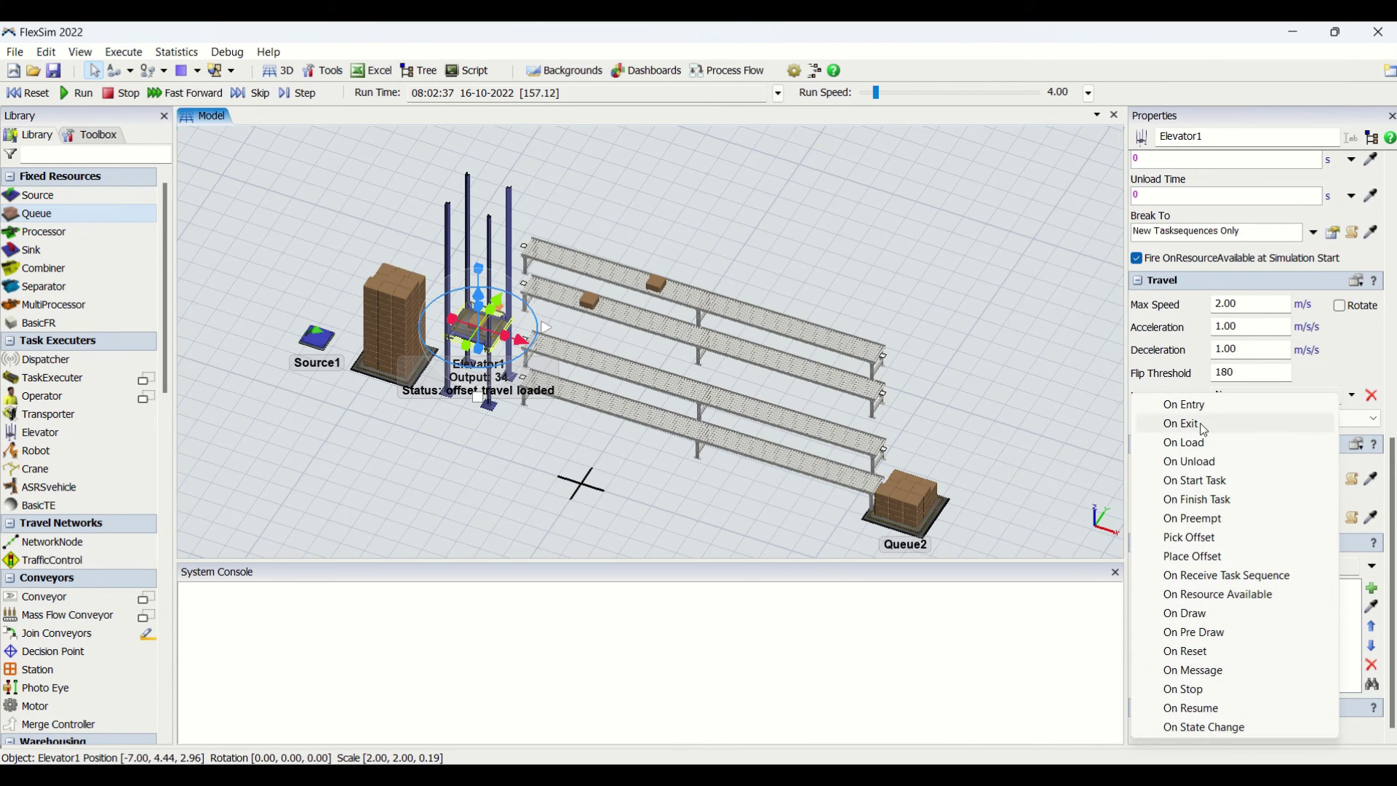
pyautogui.click(783, 516)
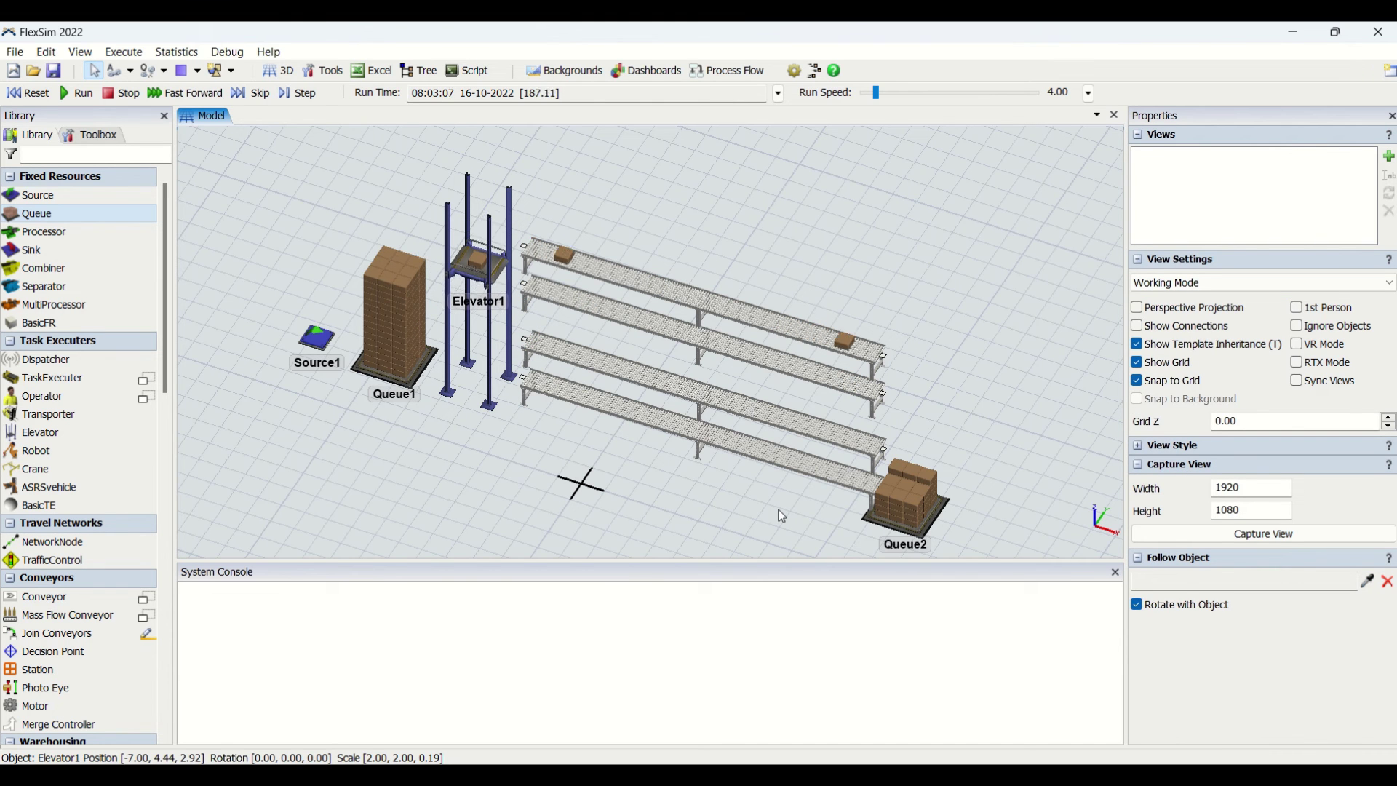
# - Orbit, zoom and tilt the 3D view to watch boxes flowing from Queue1 into Queue2
pyautogui.moveTo(739, 505); pyautogui.dragTo(725, 499, button='right')
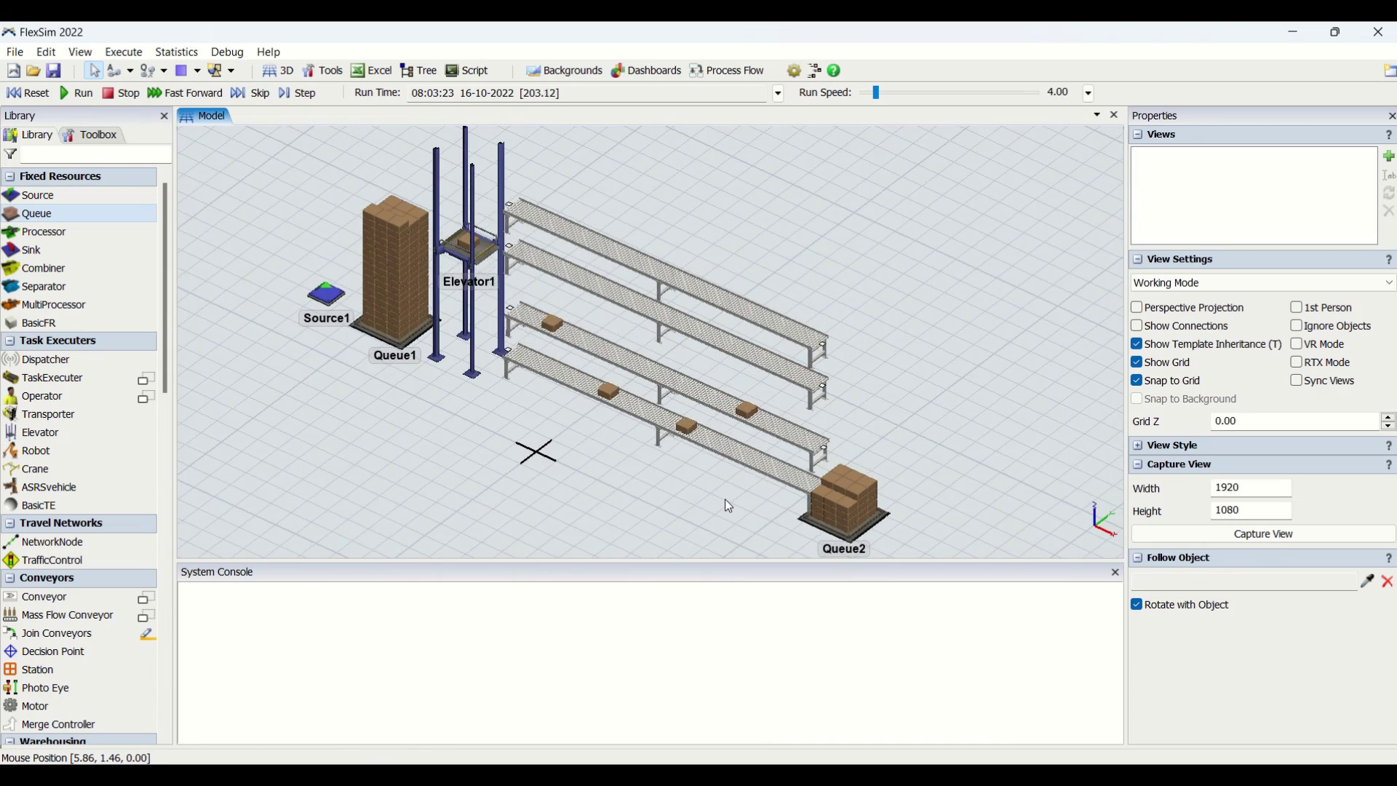
pyautogui.scroll(-3, 571, 461)
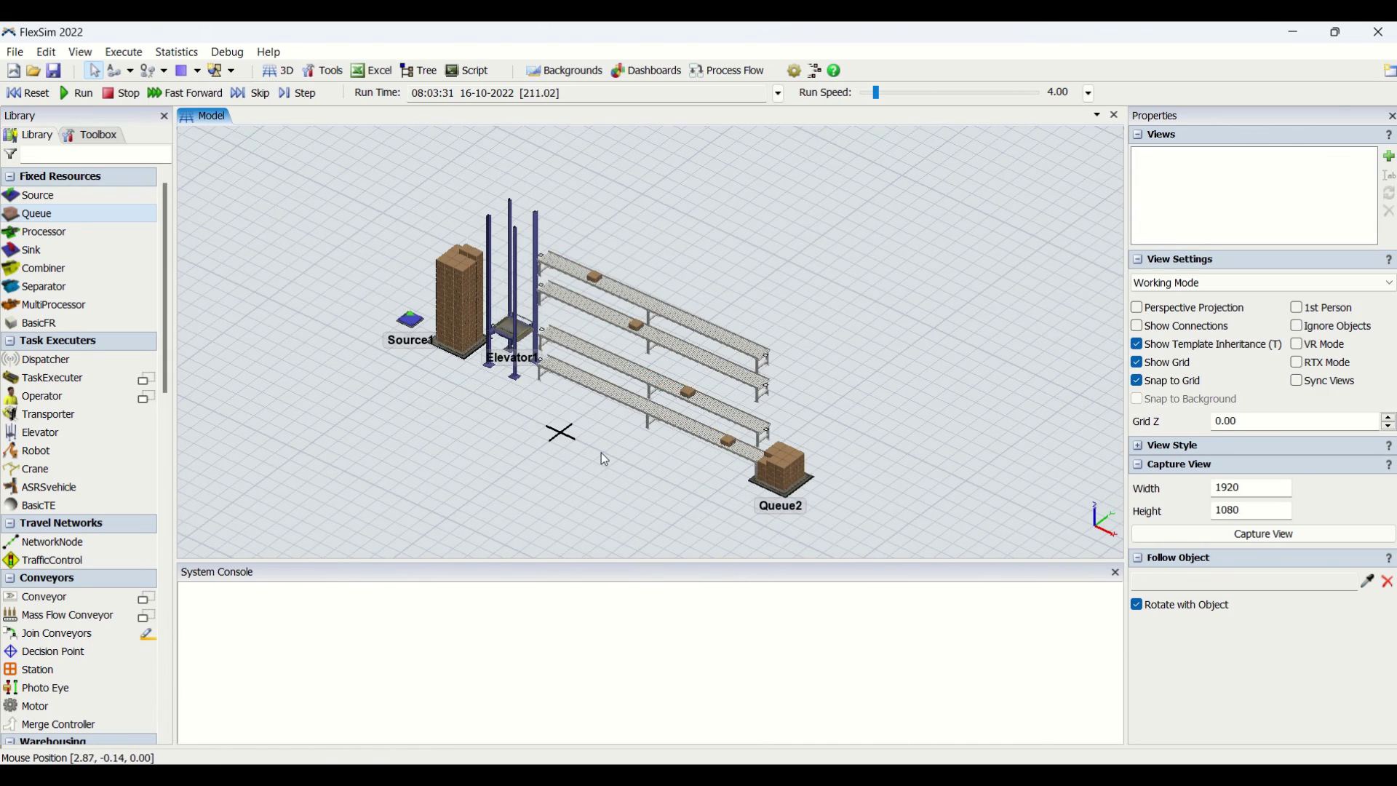
pyautogui.scroll(4, 605, 453)
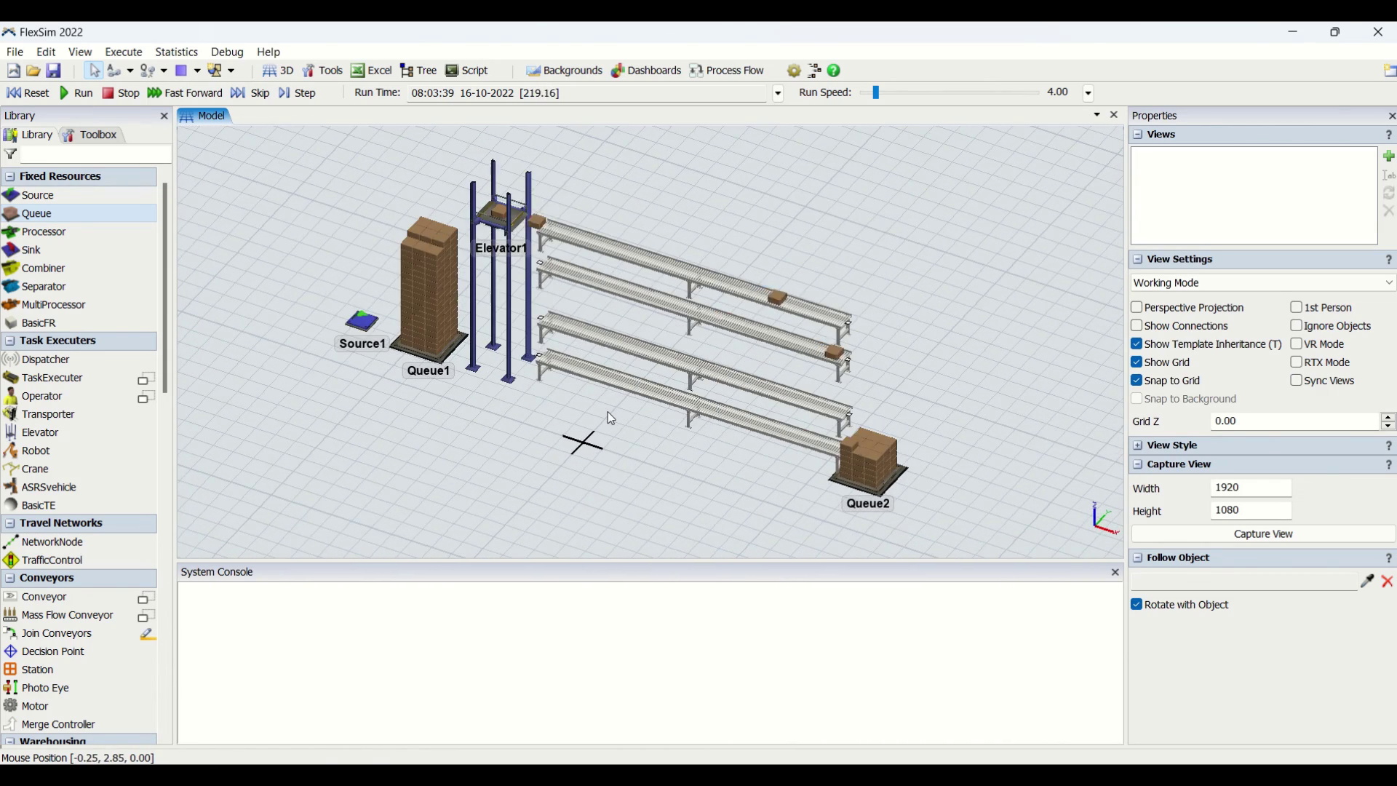
pyautogui.scroll(2, 612, 419)
pyautogui.moveTo(613, 423); pyautogui.dragTo(601, 478)
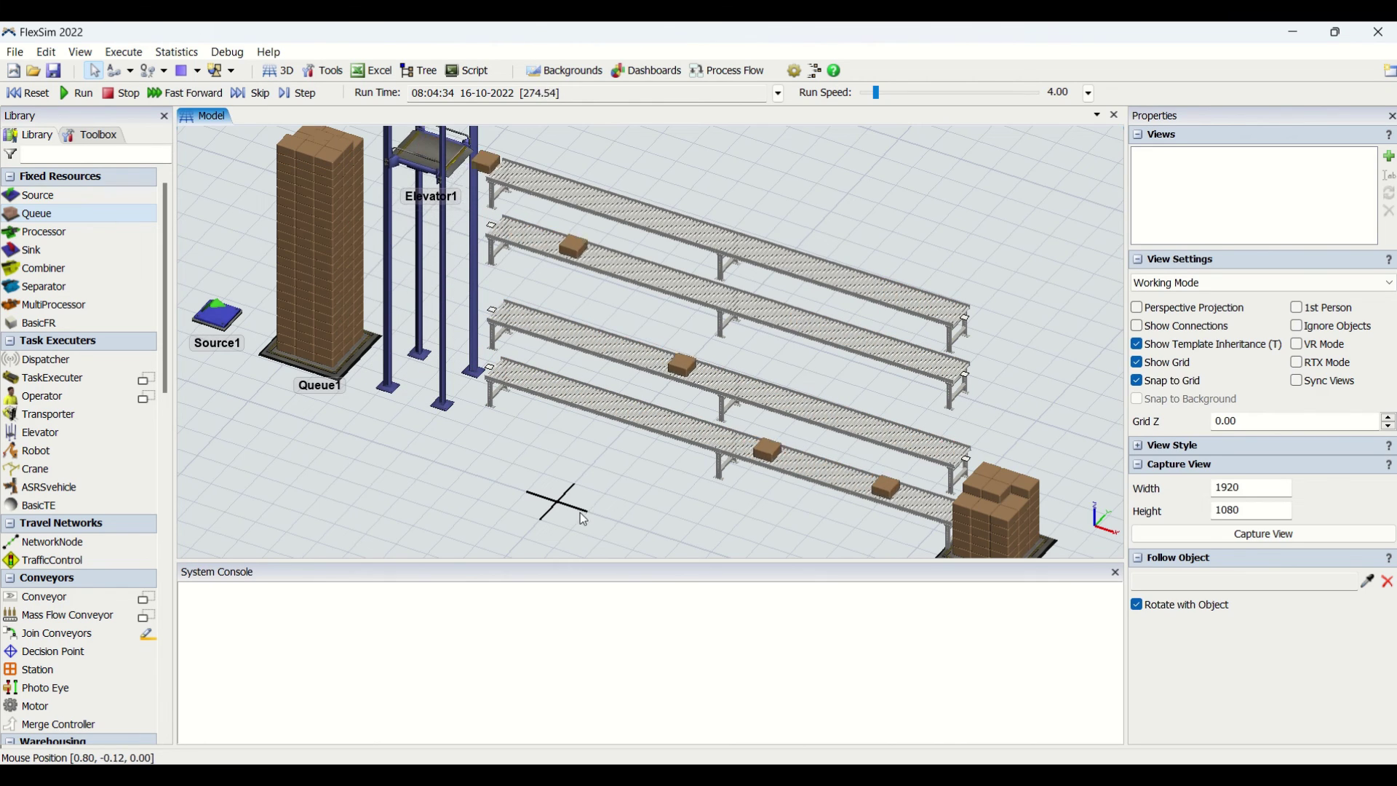
pyautogui.moveTo(579, 512); pyautogui.dragTo(588, 462, button='right')
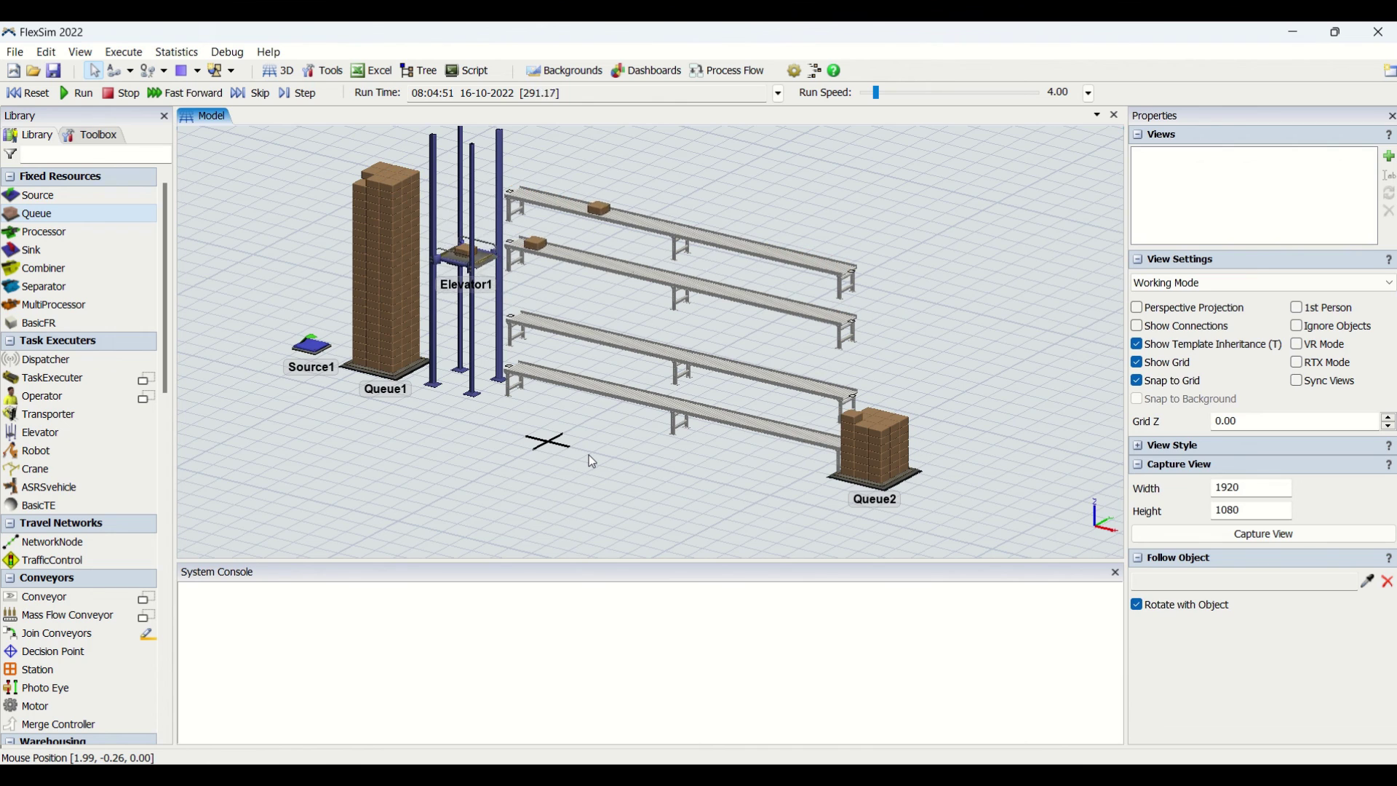